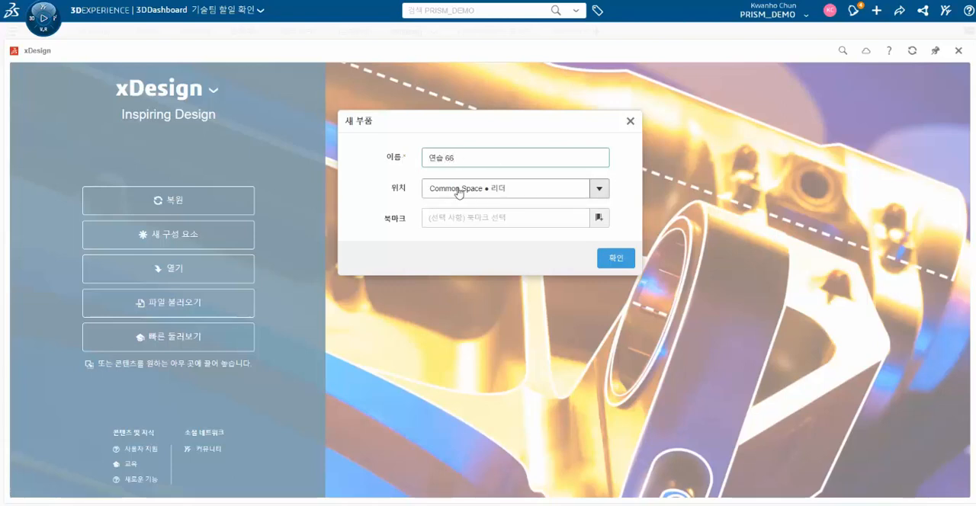
- Create the new part "연습 66" and start a sketch on the XY plane
{"action": "left_click", "coordinate": [616, 258]}
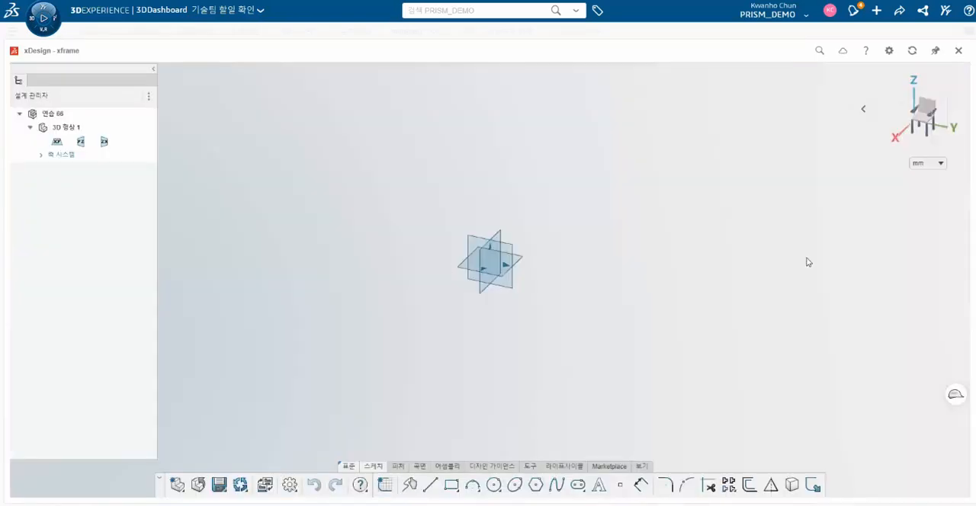
{"action": "left_click", "coordinate": [57, 144]}
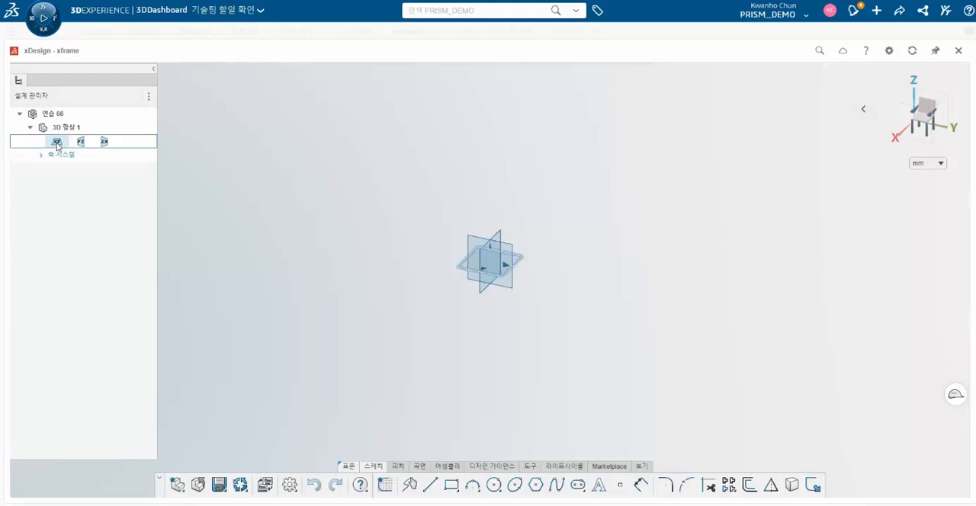
{"action": "left_click", "coordinate": [83, 98]}
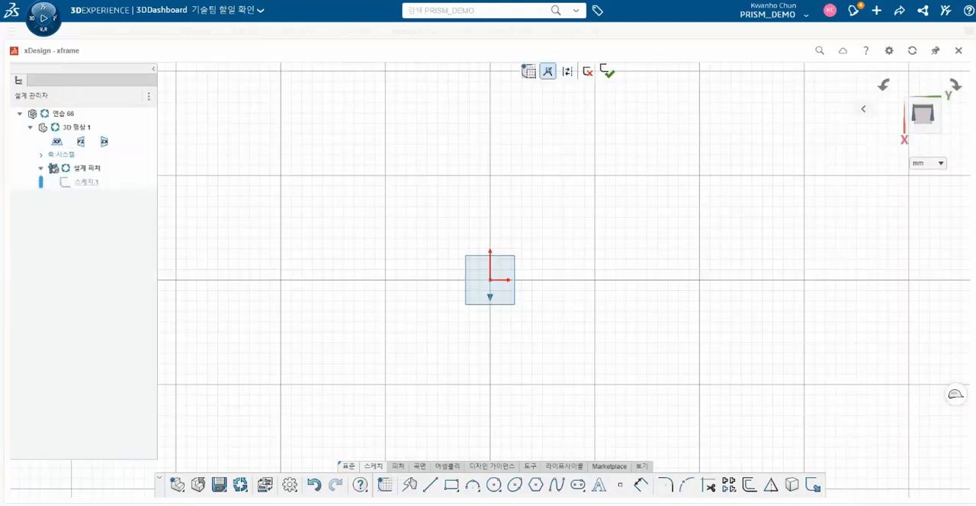
- Check the practice drawing and draw a hexagon centred on the origin with an inscribed circle about 240 mm in diameter
{"action": "left_click_drag", "start_coordinate": [975, 35], "coordinate": [603, 13]}
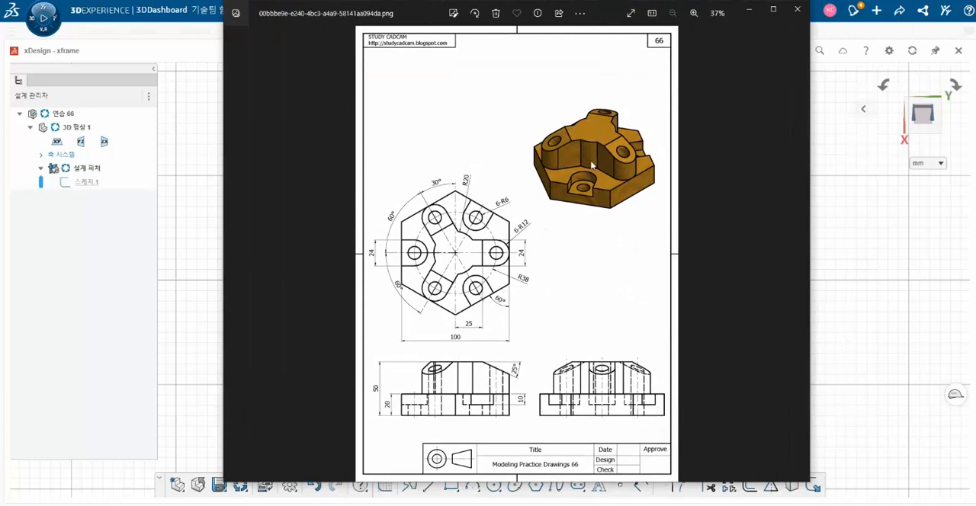
{"action": "left_click_drag", "start_coordinate": [601, 14], "coordinate": [975, 19]}
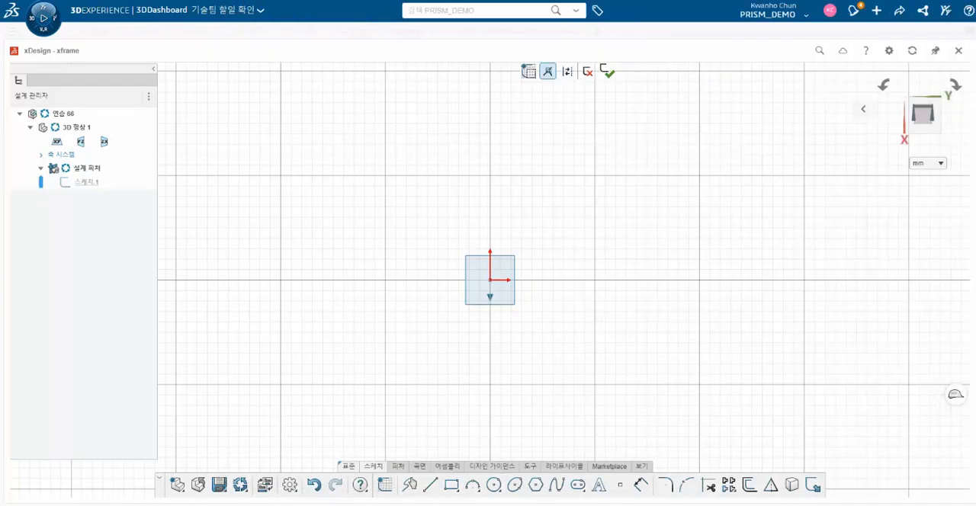
{"action": "left_click", "coordinate": [536, 485]}
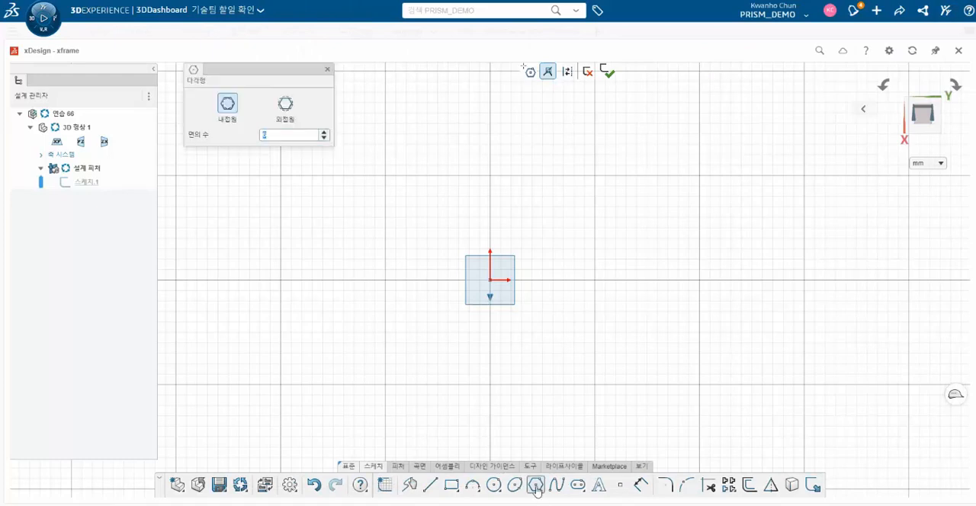
{"action": "left_click", "coordinate": [489, 279]}
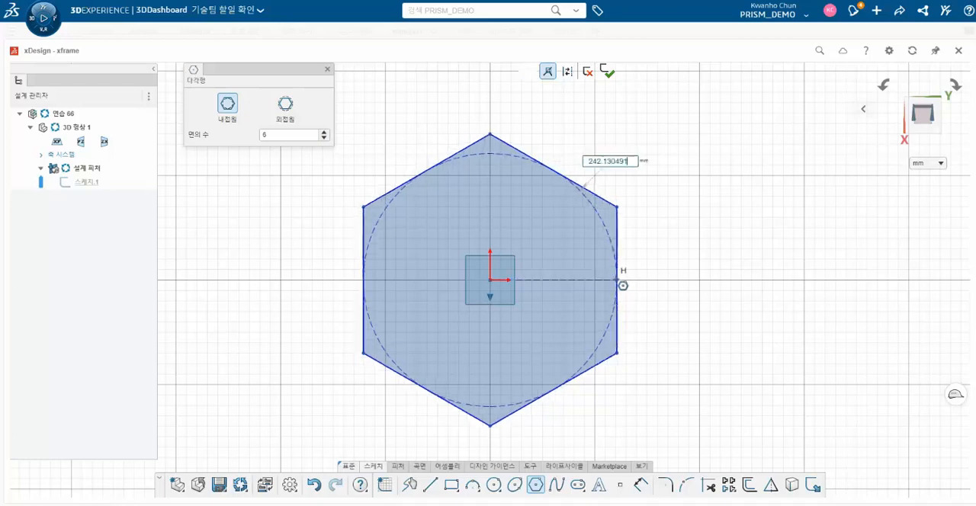
{"action": "left_click", "coordinate": [624, 281]}
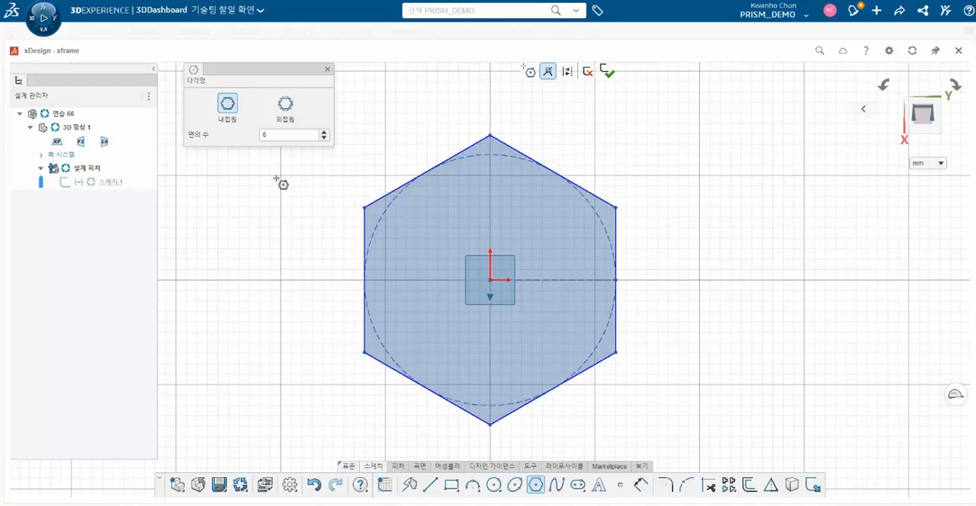
- Draw a vertical construction line about 92 mm long from the origin toward the hexagon's lower vertex
{"action": "left_click", "coordinate": [430, 485]}
{"action": "left_click", "coordinate": [489, 281]}
{"action": "left_click", "coordinate": [490, 376]}
{"action": "key", "text": "Escape"}
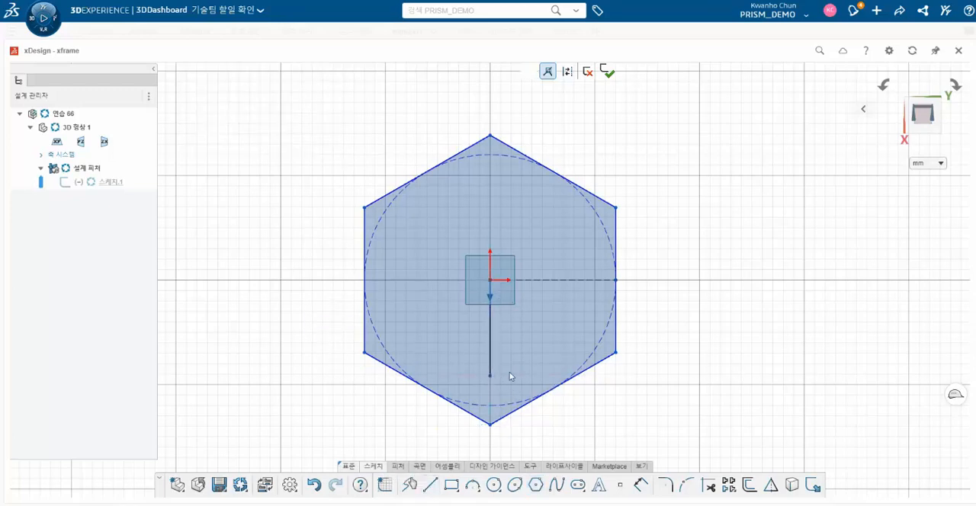
{"action": "left_click", "coordinate": [490, 350]}
{"action": "left_click", "coordinate": [516, 301]}
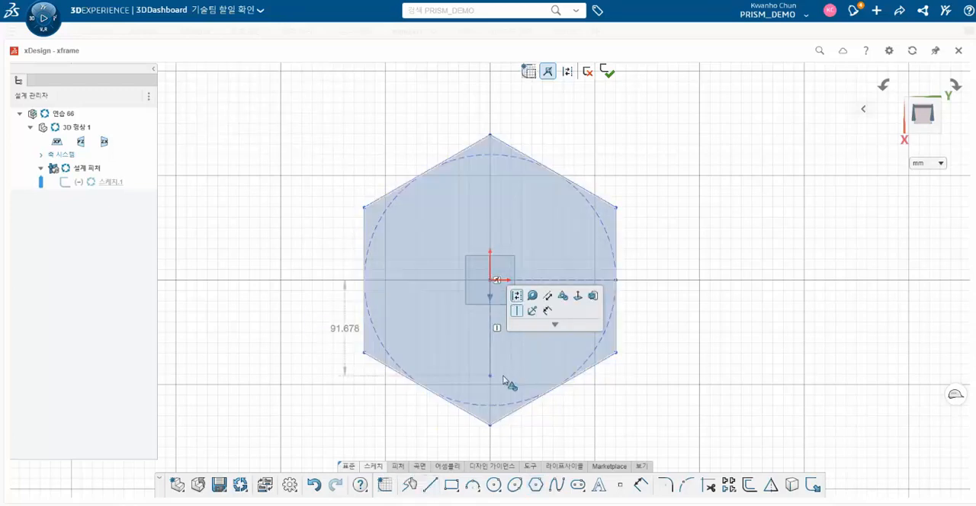
{"action": "left_click", "coordinate": [491, 426]}
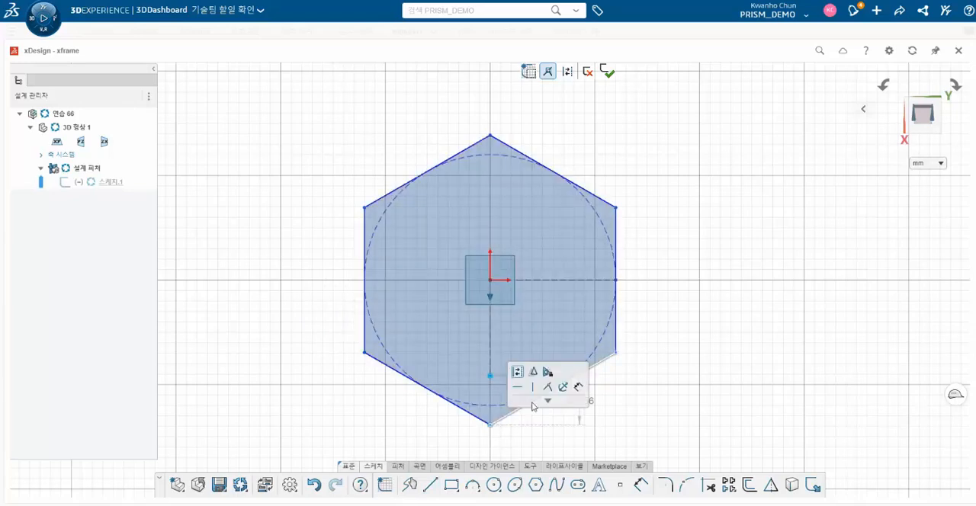
{"action": "left_click", "coordinate": [639, 420]}
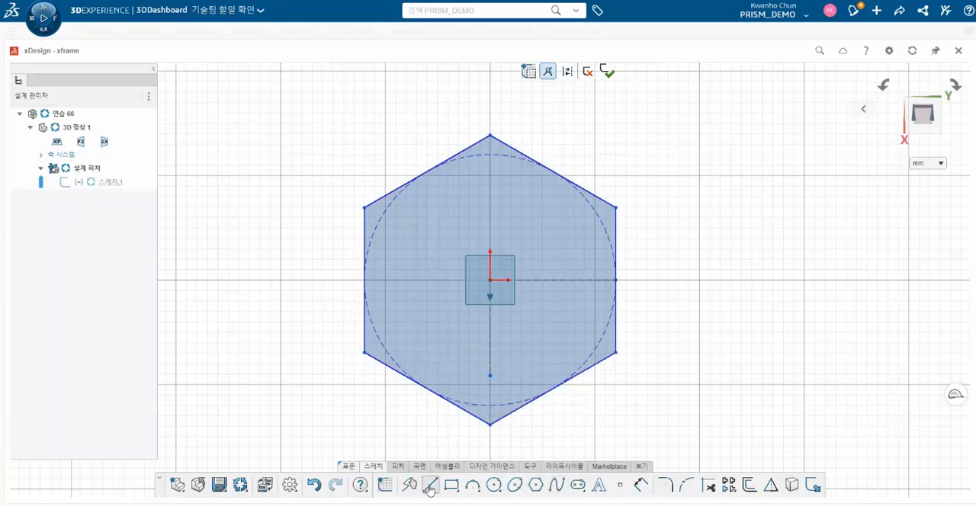
- Dimension the distance between the hexagon's two vertical sides as 100 mm
{"action": "left_click", "coordinate": [640, 484]}
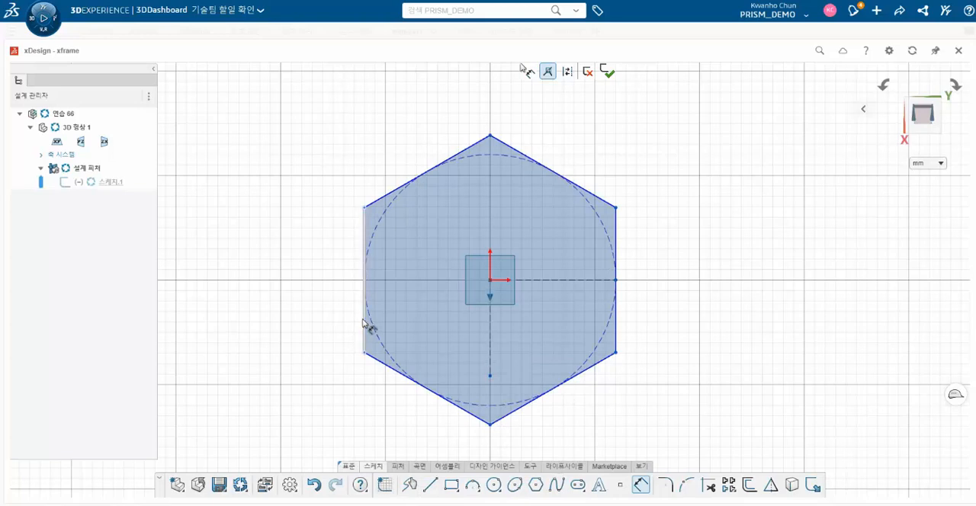
{"action": "left_click", "coordinate": [365, 326]}
{"action": "left_click", "coordinate": [615, 309]}
{"action": "left_click", "coordinate": [522, 107]}
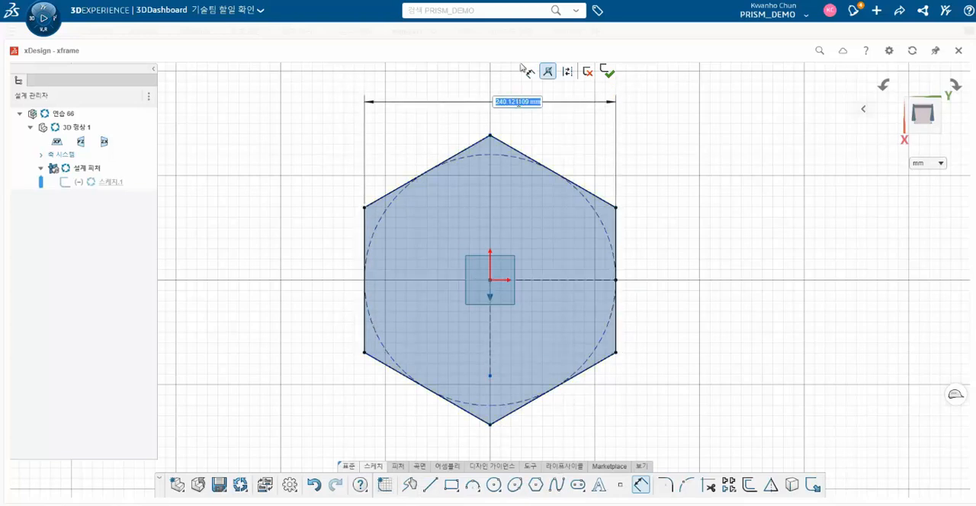
{"action": "type", "text": "100"}
{"action": "key", "text": "Return"}
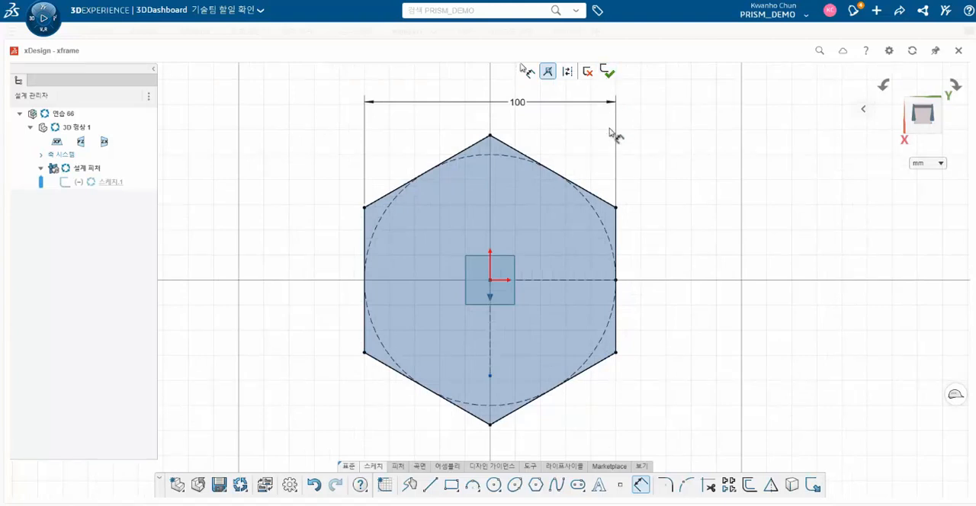
- Sketch an open slot from the hexagon's left side with two horizontal lines about 22 mm long joined by a tangent arc of about 11.5 mm radius
{"action": "left_click", "coordinate": [430, 484]}
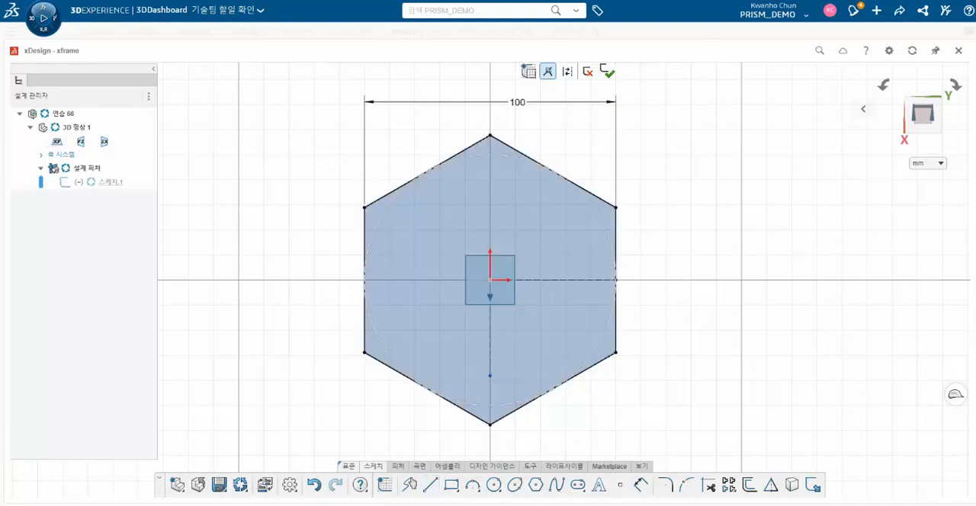
{"action": "left_click", "coordinate": [365, 251]}
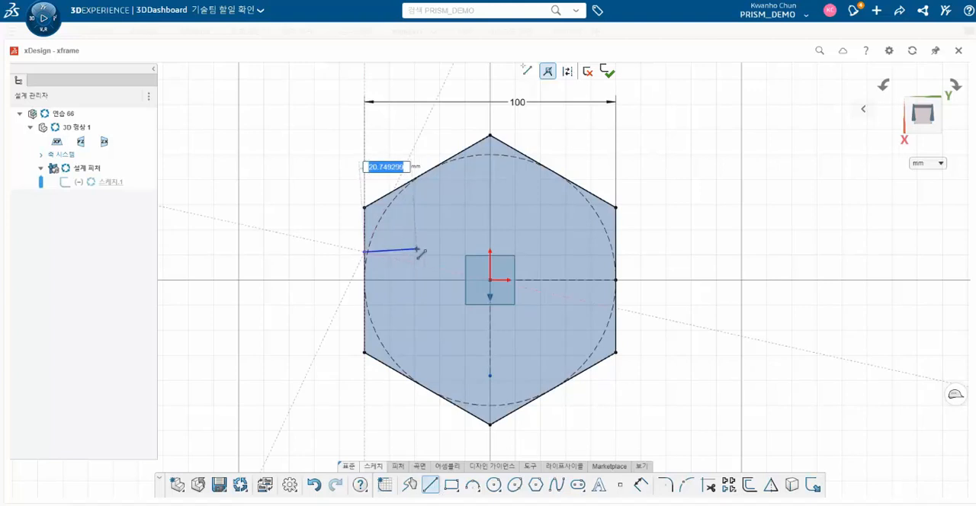
{"action": "left_click", "coordinate": [419, 251]}
{"action": "key", "text": "Escape"}
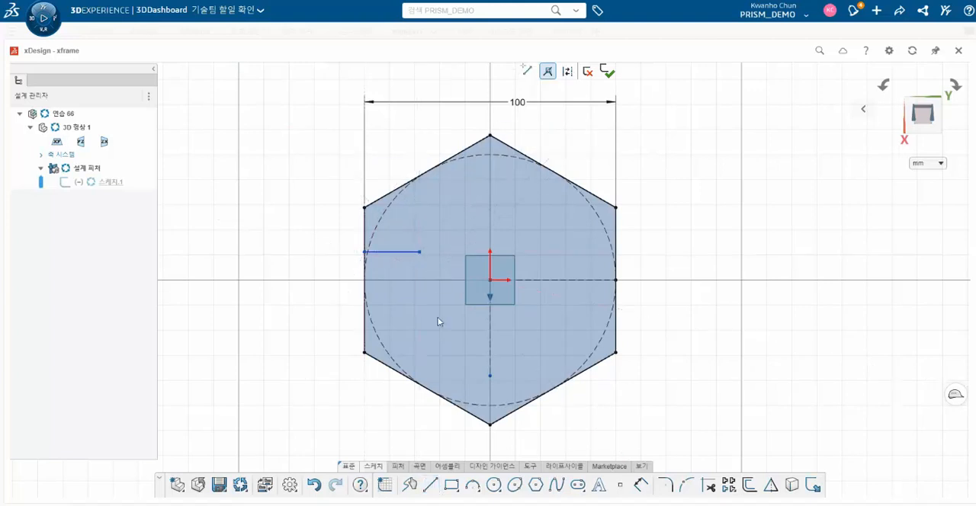
{"action": "mouse_move", "coordinate": [482, 494]}
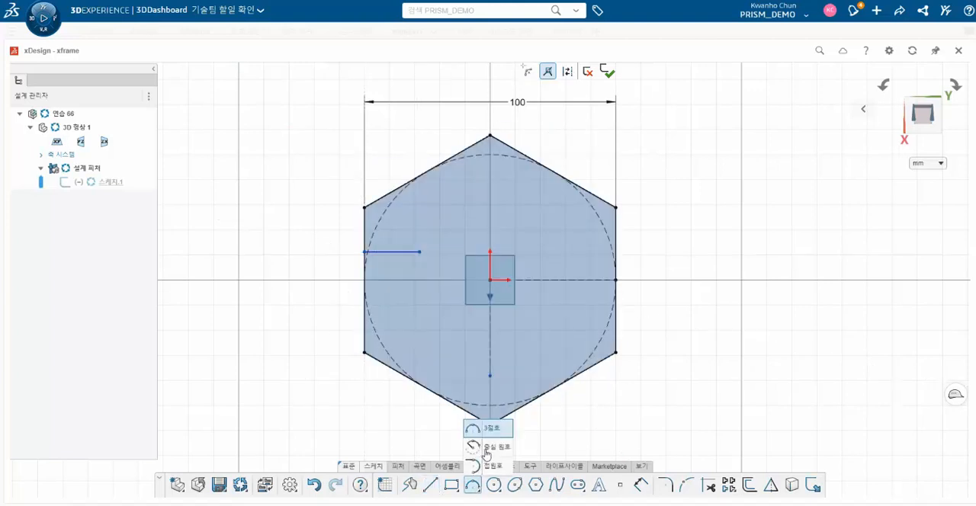
{"action": "left_click", "coordinate": [488, 465]}
{"action": "left_click", "coordinate": [419, 253]}
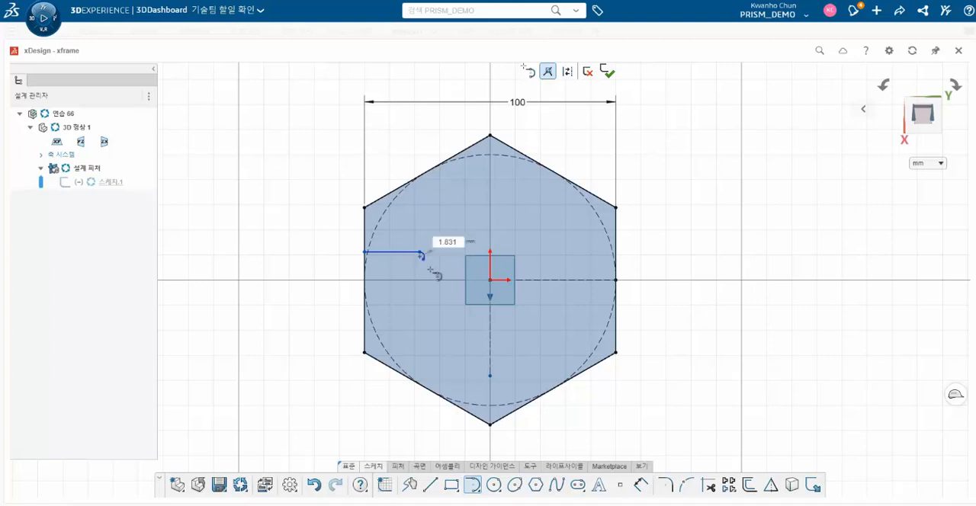
{"action": "left_click", "coordinate": [420, 310]}
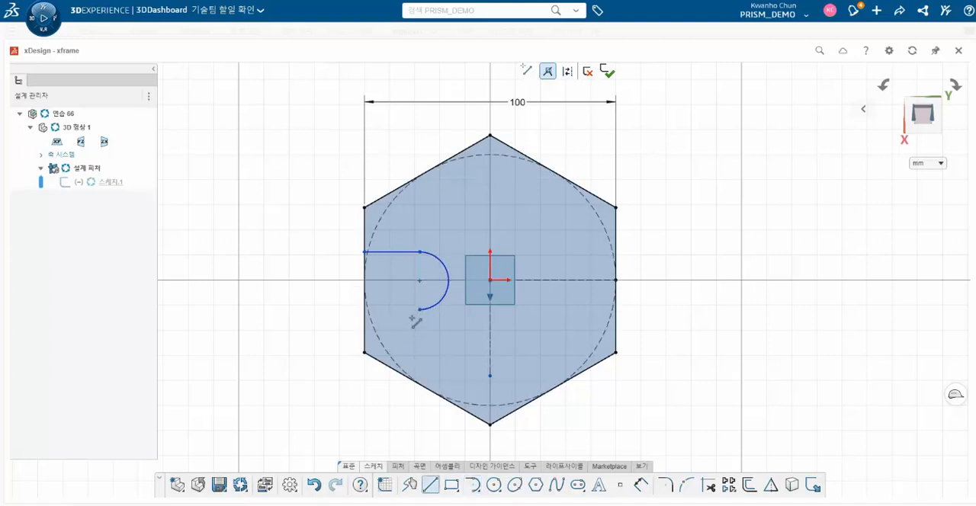
{"action": "left_click", "coordinate": [364, 309]}
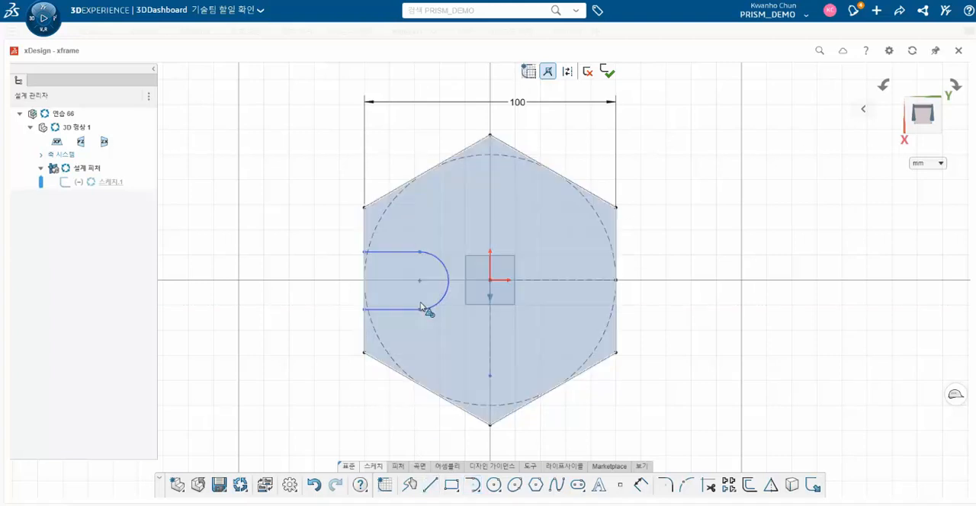
- Add a horizontal constraint between the slot arc's centre point and the origin
{"action": "left_click", "coordinate": [420, 282]}
{"action": "left_click", "coordinate": [490, 281], "text": "ctrl"}
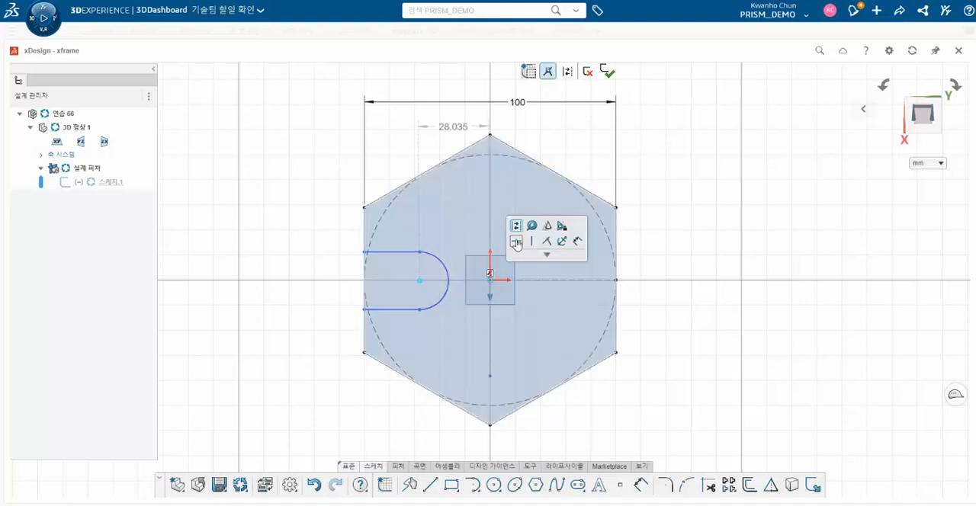
{"action": "left_click", "coordinate": [515, 241]}
{"action": "key", "text": "Escape"}
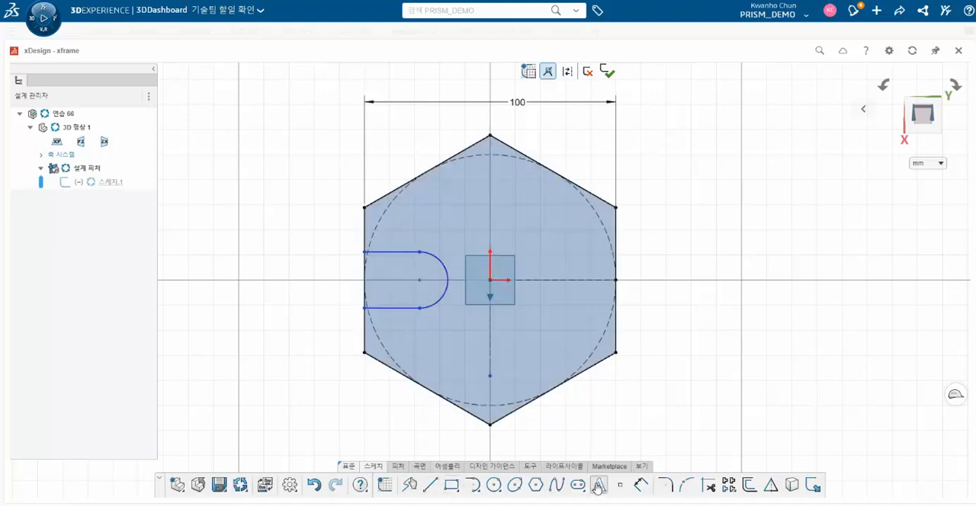
- Dimension the distance between the slot's two horizontal lines as 24 mm
{"action": "left_click", "coordinate": [641, 485]}
{"action": "left_click", "coordinate": [398, 252]}
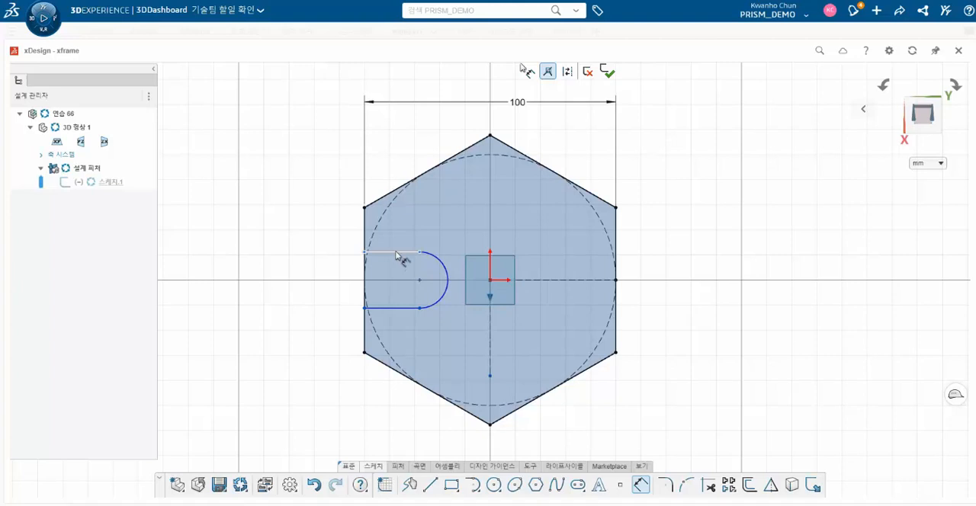
{"action": "left_click", "coordinate": [391, 308]}
{"action": "left_click", "coordinate": [341, 293]}
{"action": "type", "text": "24"}
{"action": "key", "text": "Return"}
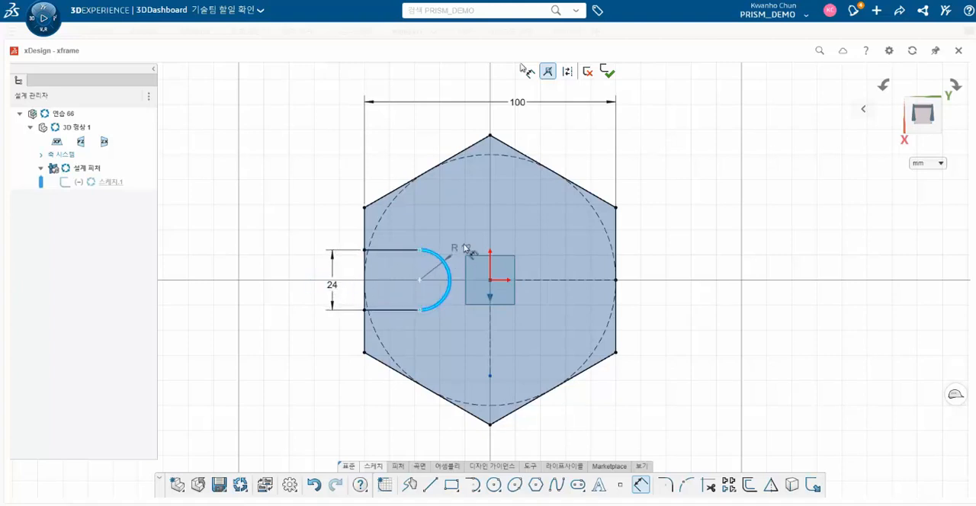
- Try a radius dimension on the slot's end arc and delete it
{"action": "left_click", "coordinate": [467, 246]}
{"action": "key", "text": "Escape"}
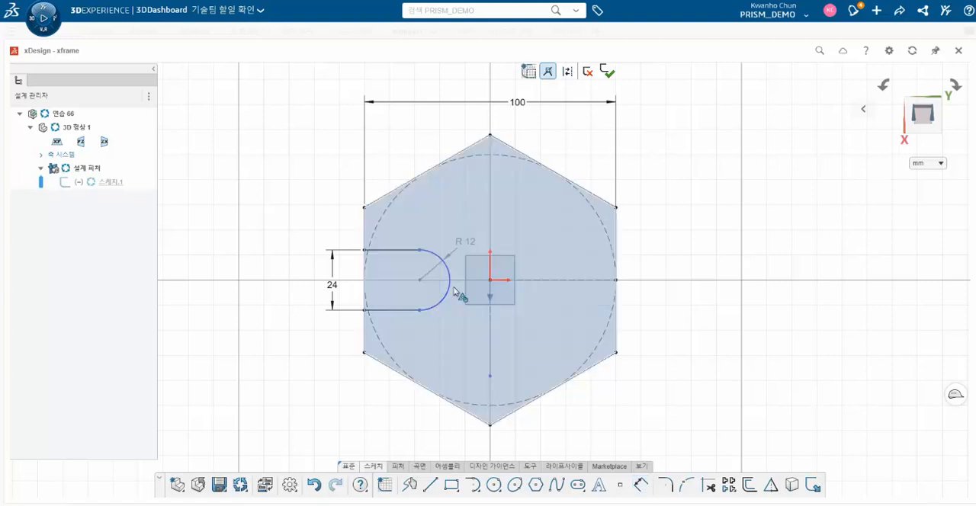
{"action": "left_click", "coordinate": [464, 243]}
{"action": "key", "text": "Delete"}
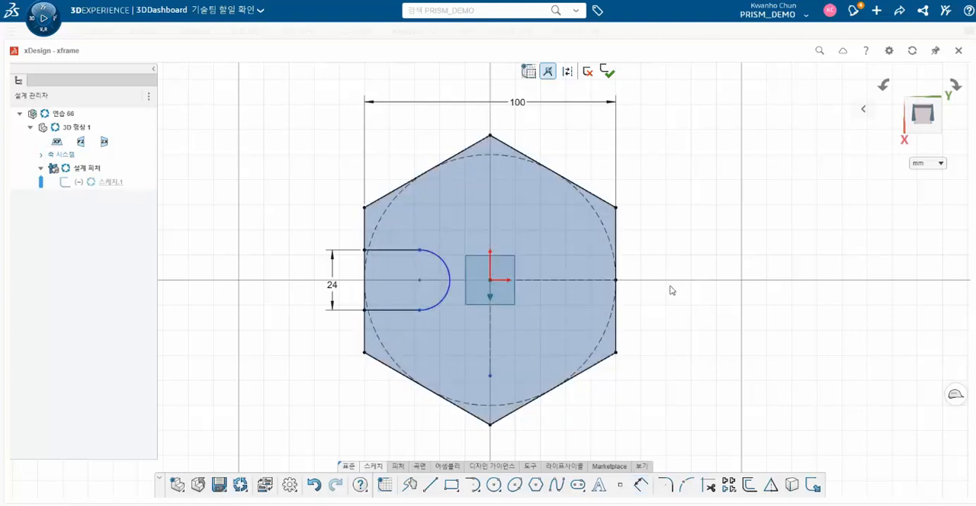
- Draw a 76 mm diameter circle centred on the origin and convert it to construction geometry
{"action": "left_click", "coordinate": [493, 485]}
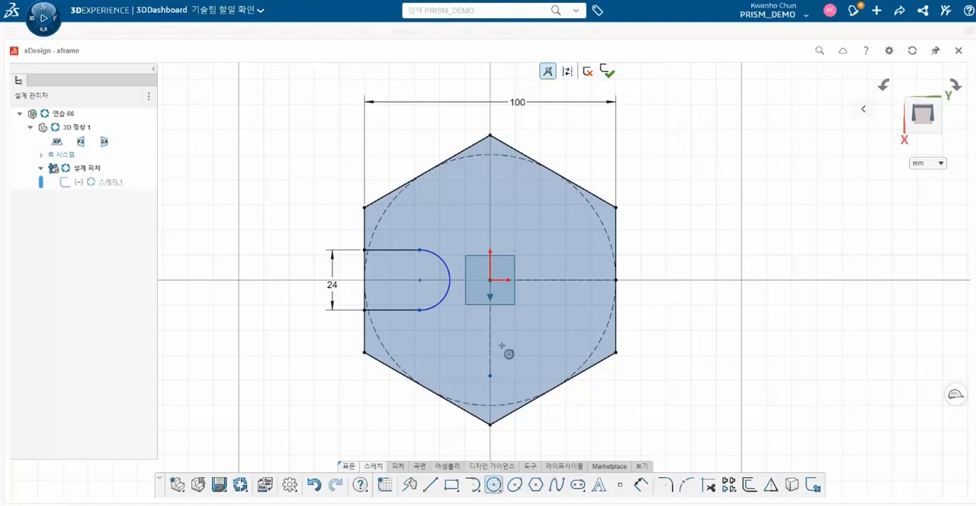
{"action": "left_click", "coordinate": [489, 280]}
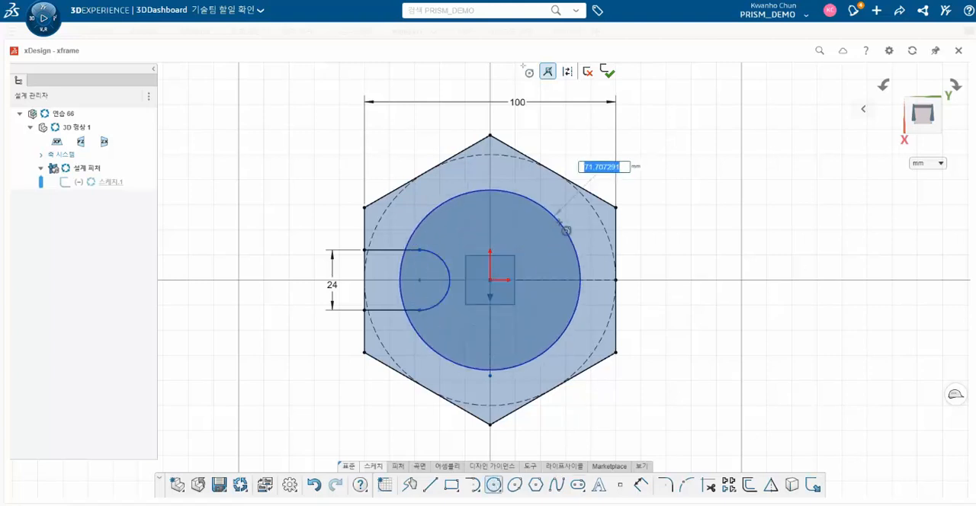
{"action": "type", "text": "38"}
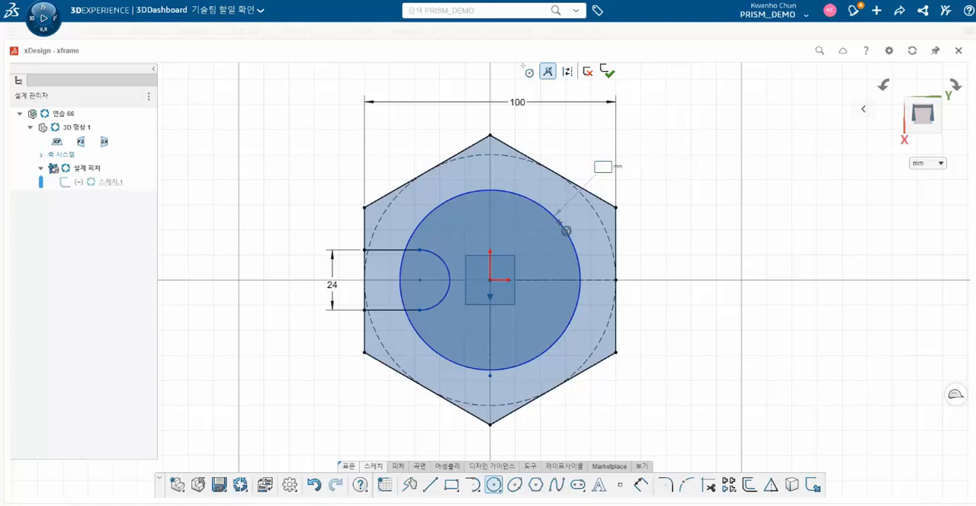
{"action": "key", "text": "Return"}
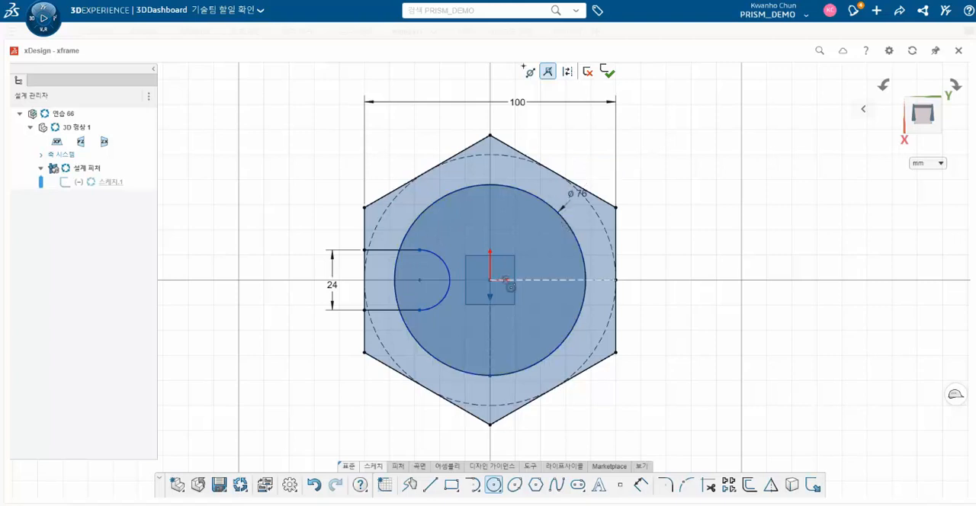
{"action": "key", "text": "Escape"}
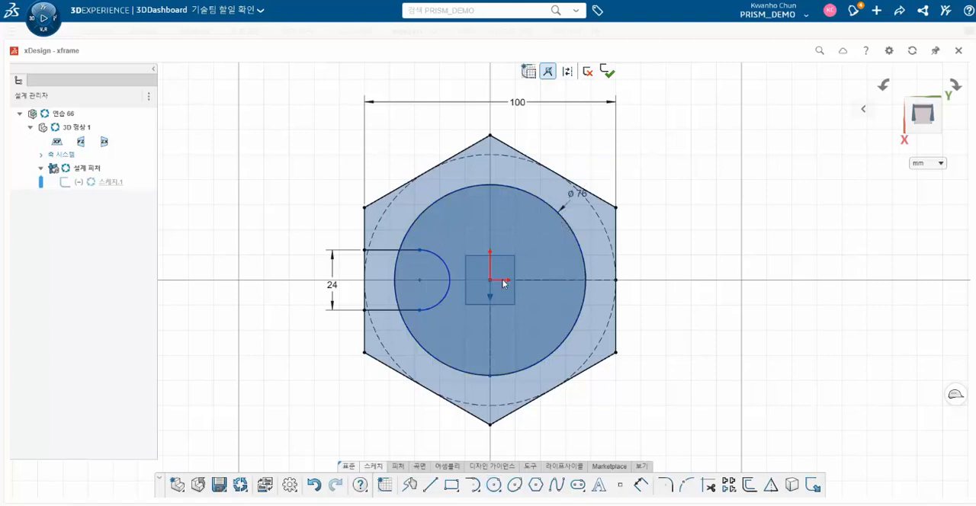
{"action": "left_click", "coordinate": [488, 200]}
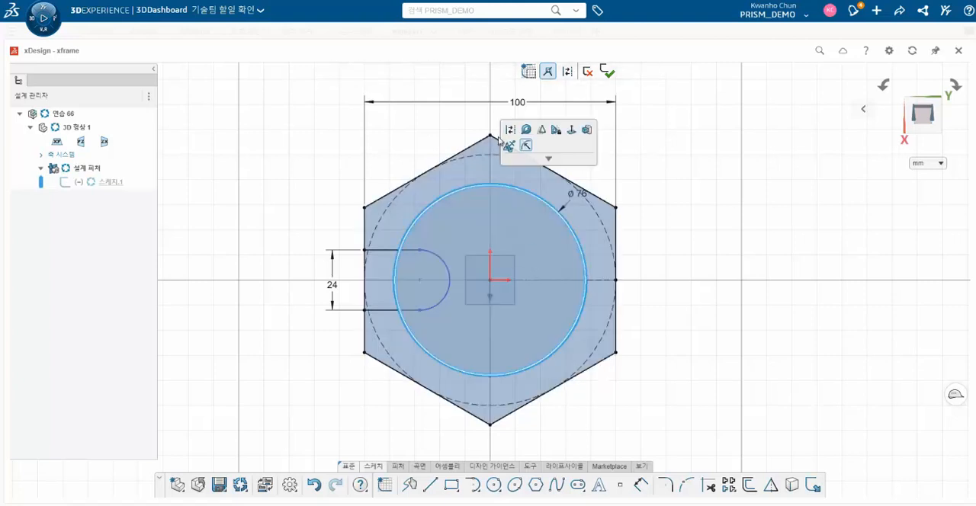
{"action": "left_click", "coordinate": [505, 144]}
- Constrain the centre point of the slot's end arc to lie on the 76 mm construction circle
{"action": "left_click", "coordinate": [416, 284]}
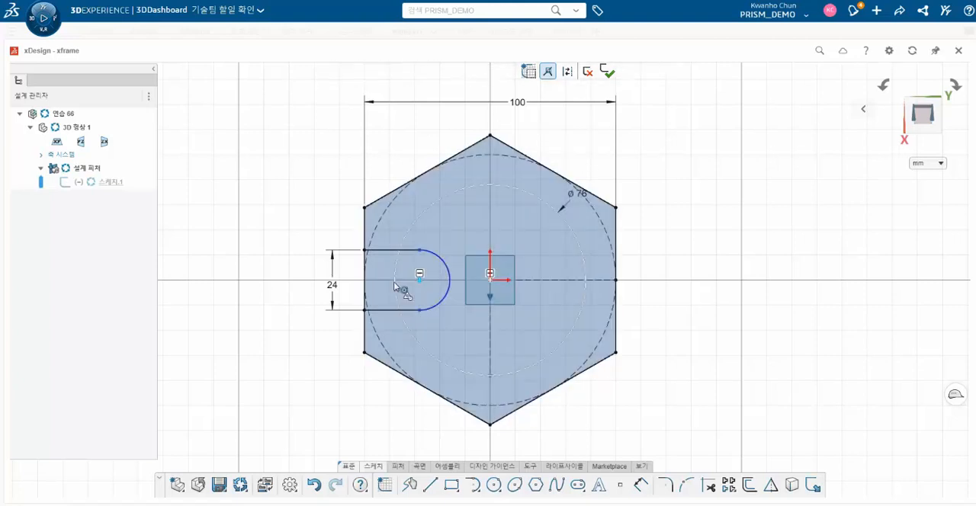
{"action": "left_click", "coordinate": [397, 286]}
{"action": "left_click", "coordinate": [420, 242]}
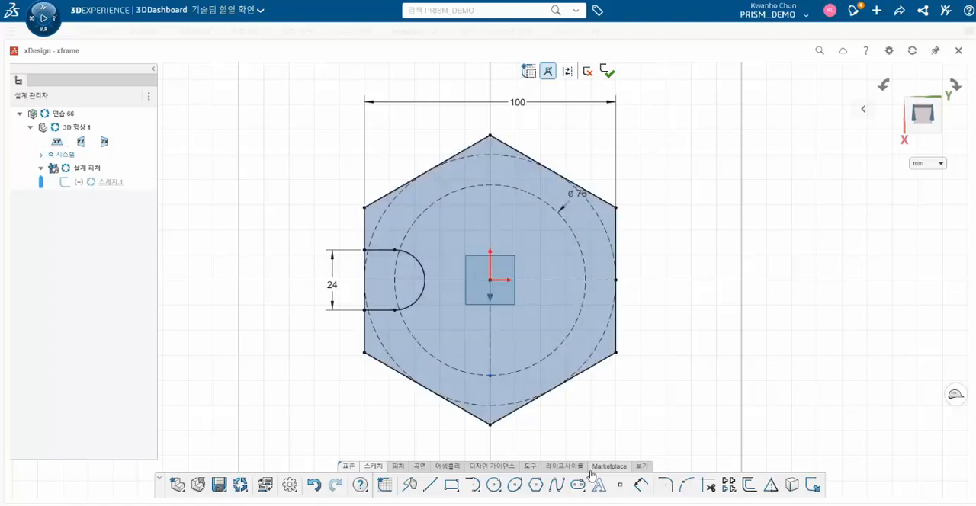
- Draw a 12 mm diameter circle centred on the slot arc's centre point and finish the sketch
{"action": "left_click", "coordinate": [493, 485]}
{"action": "left_click", "coordinate": [394, 280]}
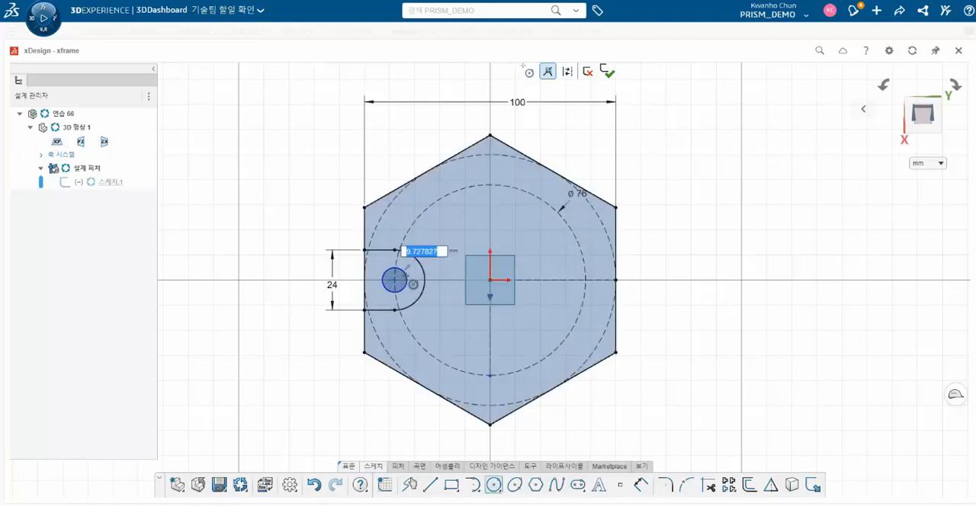
{"action": "type", "text": "12"}
{"action": "key", "text": "Return"}
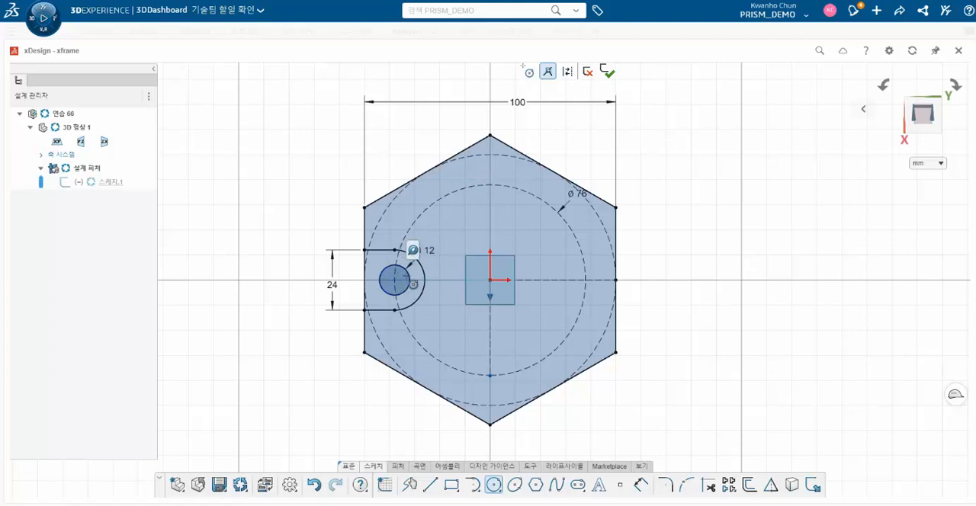
{"action": "left_click", "coordinate": [613, 75]}
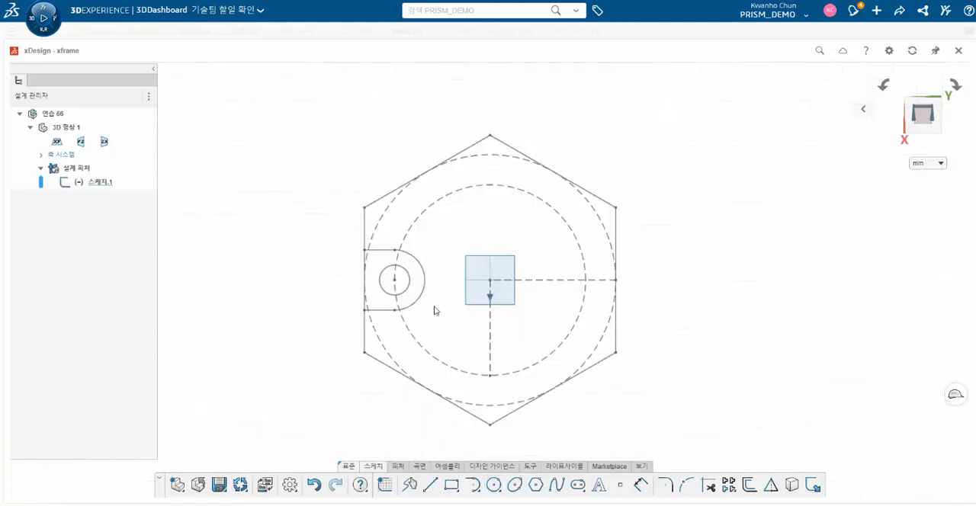
- Start an extrusion with the sketch's hexagon outline and the circle inside the slot as profiles
{"action": "left_click", "coordinate": [100, 182]}
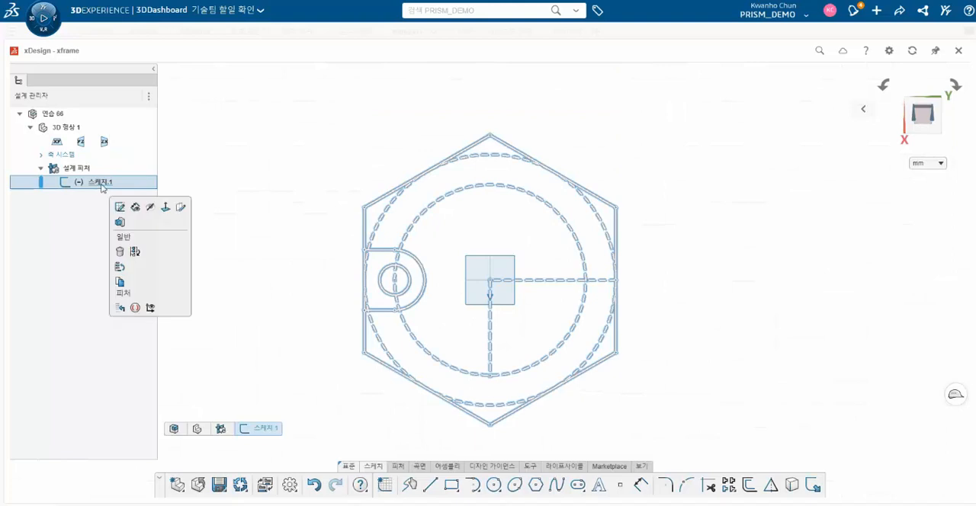
{"action": "left_click", "coordinate": [100, 183]}
{"action": "left_click", "coordinate": [240, 305]}
{"action": "middle_click_drag", "start_coordinate": [292, 318], "coordinate": [292, 224]}
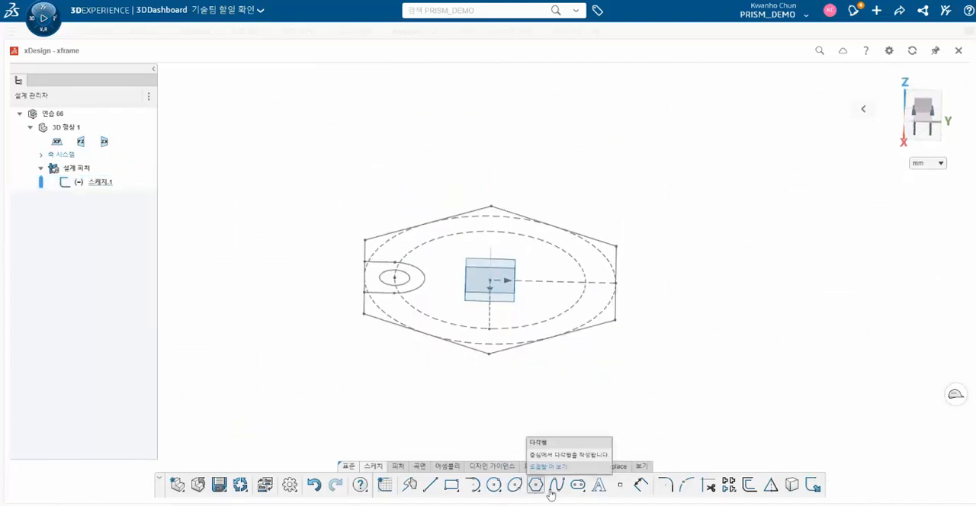
{"action": "left_click", "coordinate": [405, 466]}
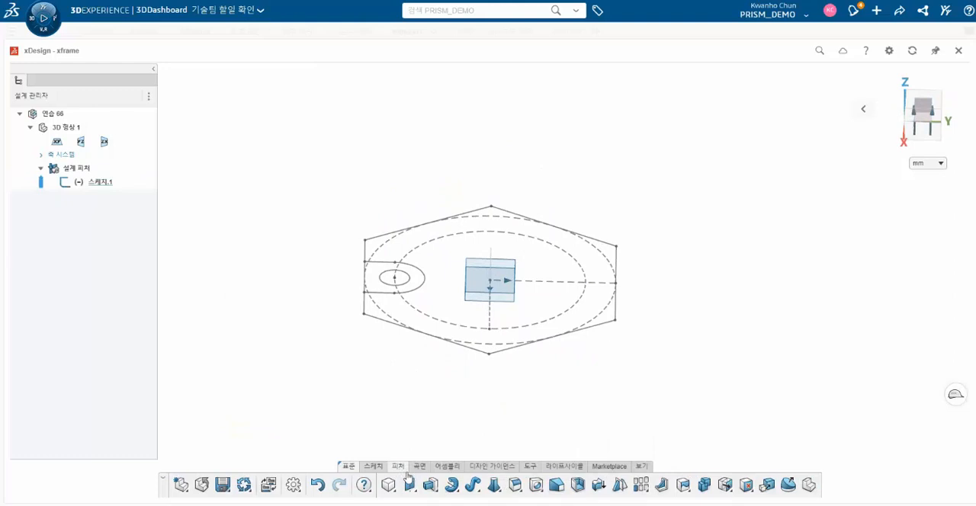
{"action": "left_click", "coordinate": [374, 313]}
{"action": "left_click", "coordinate": [385, 285]}
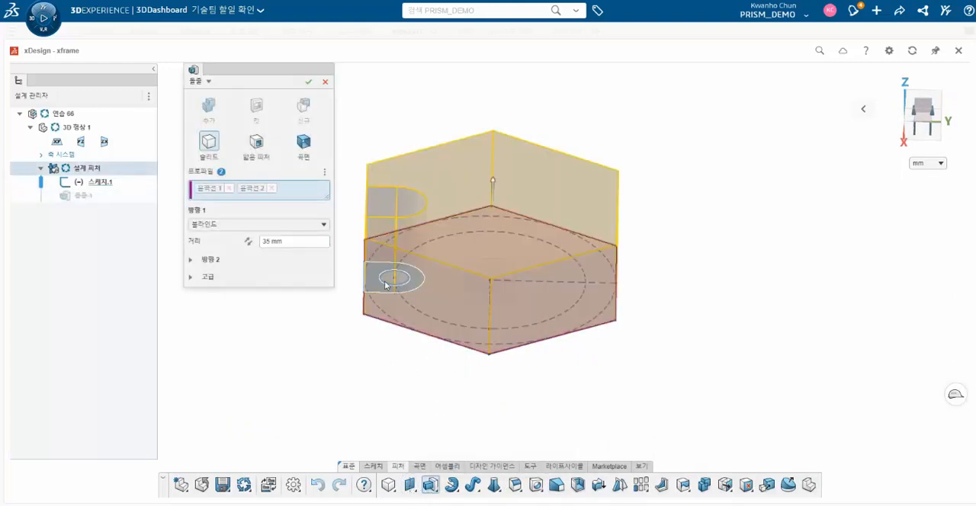
{"action": "middle_click_drag", "start_coordinate": [386, 359], "coordinate": [382, 334]}
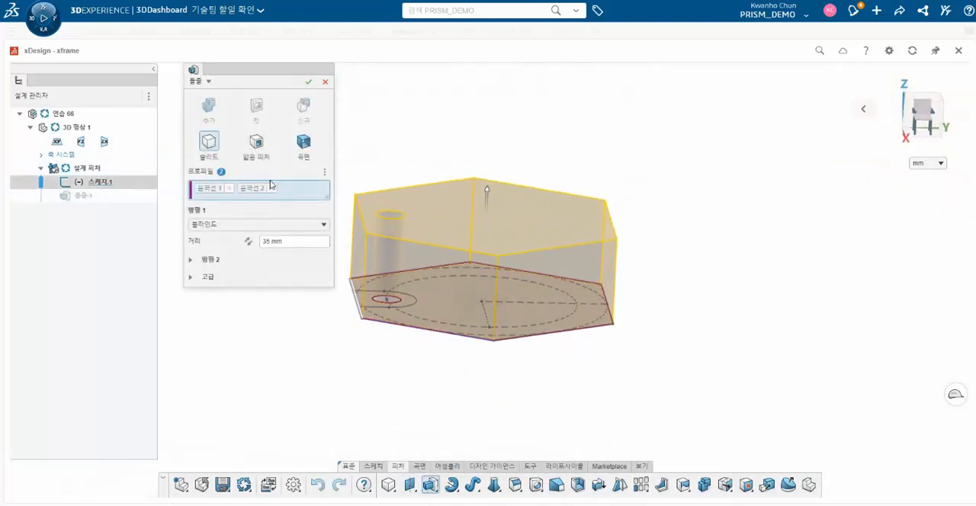
- Reverse the extrusion so it goes below the sketch plane, set its distance to 20 mm and create the plate
{"action": "left_click", "coordinate": [247, 241]}
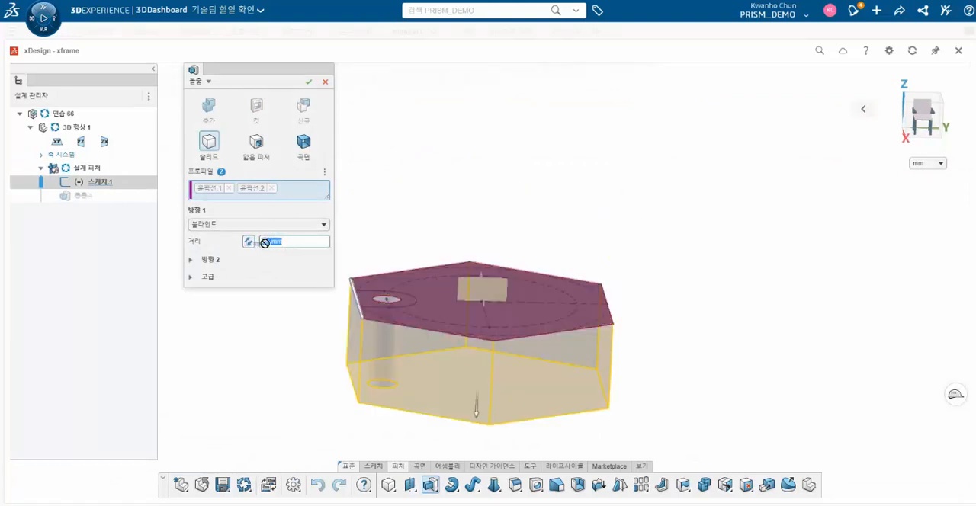
{"action": "type", "text": "20"}
{"action": "key", "text": "Return"}
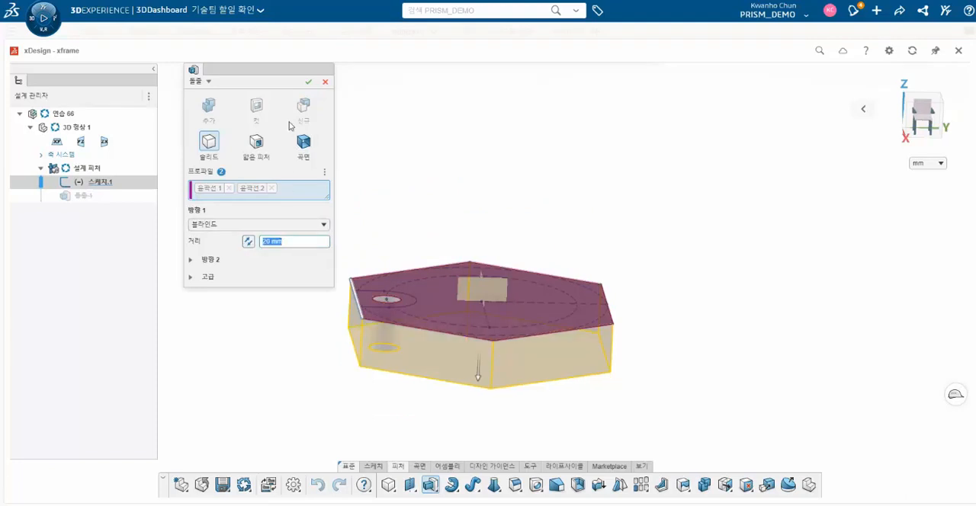
{"action": "left_click", "coordinate": [308, 81]}
{"action": "middle_click_drag", "start_coordinate": [392, 367], "coordinate": [423, 438]}
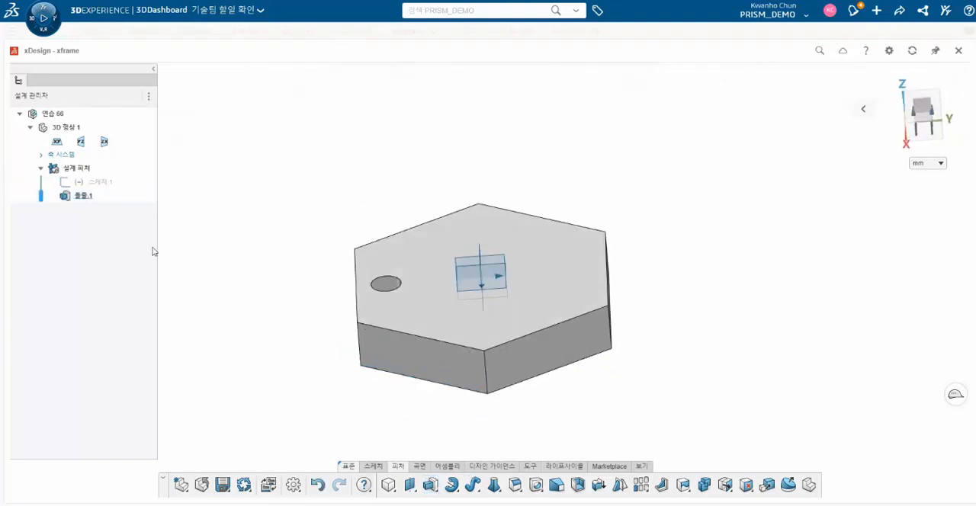
{"action": "double_click", "coordinate": [83, 196]}
{"action": "left_click", "coordinate": [114, 96]}
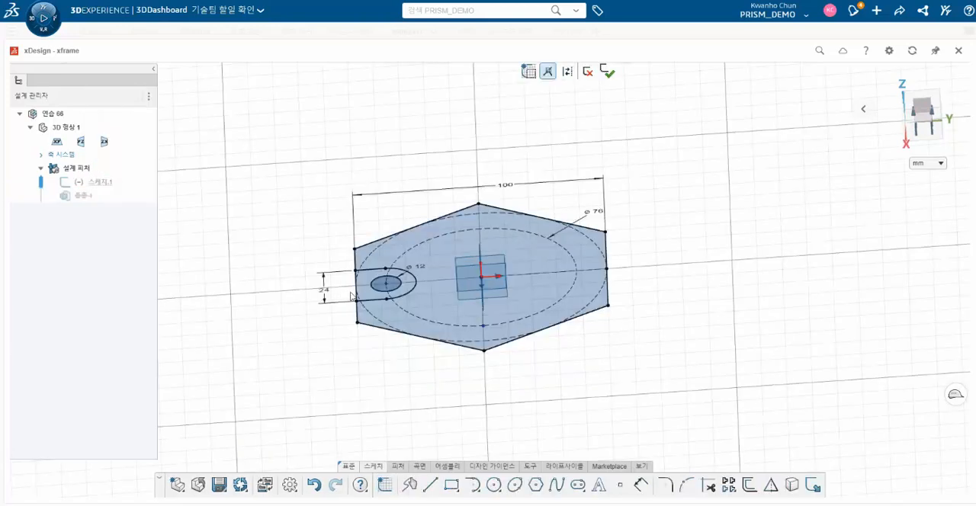
{"action": "left_click", "coordinate": [607, 71]}
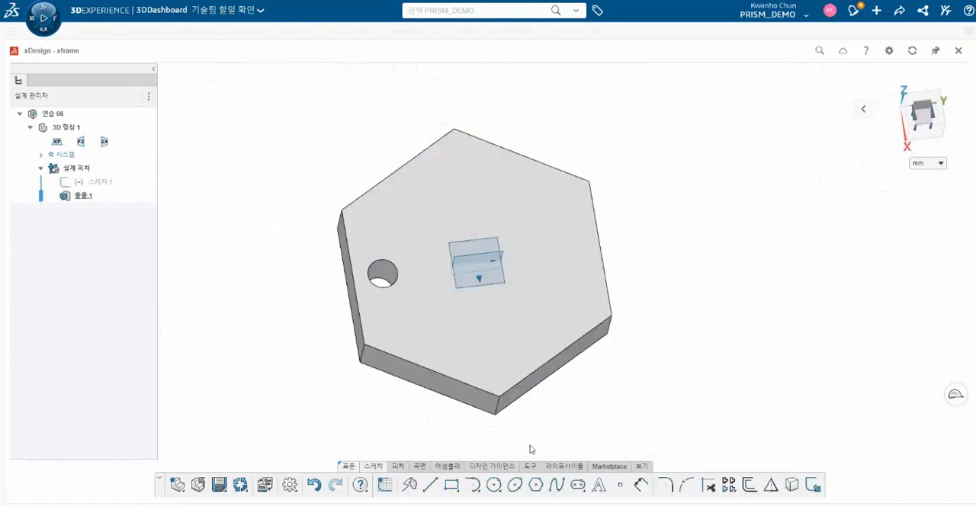
- Edit the plate extrusion's profiles so that the 12 mm circle area is filled with solid material
{"action": "left_click", "coordinate": [74, 196]}
{"action": "left_click", "coordinate": [114, 96]}
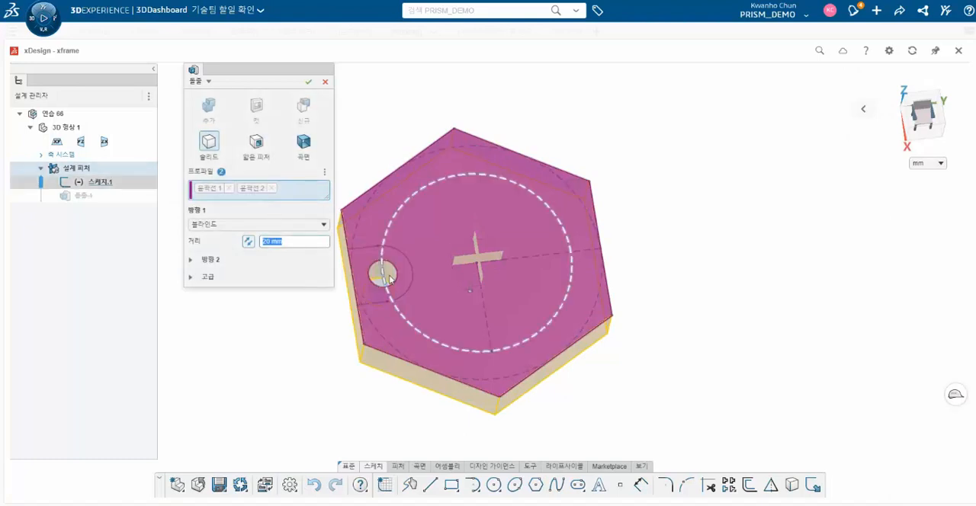
{"action": "left_click", "coordinate": [383, 276]}
{"action": "key", "text": "Return"}
{"action": "middle_click_drag", "start_coordinate": [453, 389], "coordinate": [441, 294]}
- Cut the slot region around the 12 mm circle 10 mm deep, using that contour instead of the whole sketch
{"action": "left_click", "coordinate": [87, 183]}
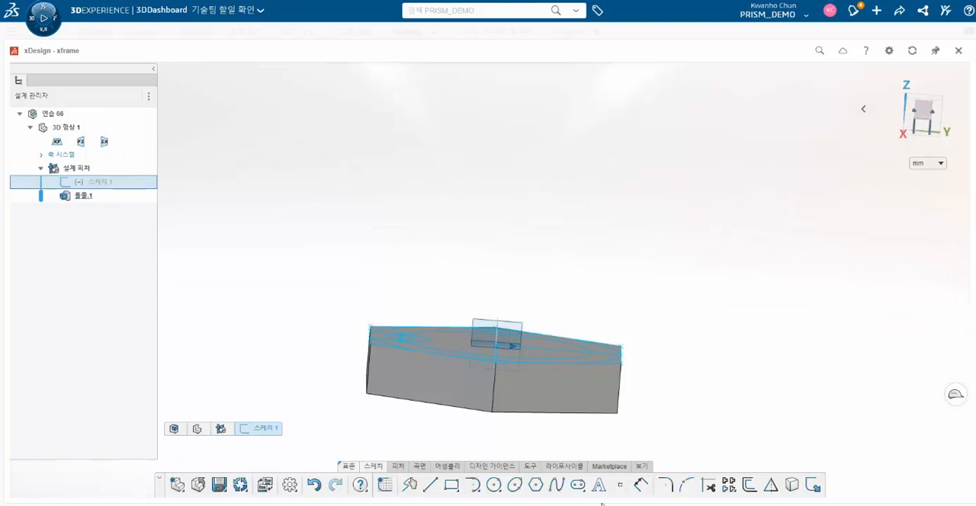
{"action": "left_click", "coordinate": [398, 465]}
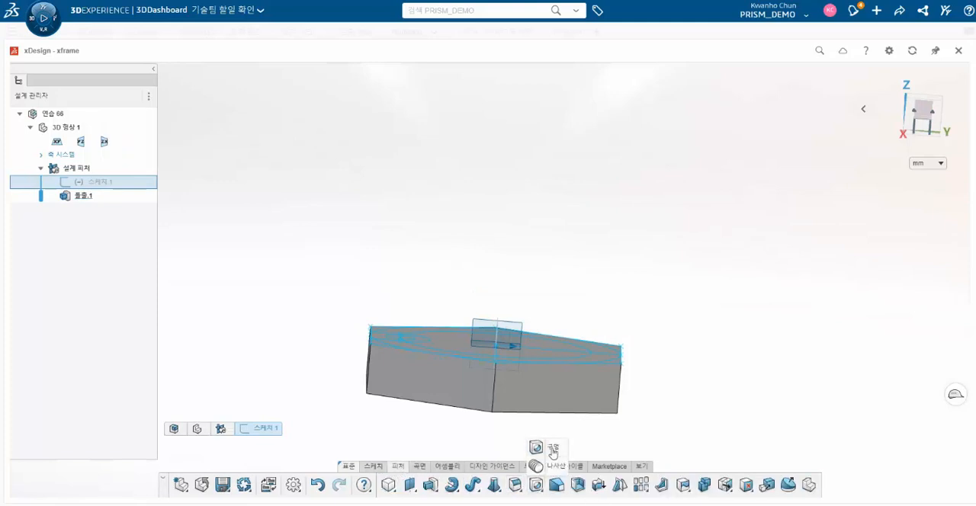
{"action": "left_click", "coordinate": [431, 485]}
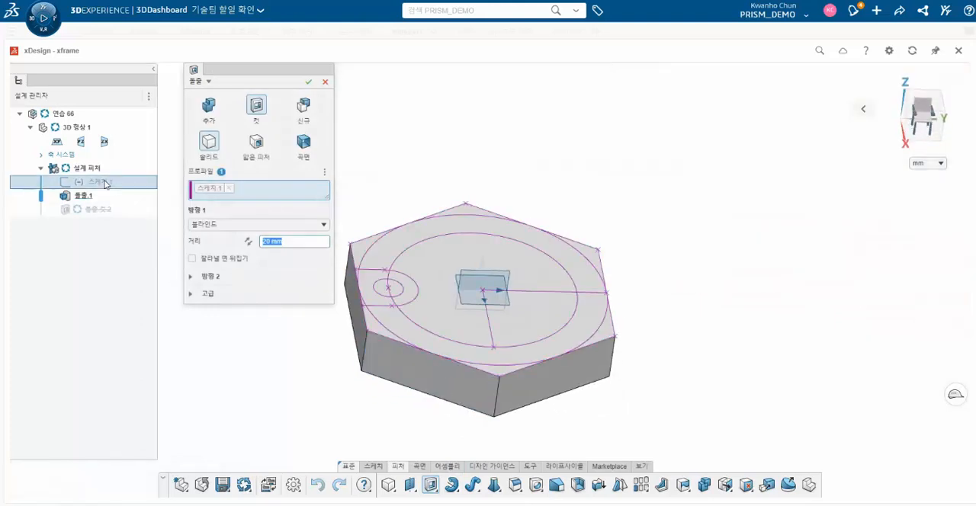
{"action": "left_click", "coordinate": [87, 182]}
{"action": "left_click", "coordinate": [228, 188]}
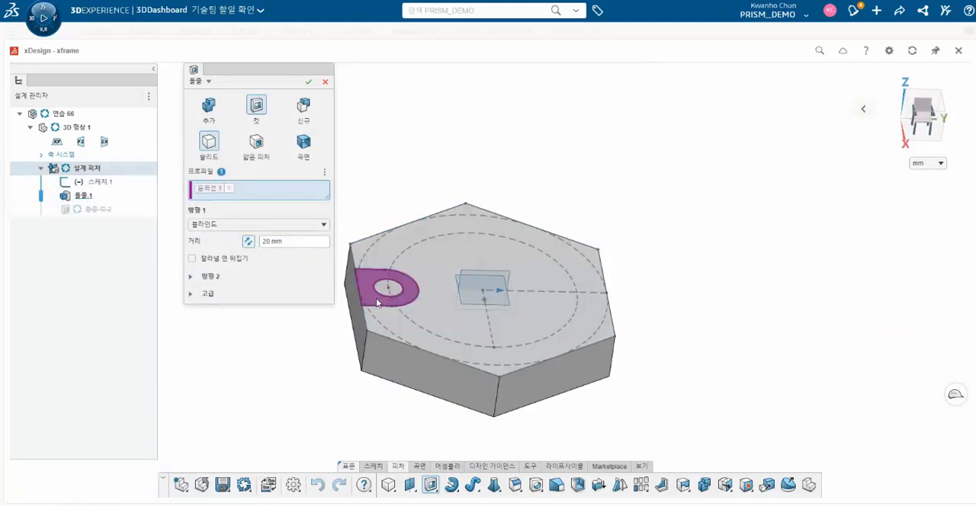
{"action": "left_click", "coordinate": [376, 298]}
{"action": "left_click_drag", "start_coordinate": [295, 241], "coordinate": [231, 244]}
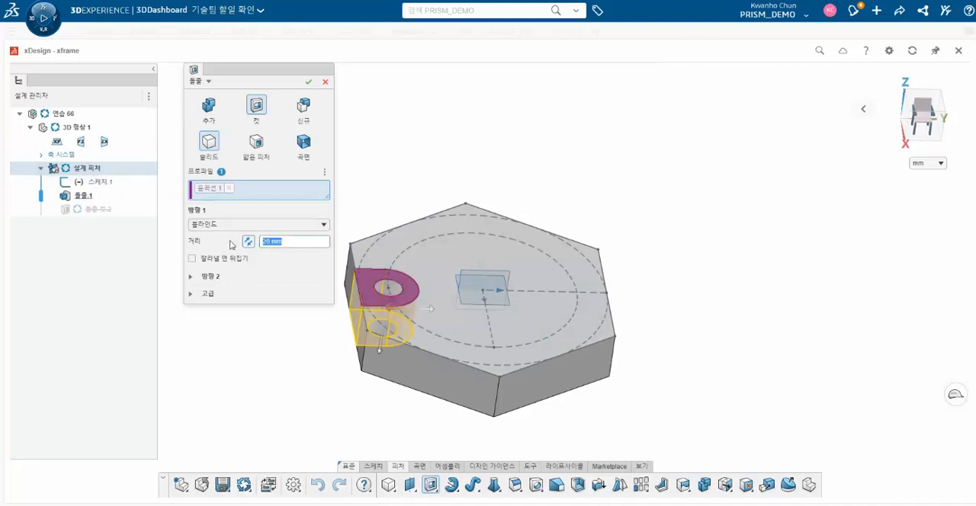
{"action": "type", "text": "10"}
{"action": "key", "text": "Return"}
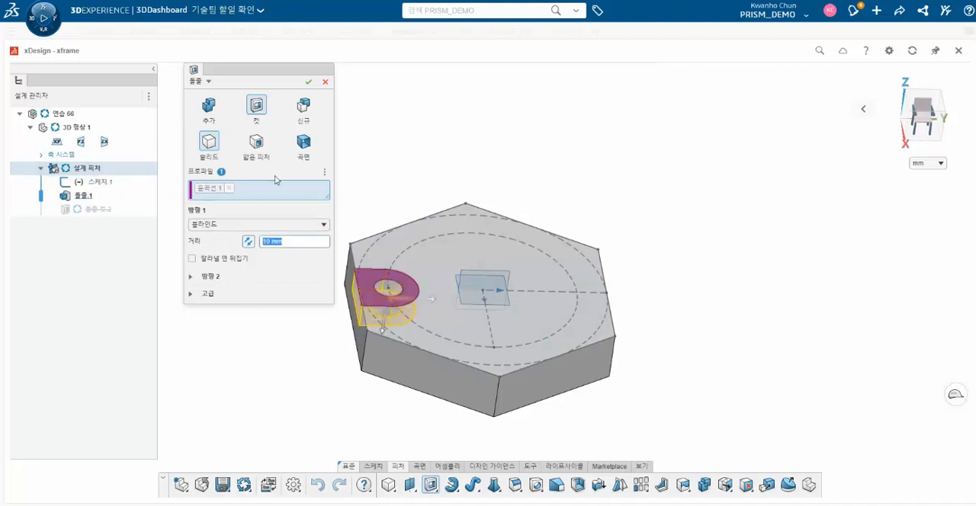
{"action": "left_click", "coordinate": [308, 81]}
{"action": "middle_click_drag", "start_coordinate": [374, 352], "coordinate": [375, 356]}
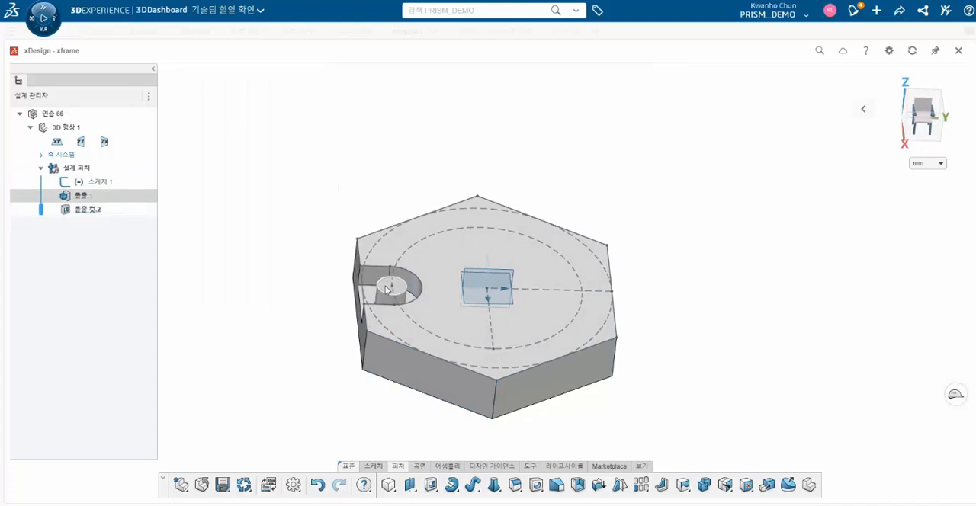
- Cut the round face of the boss left inside the slot 20 mm down through the plate
{"action": "left_click", "coordinate": [387, 288]}
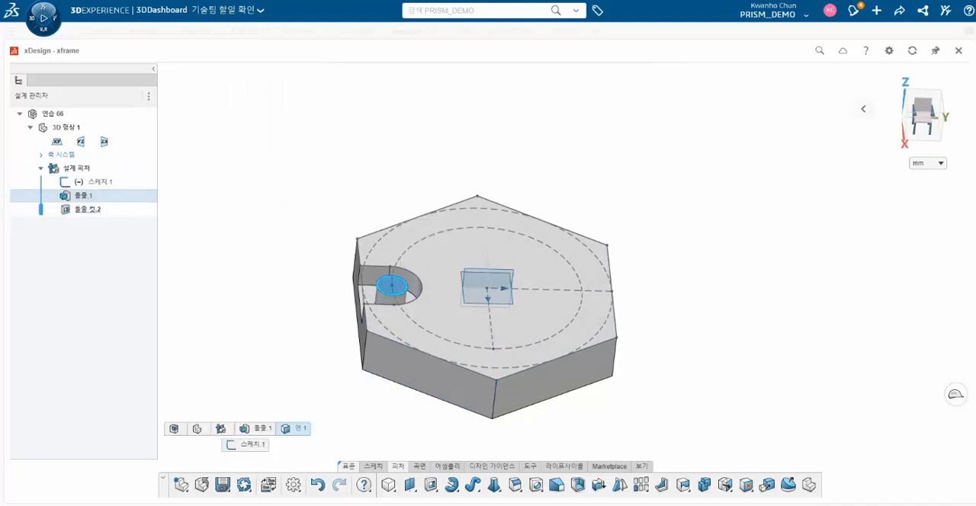
{"action": "left_click", "coordinate": [430, 485]}
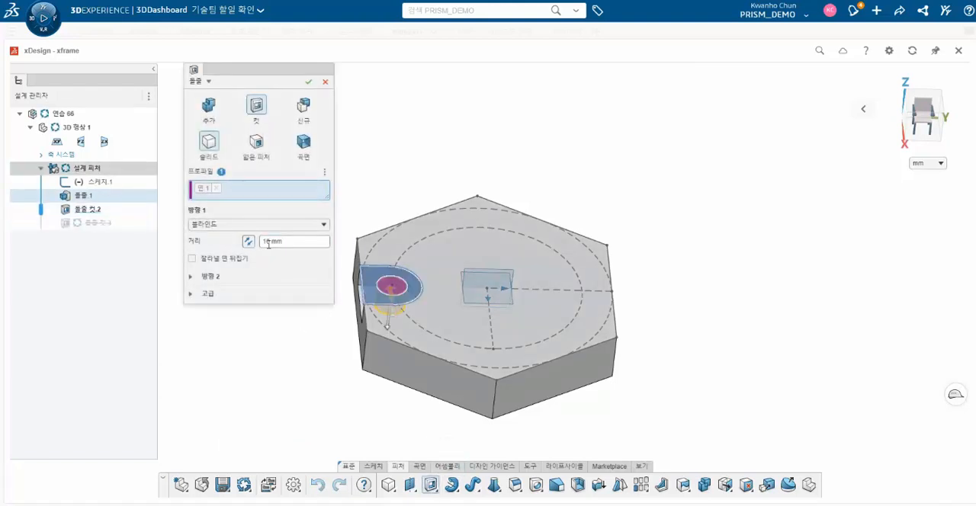
{"action": "left_click", "coordinate": [308, 82]}
{"action": "middle_click_drag", "start_coordinate": [352, 263], "coordinate": [303, 293]}
{"action": "left_click", "coordinate": [82, 214]}
{"action": "left_click", "coordinate": [87, 222], "text": "ctrl"}
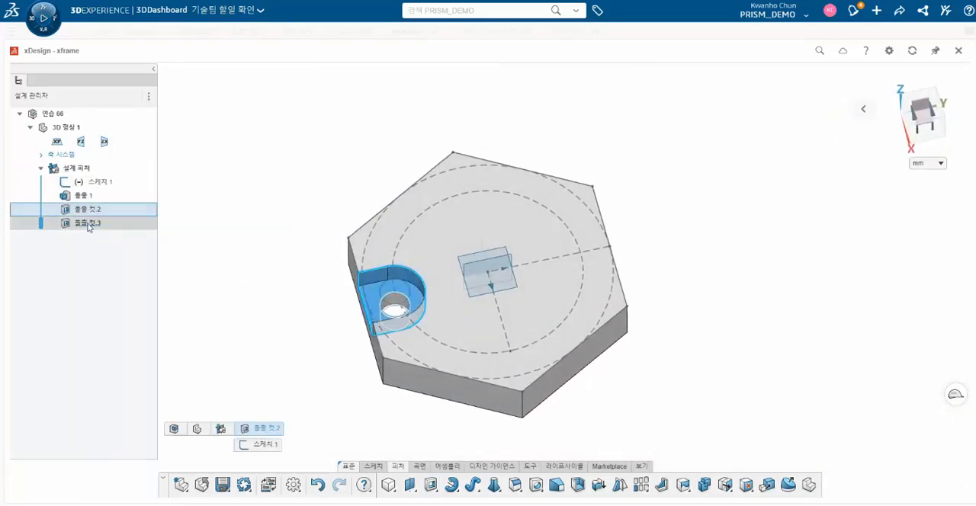
{"action": "left_click", "coordinate": [640, 484]}
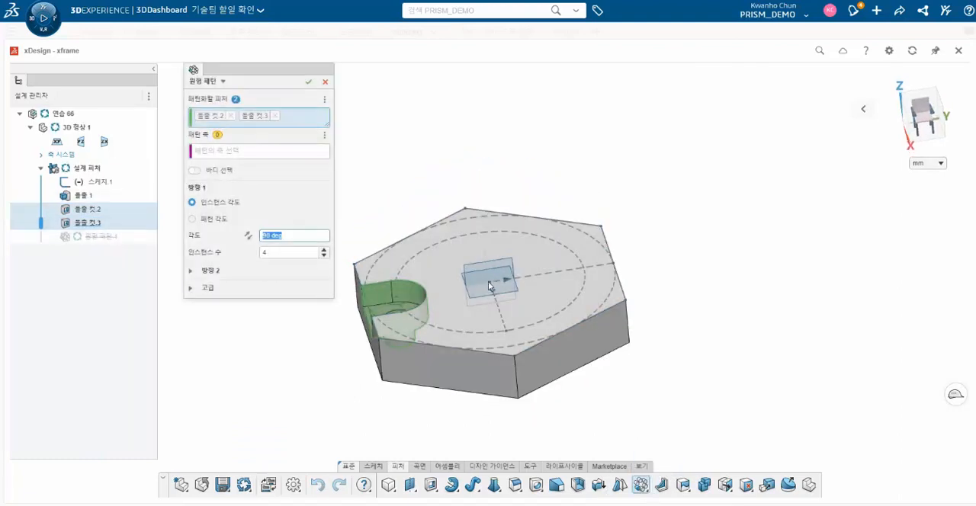
{"action": "left_click", "coordinate": [254, 151]}
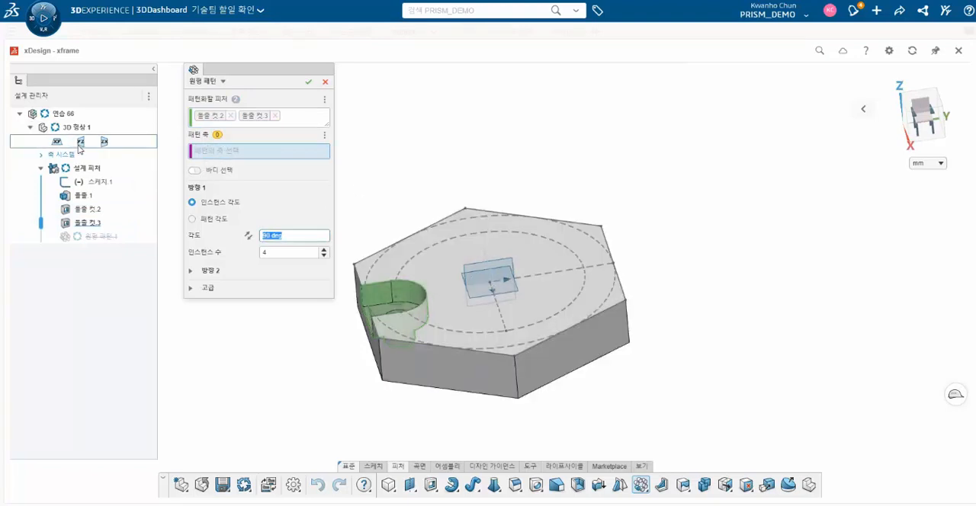
{"action": "left_click", "coordinate": [325, 82]}
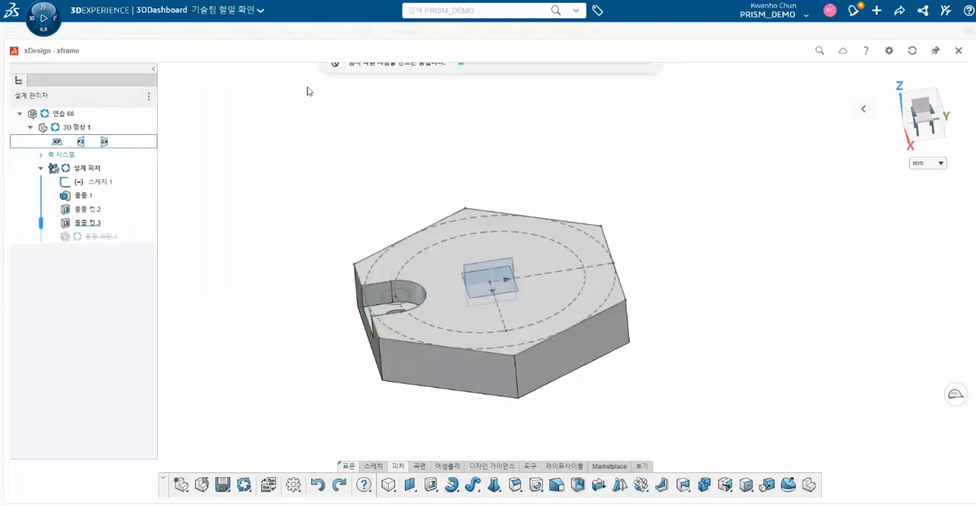
- Sketch a vertical construction line upward from the origin on the ZX plane and finish the sketch
{"action": "left_click", "coordinate": [492, 270]}
{"action": "left_click", "coordinate": [508, 211]}
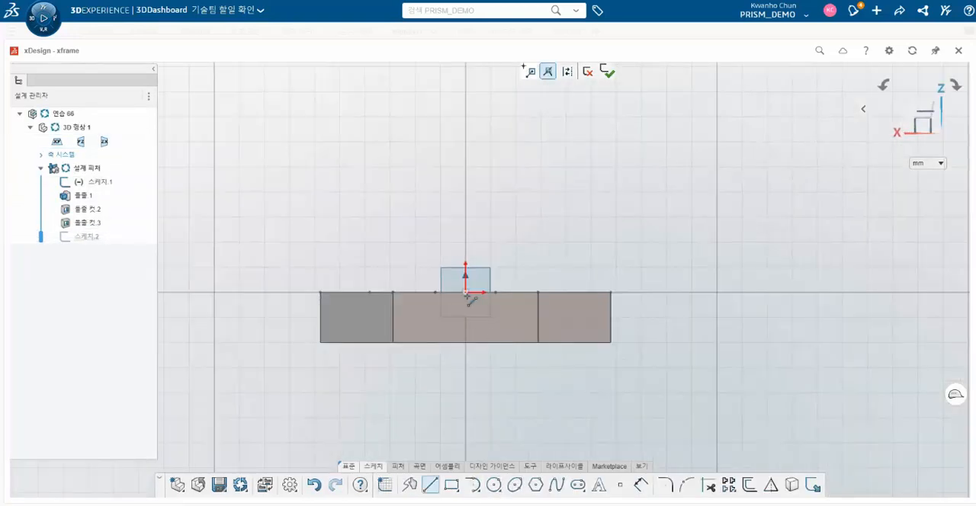
{"action": "left_click", "coordinate": [466, 294]}
{"action": "left_click", "coordinate": [465, 191]}
{"action": "key", "text": "Escape"}
{"action": "left_click", "coordinate": [467, 227]}
{"action": "left_click", "coordinate": [491, 169]}
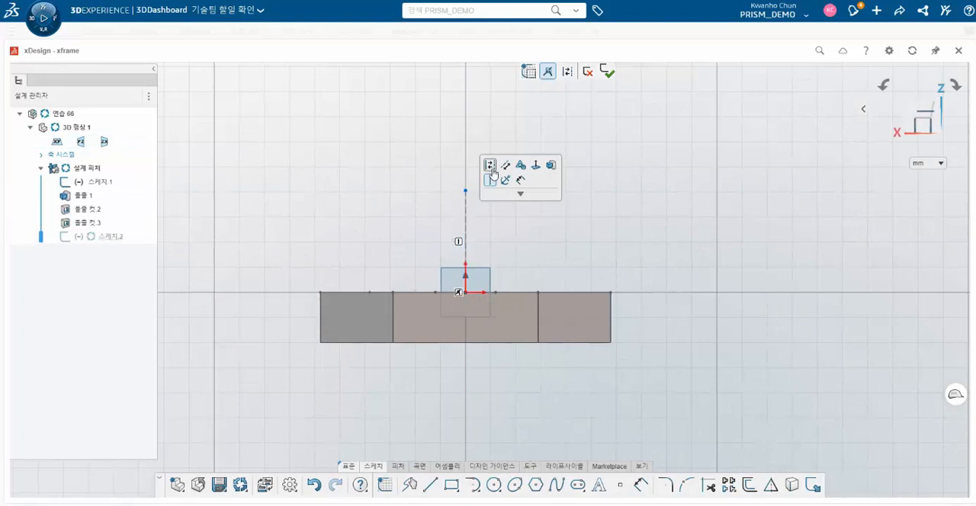
{"action": "left_click", "coordinate": [607, 72]}
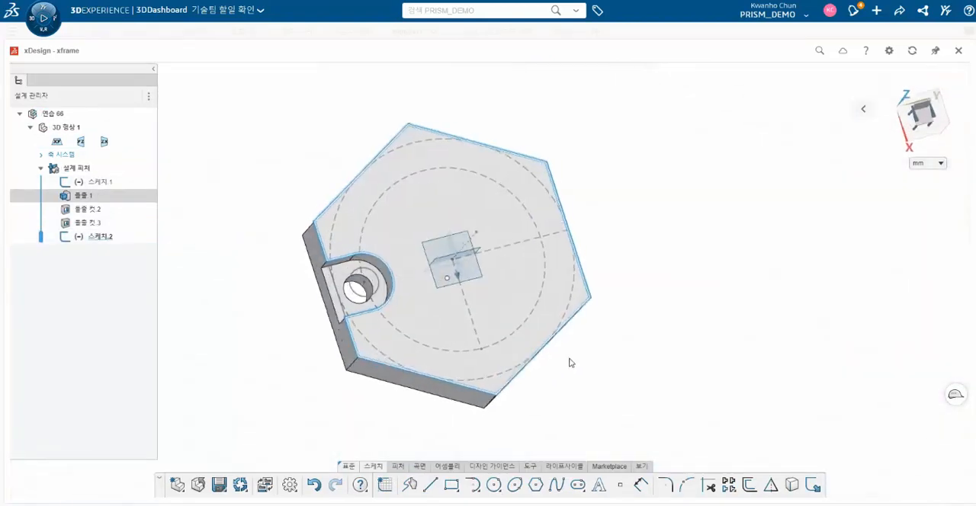
- Start a circular pattern of the slot cut and the hole cut about the vertical line sketched from the origin
{"action": "middle_click_drag", "start_coordinate": [571, 363], "coordinate": [528, 362]}
{"action": "left_click", "coordinate": [96, 212]}
{"action": "left_click", "coordinate": [96, 222], "text": "ctrl"}
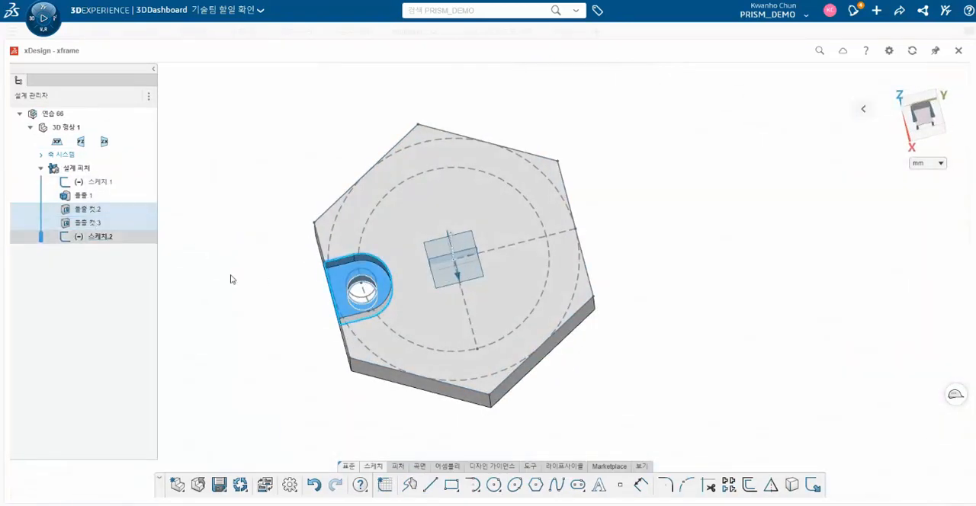
{"action": "left_click", "coordinate": [400, 467]}
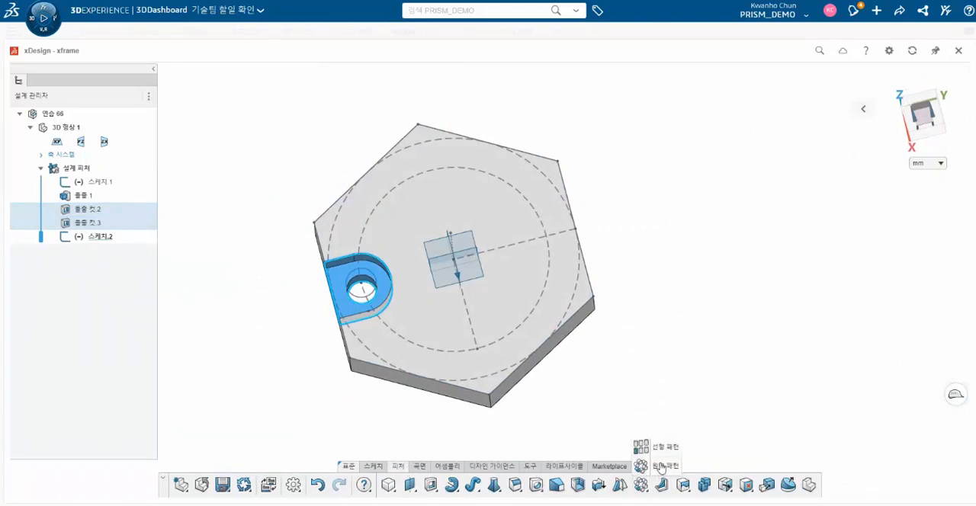
{"action": "left_click", "coordinate": [641, 486]}
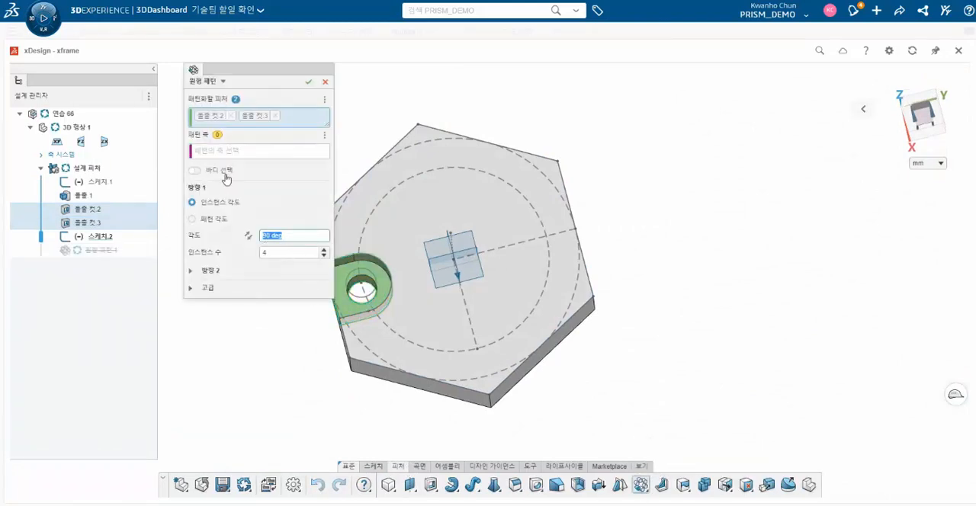
{"action": "left_click", "coordinate": [261, 153]}
{"action": "middle_click_drag", "start_coordinate": [453, 249], "coordinate": [451, 186]}
{"action": "left_click", "coordinate": [449, 207]}
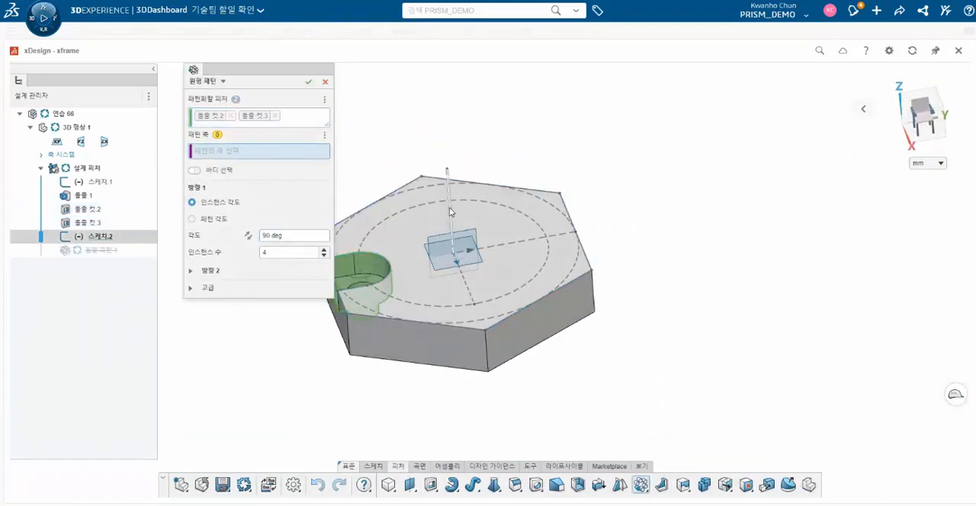
- Set the circular pattern to 3 instances over a total pattern angle of 360 degrees and apply it
{"action": "left_click", "coordinate": [324, 256]}
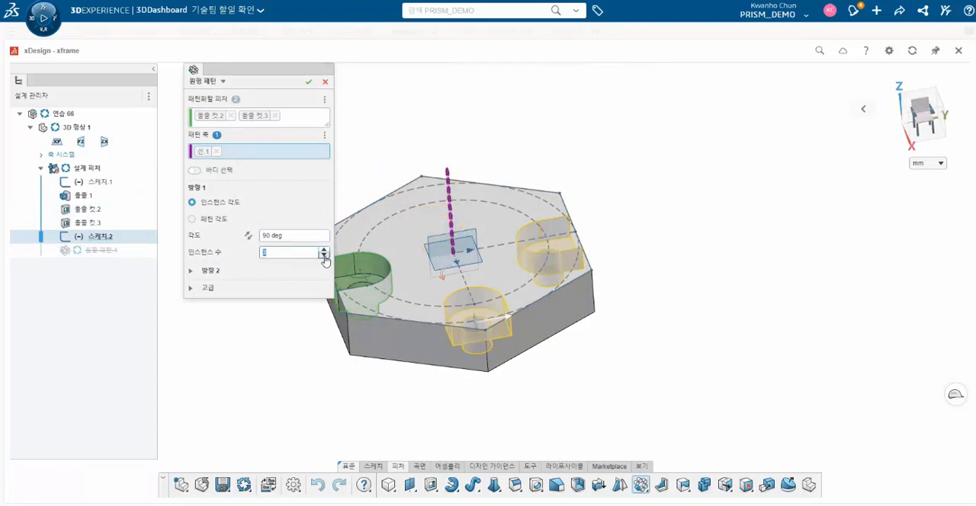
{"action": "left_click_drag", "start_coordinate": [305, 235], "coordinate": [232, 235]}
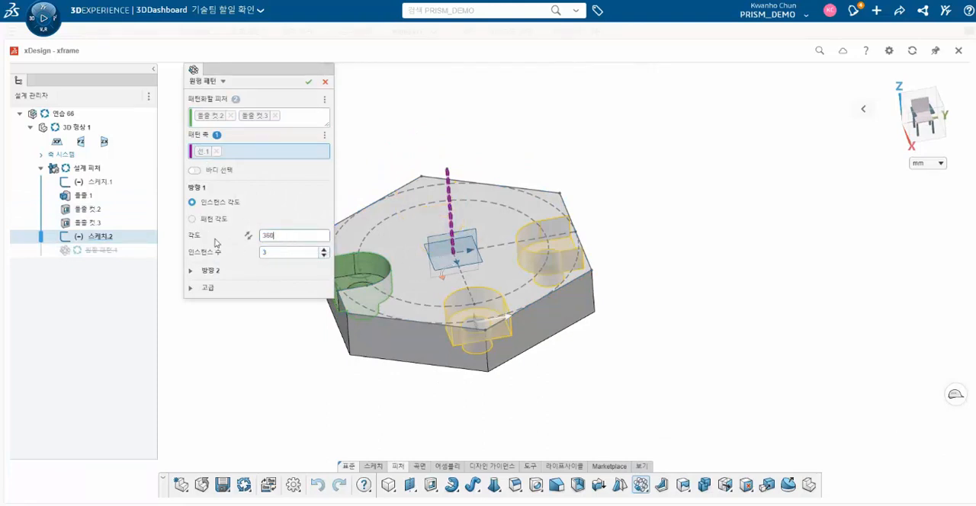
{"action": "type", "text": "360"}
{"action": "key", "text": "Return"}
{"action": "middle_click_drag", "start_coordinate": [359, 300], "coordinate": [377, 323]}
{"action": "left_click", "coordinate": [228, 219]}
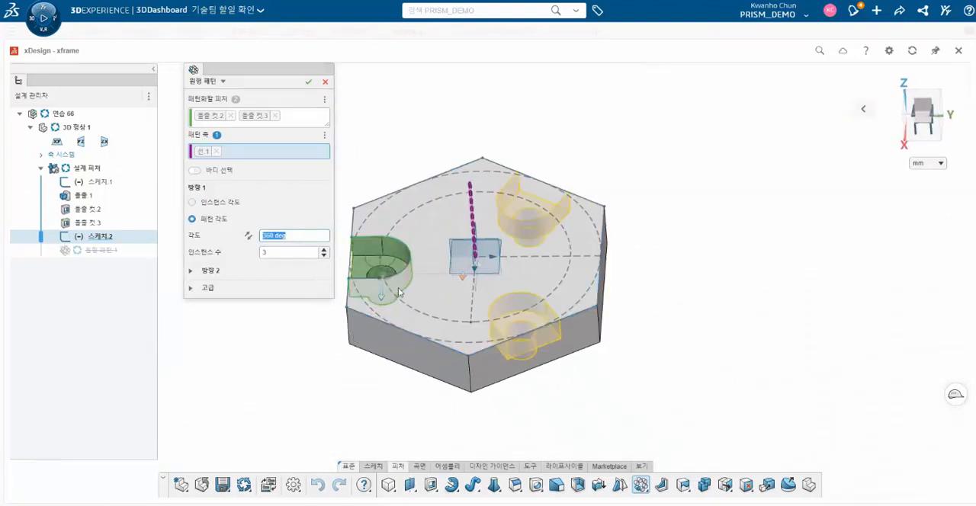
{"action": "middle_click_drag", "start_coordinate": [526, 427], "coordinate": [533, 343]}
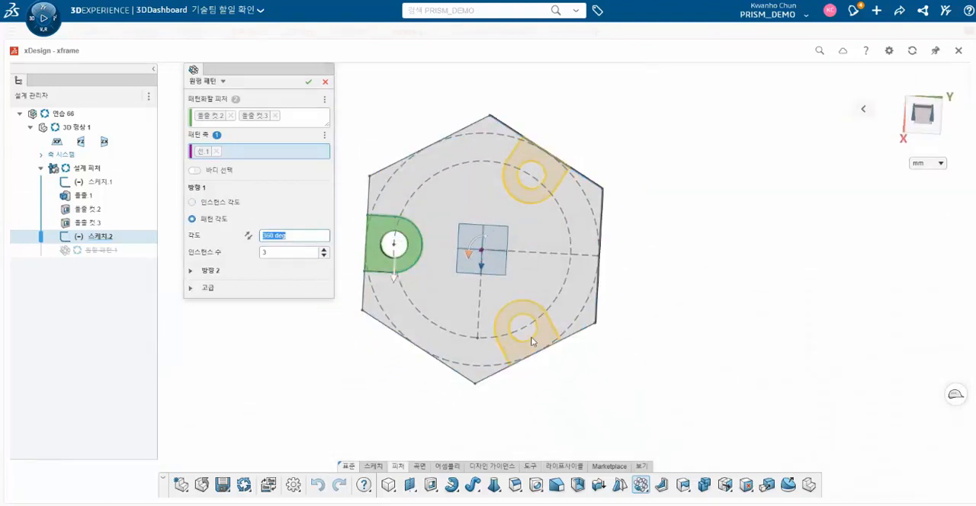
{"action": "left_click", "coordinate": [307, 82]}
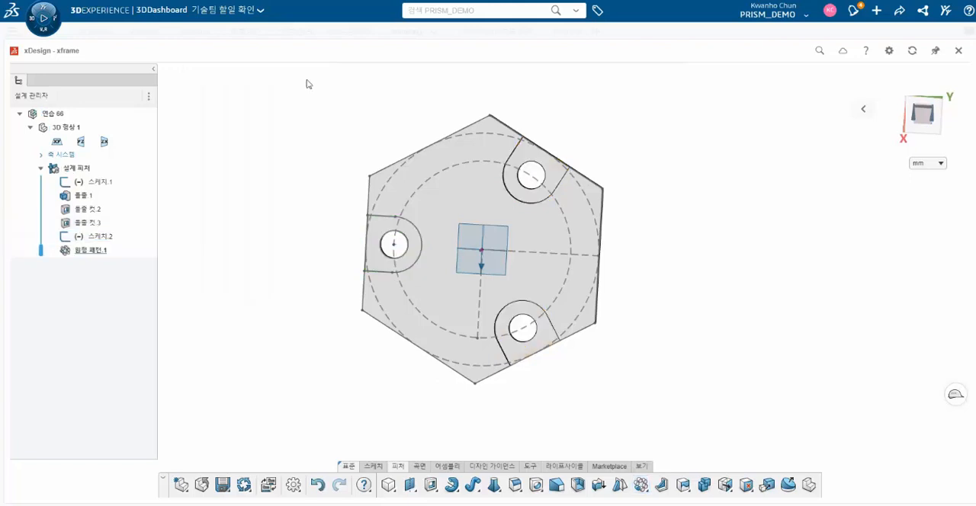
- Hide the plate's base sketch and start a new sketch on the plate's upper face
{"action": "middle_click_drag", "start_coordinate": [526, 275], "coordinate": [558, 368]}
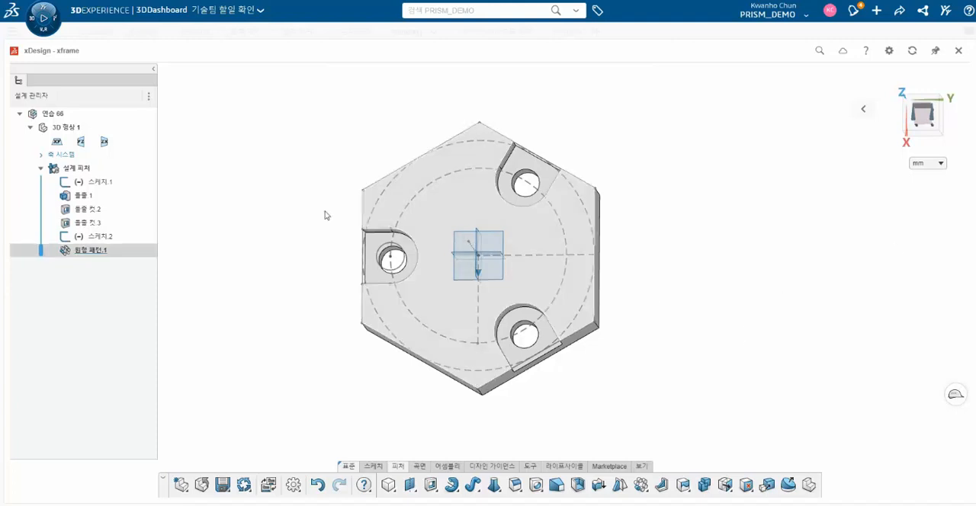
{"action": "left_click", "coordinate": [98, 181]}
{"action": "left_click", "coordinate": [124, 127]}
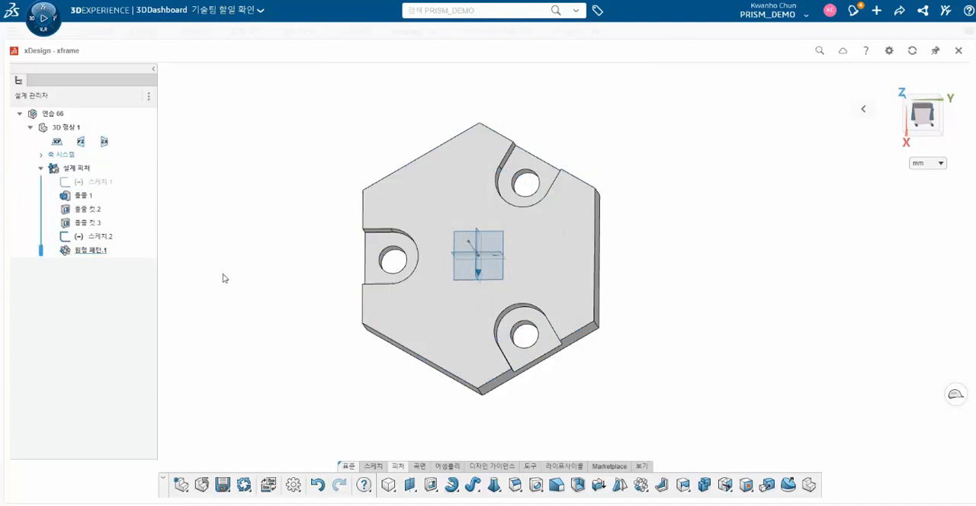
{"action": "left_click", "coordinate": [404, 314]}
{"action": "left_click", "coordinate": [372, 466]}
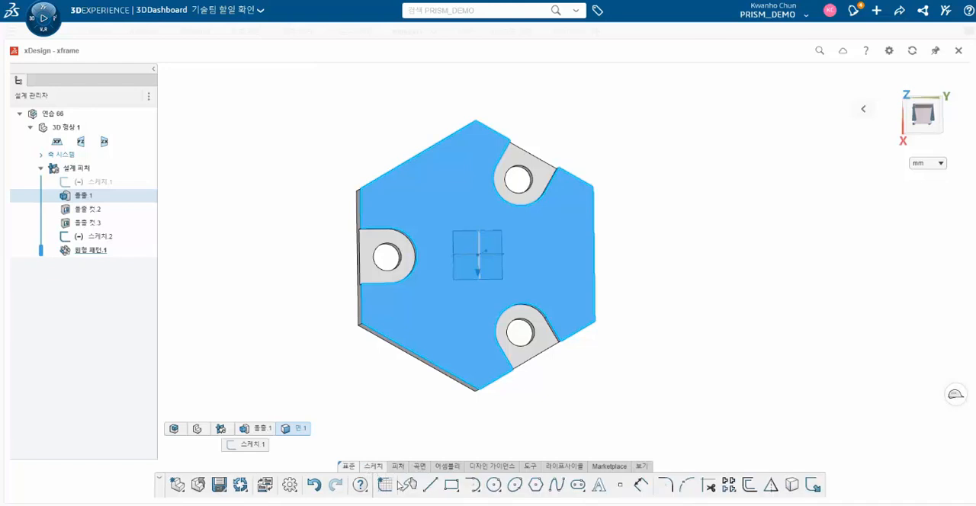
{"action": "left_click", "coordinate": [396, 486]}
- Draw a 76 mm diameter circle centred on the origin and turn it into construction geometry
{"action": "left_click", "coordinate": [493, 485]}
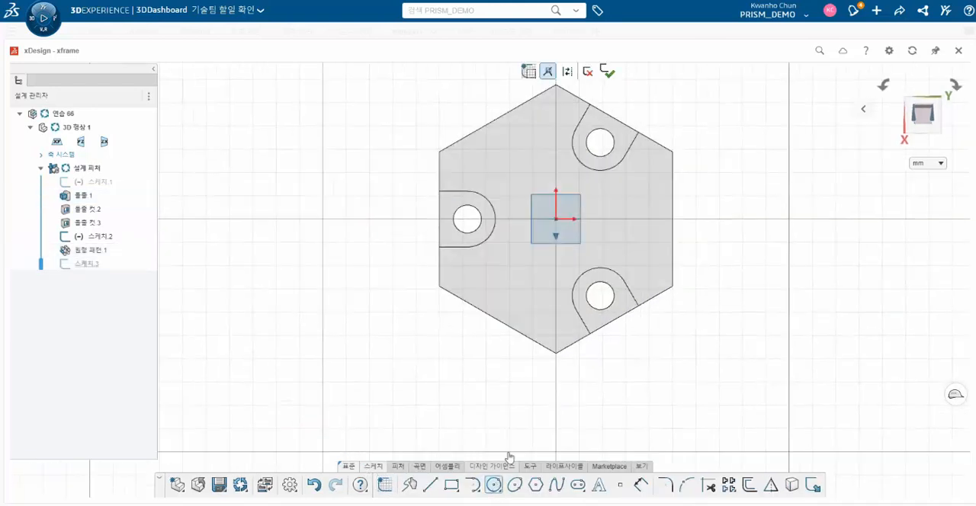
{"action": "left_click", "coordinate": [556, 219]}
{"action": "type", "text": "76"}
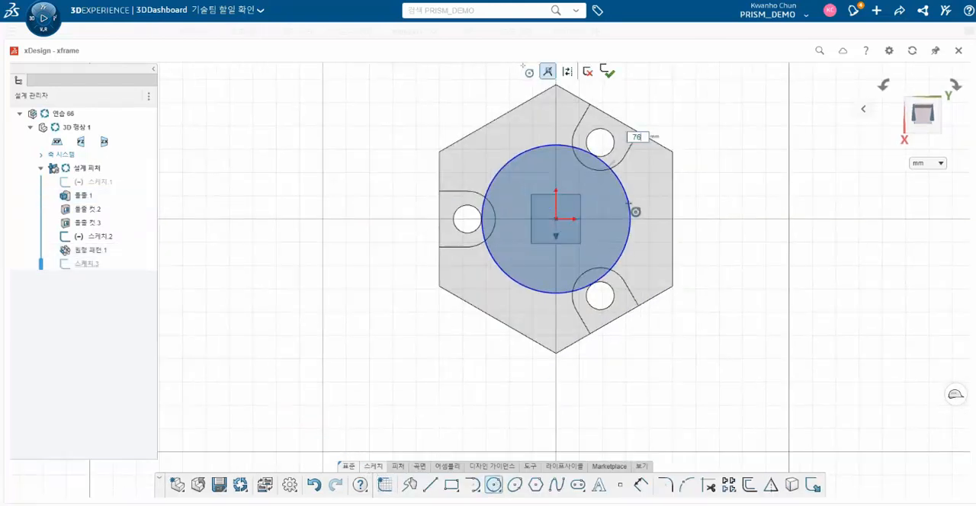
{"action": "key", "text": "Return"}
{"action": "key", "text": "Escape"}
{"action": "left_click", "coordinate": [644, 203]}
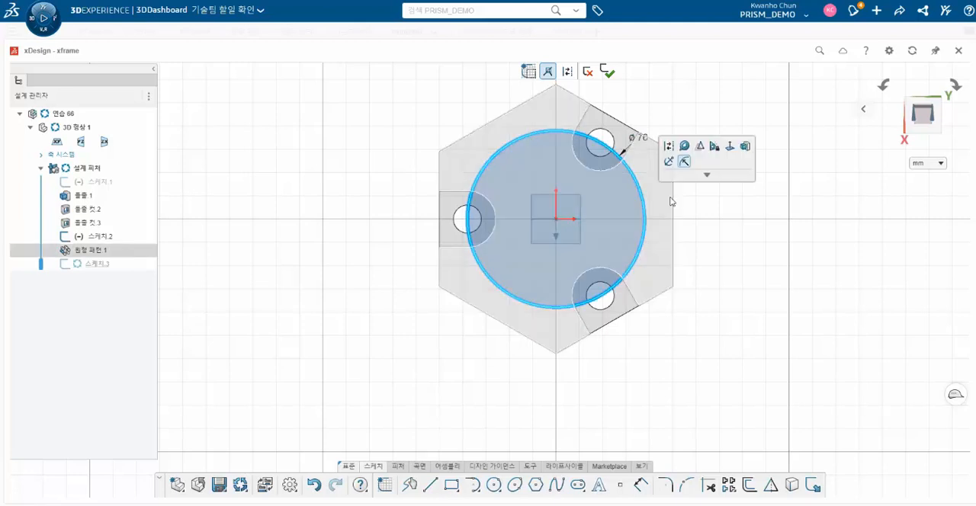
{"action": "left_click", "coordinate": [668, 147]}
- Draw a 40 mm diameter circle centred on the origin inside the construction circle
{"action": "left_click", "coordinate": [494, 485]}
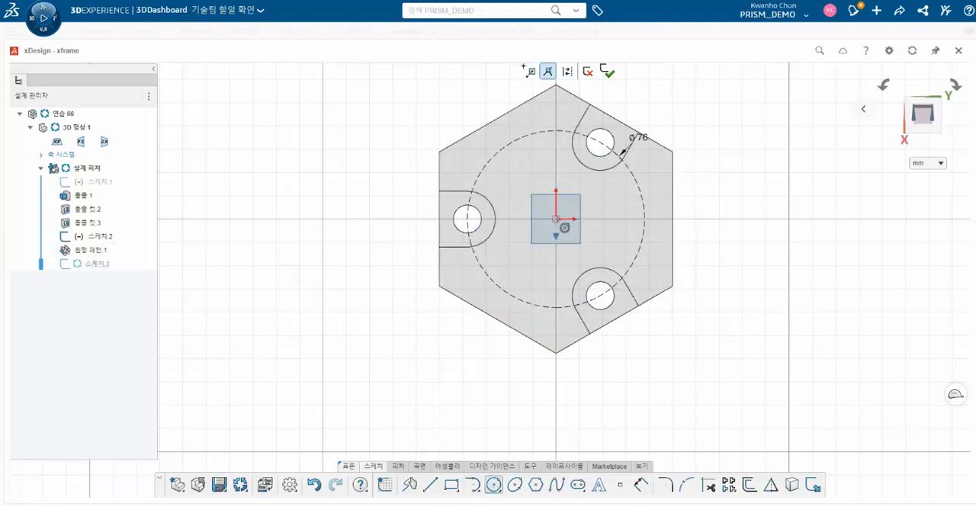
{"action": "left_click", "coordinate": [555, 219]}
{"action": "type", "text": "4"}
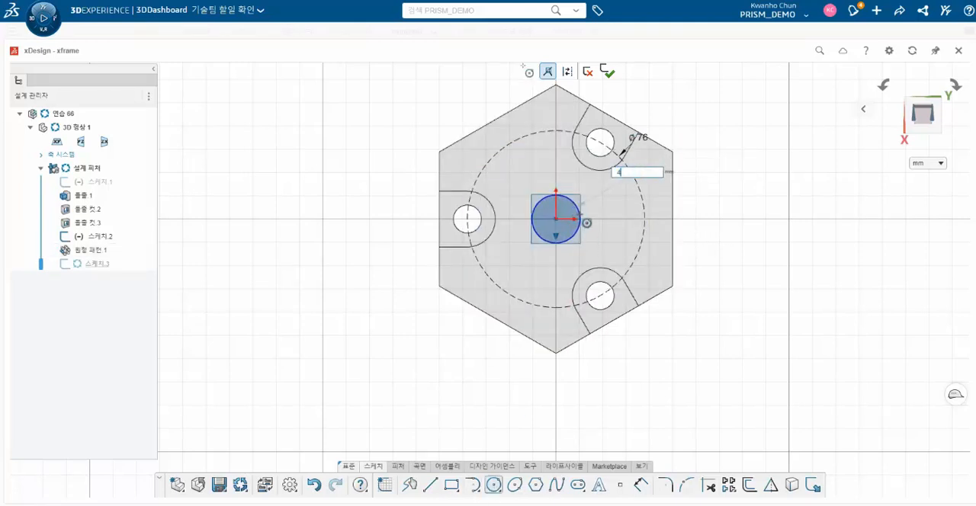
{"action": "type", "text": "0"}
{"action": "key", "text": "Return"}
{"action": "key", "text": "Escape"}
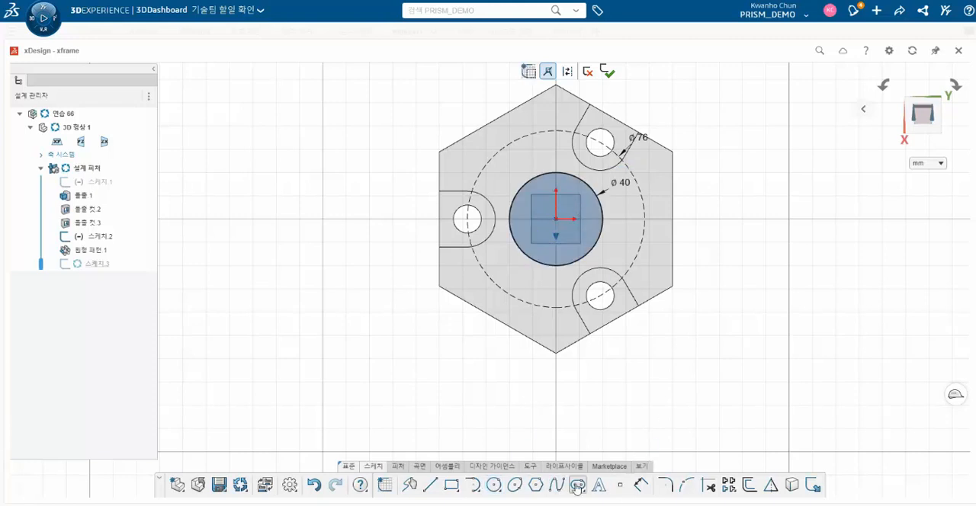
- Project the plate's upper-left outer edge into the sketch as a line
{"action": "key", "text": "Escape"}
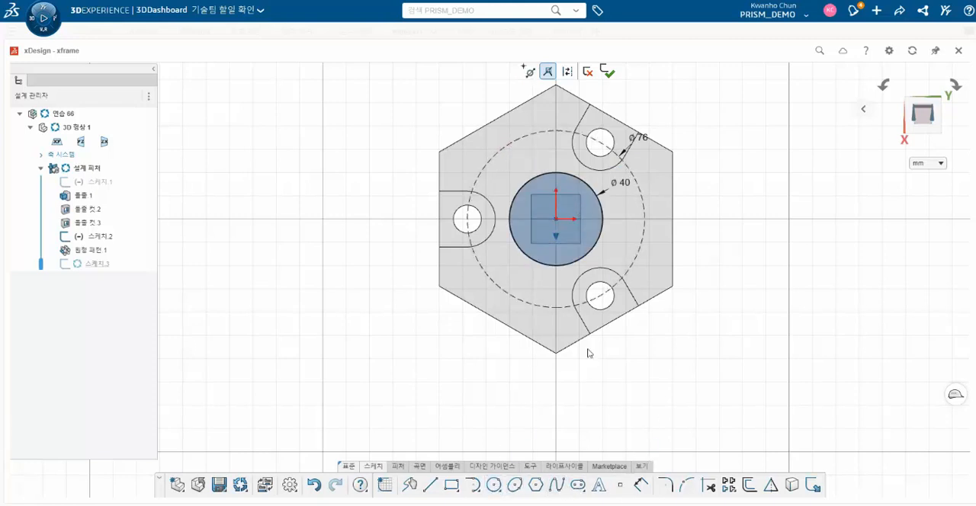
{"action": "key", "text": "Escape"}
{"action": "left_click", "coordinate": [497, 117]}
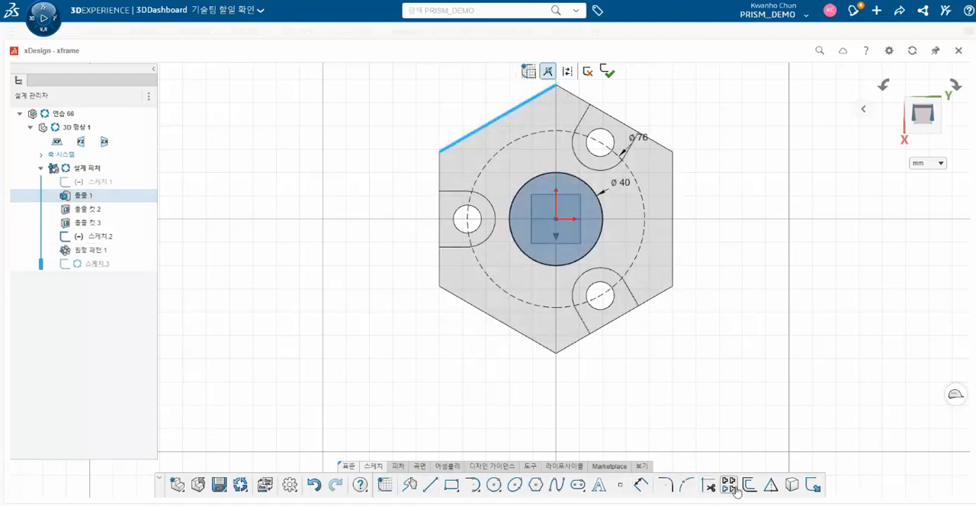
{"action": "left_click", "coordinate": [770, 488]}
{"action": "key", "text": "Escape"}
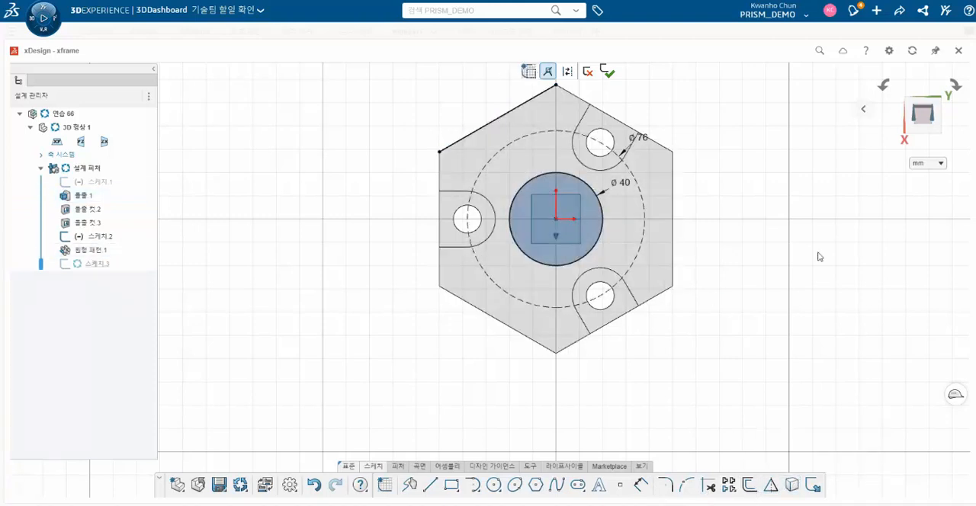
- Draw a line from the origin to the midpoint of the projected edge, perpendicular to that edge
{"action": "key", "text": "l"}
{"action": "left_click", "coordinate": [556, 219]}
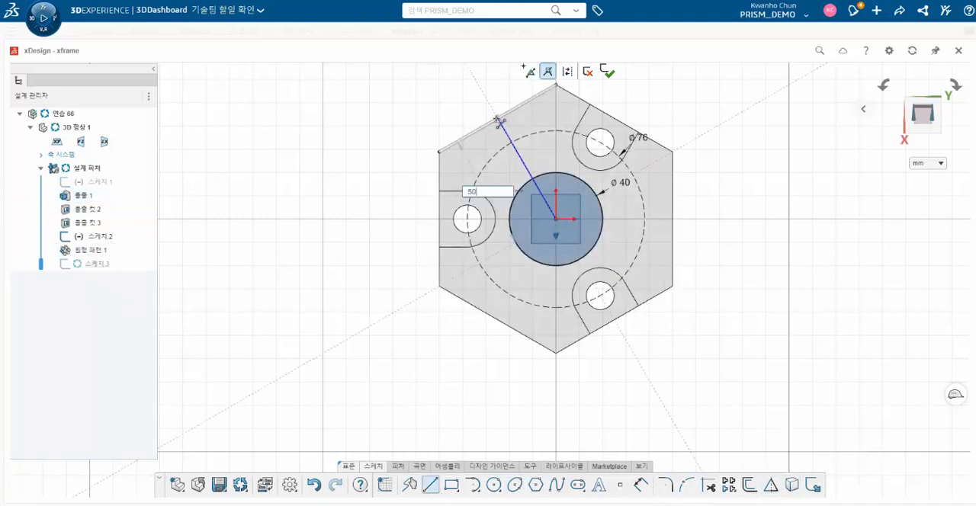
{"action": "left_click", "coordinate": [498, 120]}
{"action": "key", "text": "Escape"}
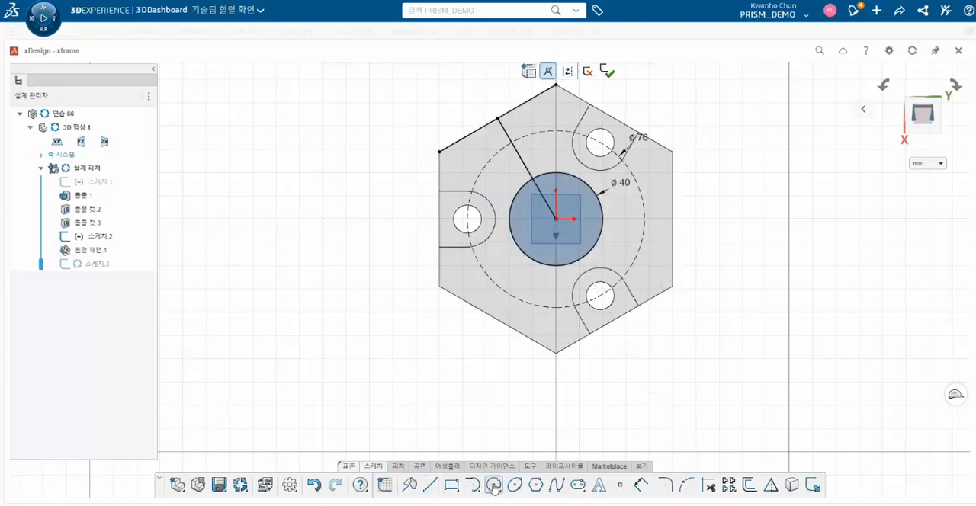
- Draw a 12 mm diameter circle centred on the construction circle and make its centre coincident with the line from the origin
{"action": "left_click", "coordinate": [519, 139]}
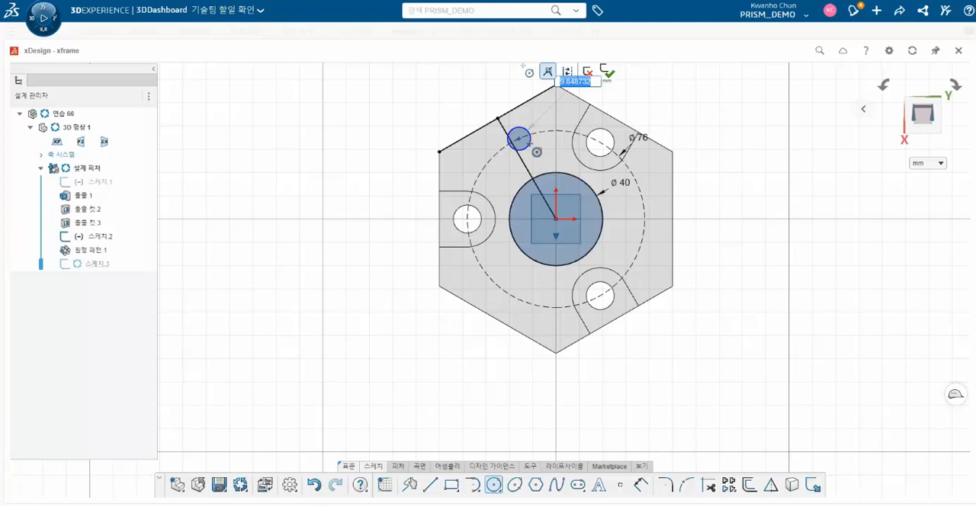
{"action": "left_click", "coordinate": [529, 145]}
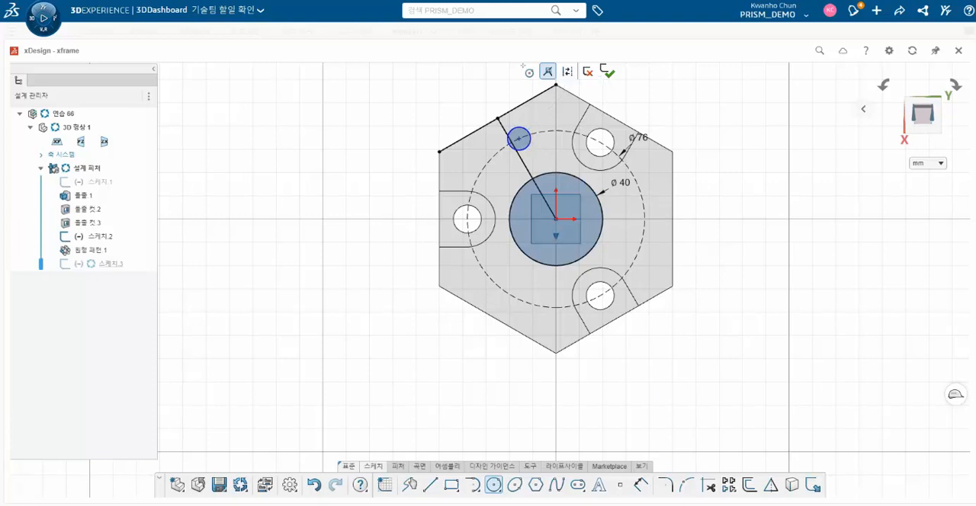
{"action": "key", "text": "Escape"}
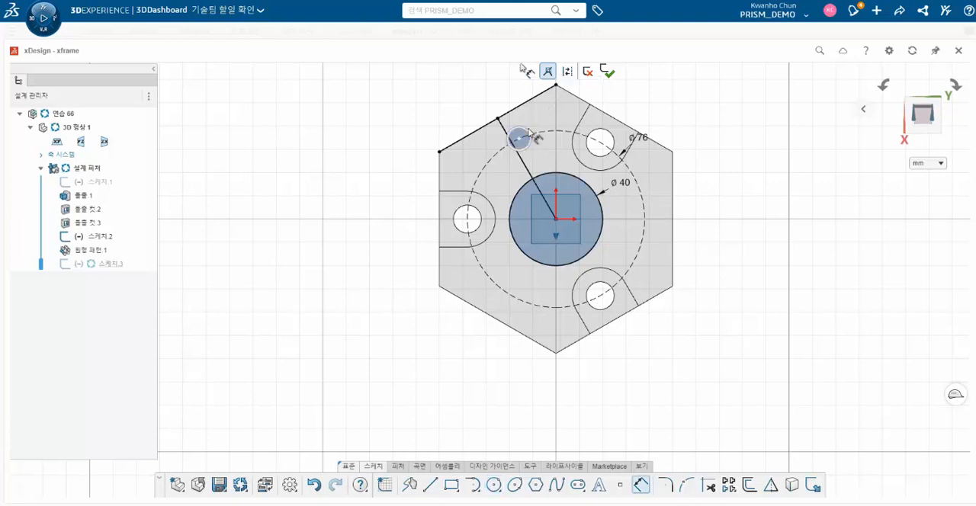
{"action": "left_click", "coordinate": [543, 114]}
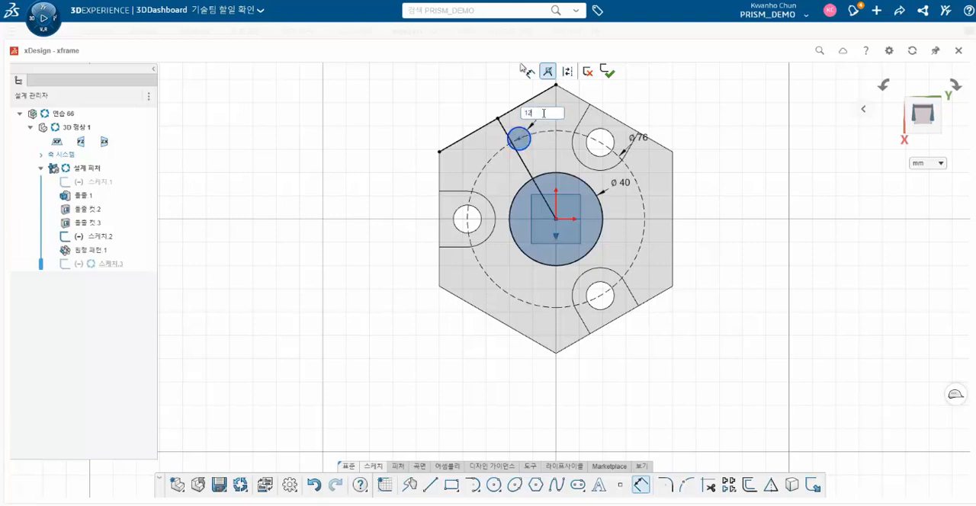
{"action": "key", "text": "Return"}
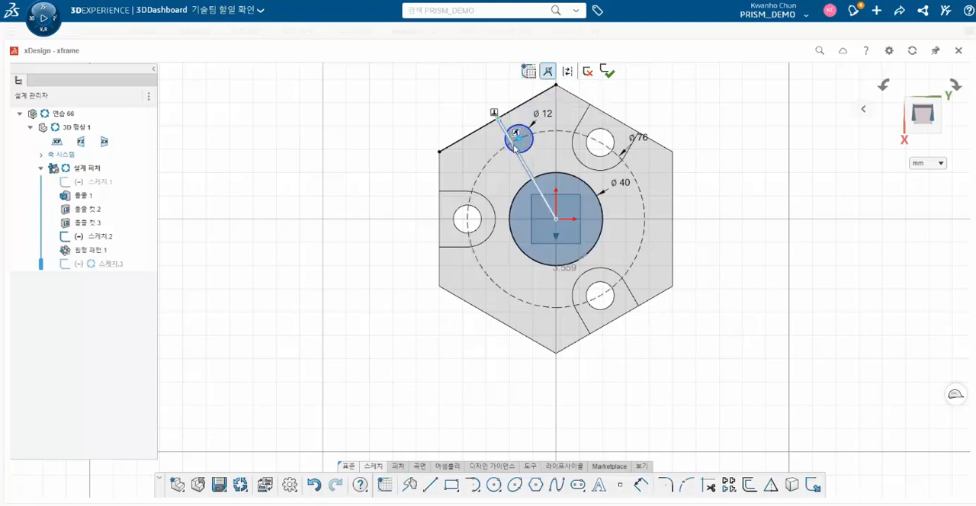
{"action": "left_click", "coordinate": [514, 146]}
{"action": "left_click", "coordinate": [541, 107]}
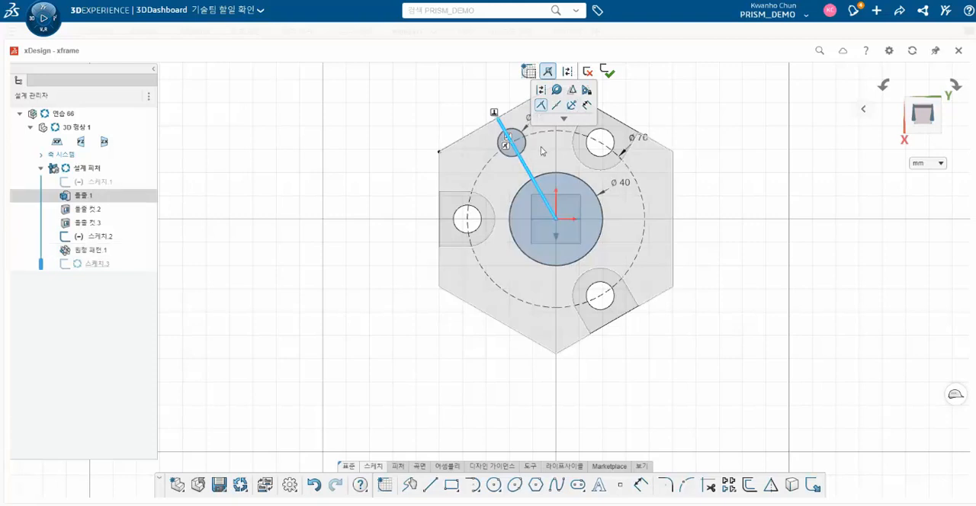
- Draw a larger circle concentric with the 12 mm sketch circle, reaching the midpoint of the projected edge
{"action": "left_click", "coordinate": [607, 436]}
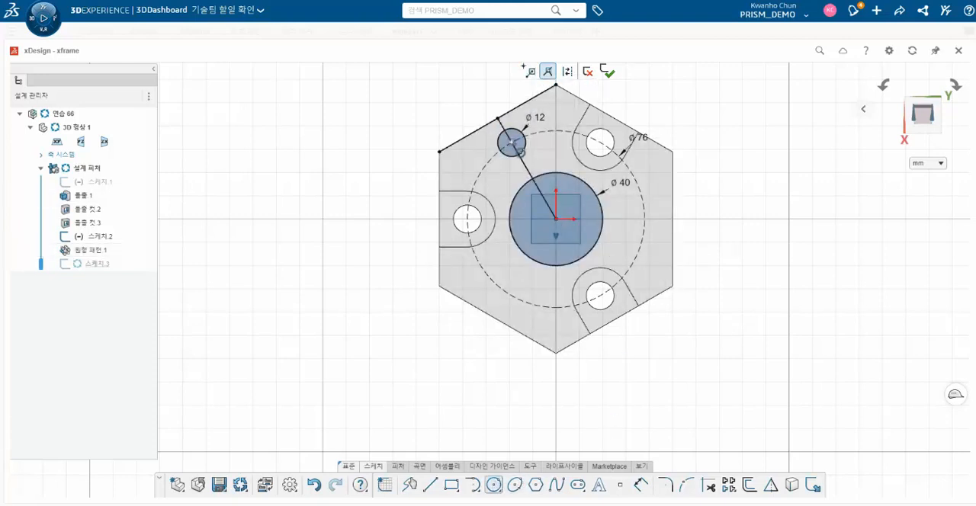
{"action": "left_click", "coordinate": [511, 142]}
{"action": "key", "text": "Escape"}
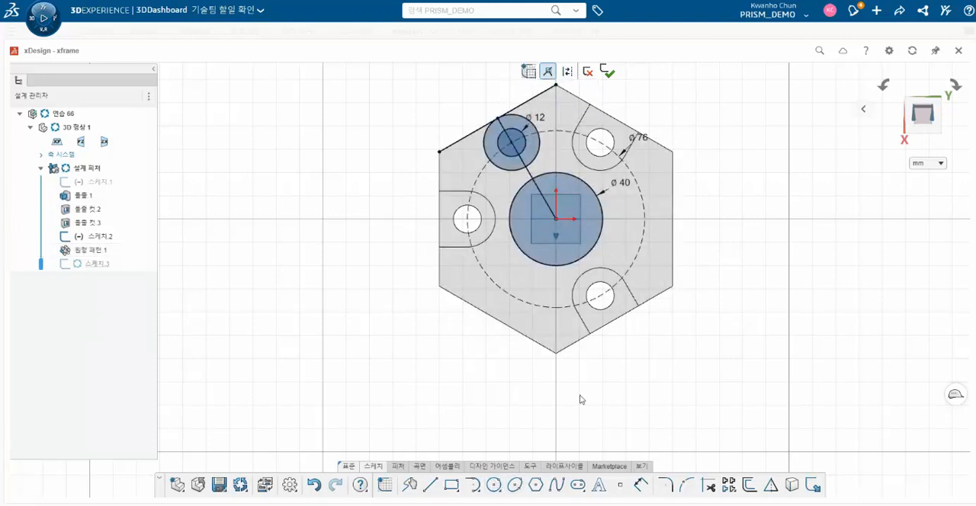
- Offset the line from the origin by 12 mm in both directions, with chain selection turned off
{"action": "left_click", "coordinate": [431, 486]}
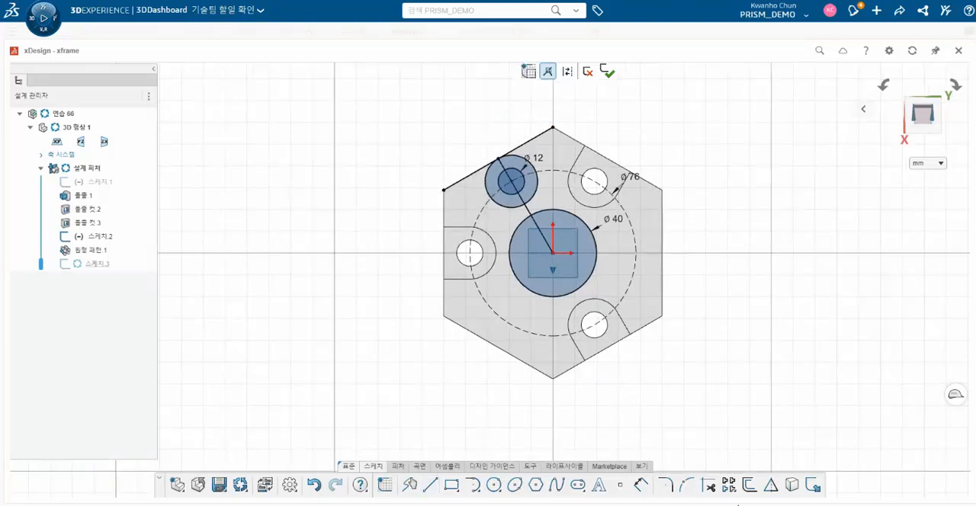
{"action": "left_click", "coordinate": [750, 486]}
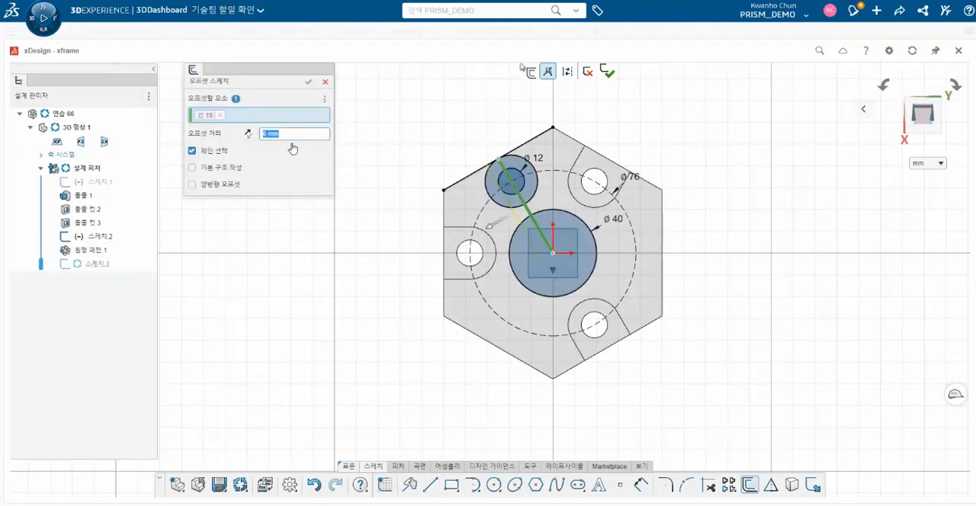
{"action": "type", "text": "12"}
{"action": "key", "text": "Return"}
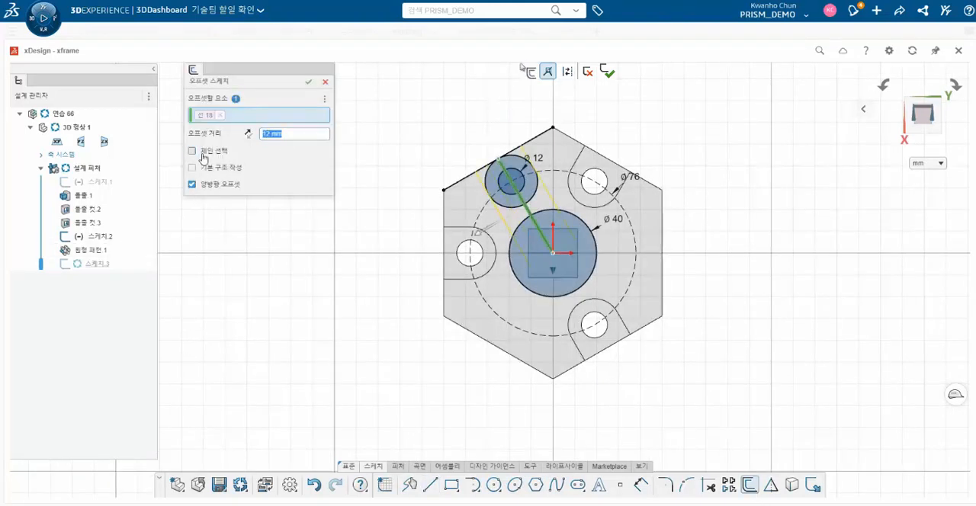
{"action": "left_click", "coordinate": [308, 82]}
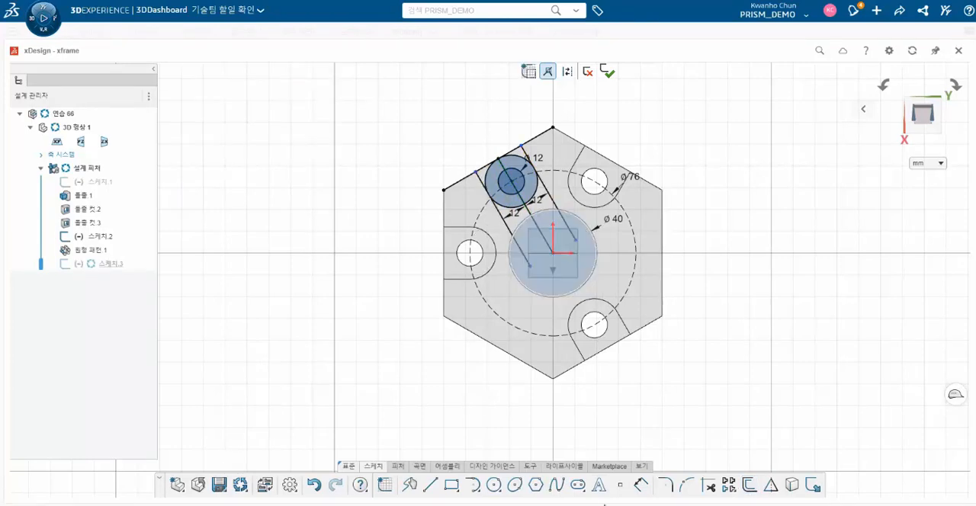
- Trim the larger concentric circle and both offset lines to leave a round-ended slot outline that stops at the 40 mm circle
{"action": "left_click", "coordinate": [706, 489]}
{"action": "scroll", "coordinate": [511, 212], "scroll_direction": "up", "scroll_amount": 3}
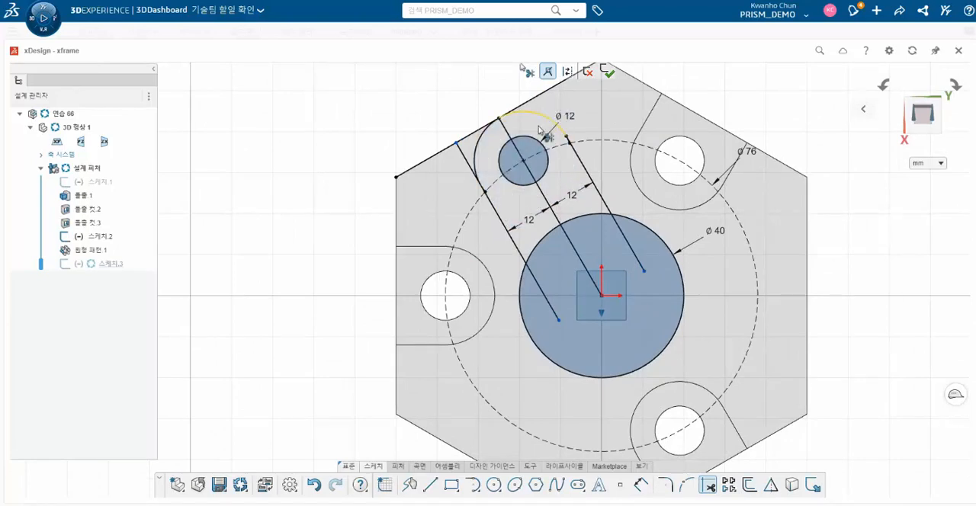
{"action": "scroll", "coordinate": [500, 190], "scroll_direction": "up", "scroll_amount": 6}
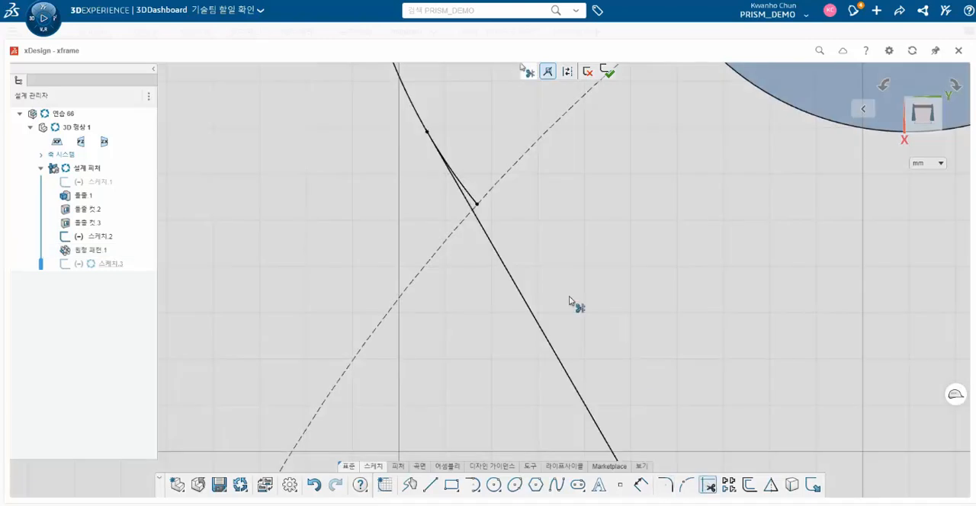
{"action": "scroll", "coordinate": [473, 204], "scroll_direction": "down", "scroll_amount": 5}
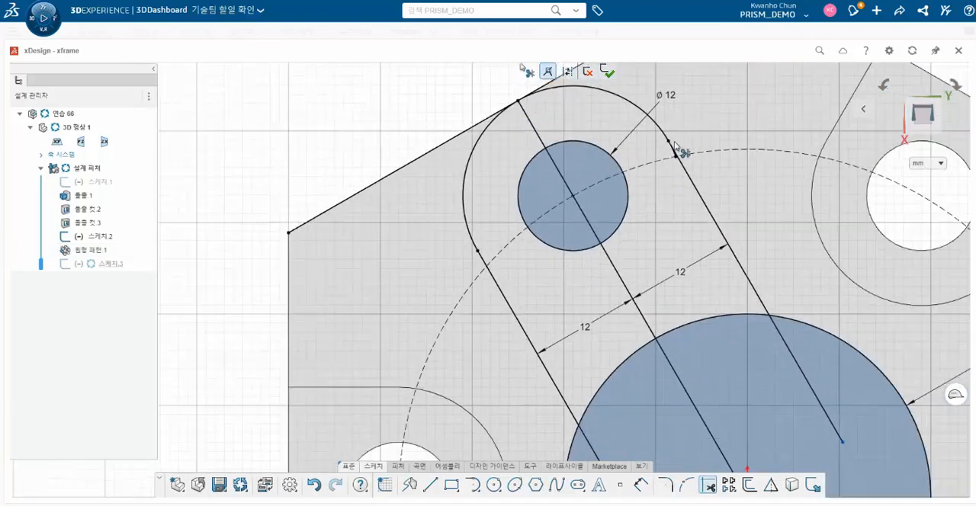
{"action": "scroll", "coordinate": [682, 148], "scroll_direction": "up", "scroll_amount": 6}
{"action": "scroll", "coordinate": [573, 221], "scroll_direction": "down", "scroll_amount": 8}
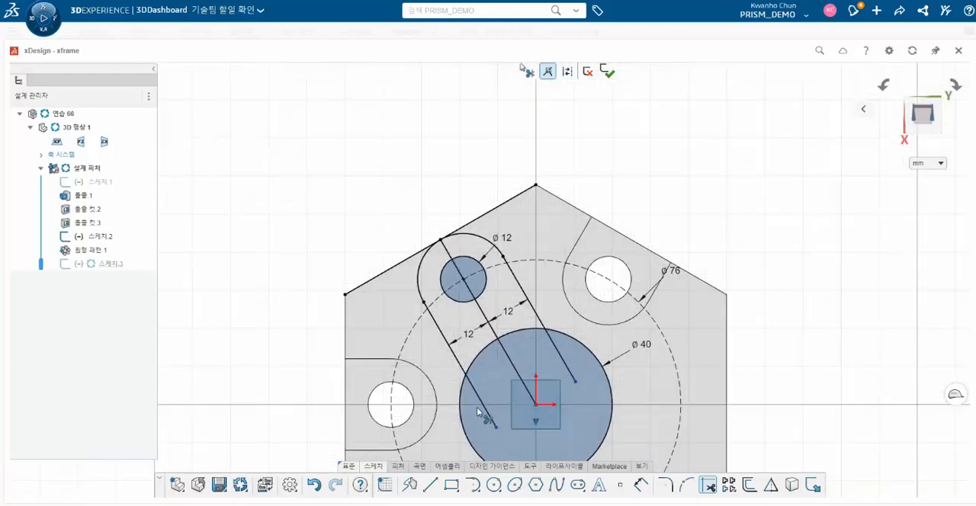
{"action": "scroll", "coordinate": [523, 339], "scroll_direction": "down", "scroll_amount": 3}
{"action": "scroll", "coordinate": [526, 351], "scroll_direction": "up", "scroll_amount": 3}
{"action": "key", "text": "Escape"}
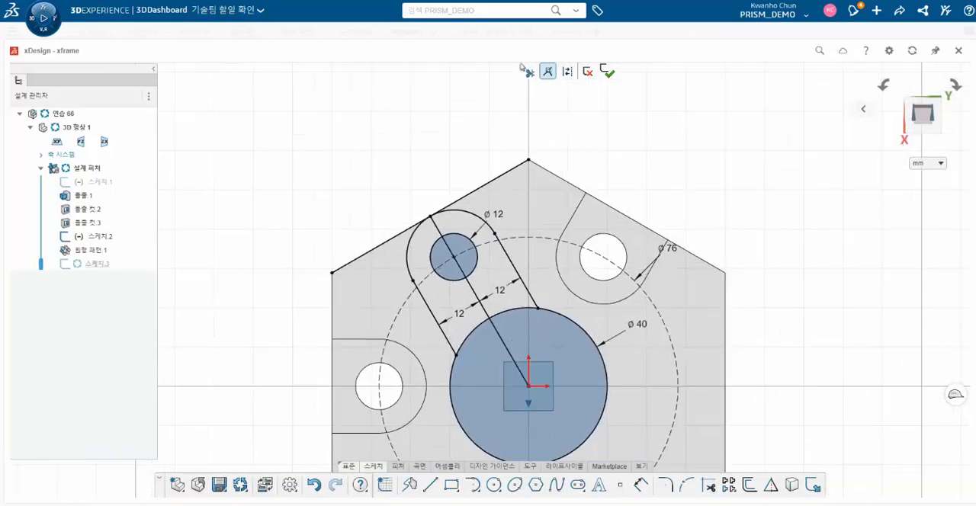
- Delete the centre line from the origin and the projected hexagon edge from the sketch
{"action": "scroll", "coordinate": [536, 361], "scroll_direction": "down", "scroll_amount": 4}
{"action": "scroll", "coordinate": [496, 346], "scroll_direction": "up", "scroll_amount": 3}
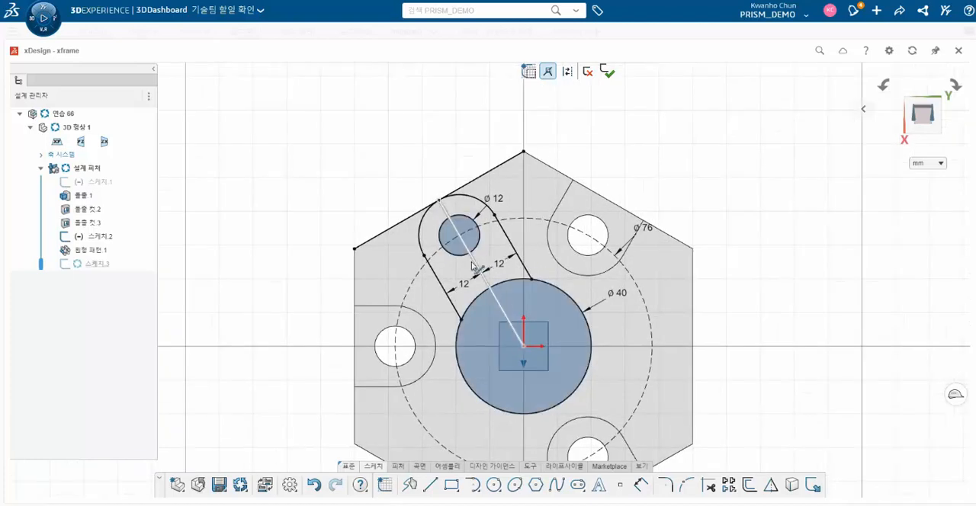
{"action": "left_click", "coordinate": [472, 262]}
{"action": "left_click", "coordinate": [476, 189]}
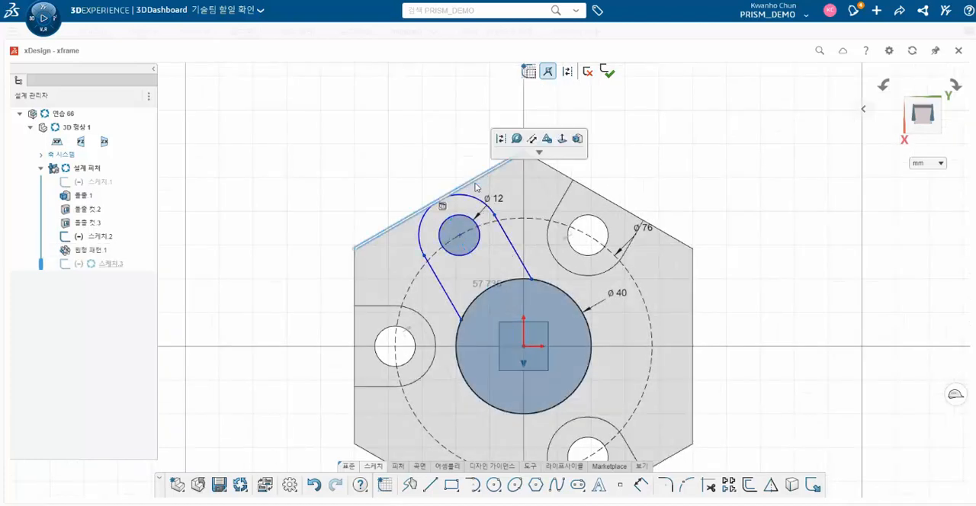
- Dimension the slot arc's centre 12 mm from the hexagon edge and the slot's two side lines 24 mm apart
{"action": "left_click", "coordinate": [641, 486]}
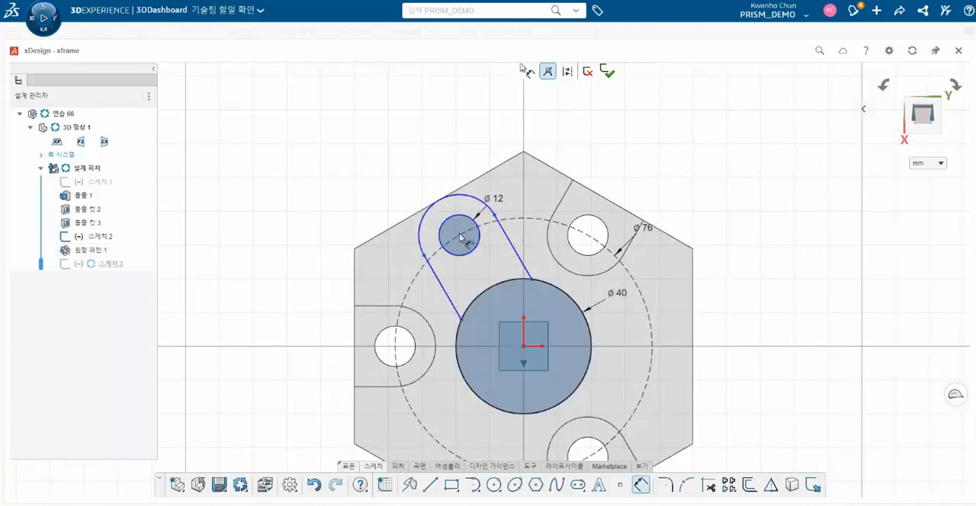
{"action": "left_click", "coordinate": [324, 284]}
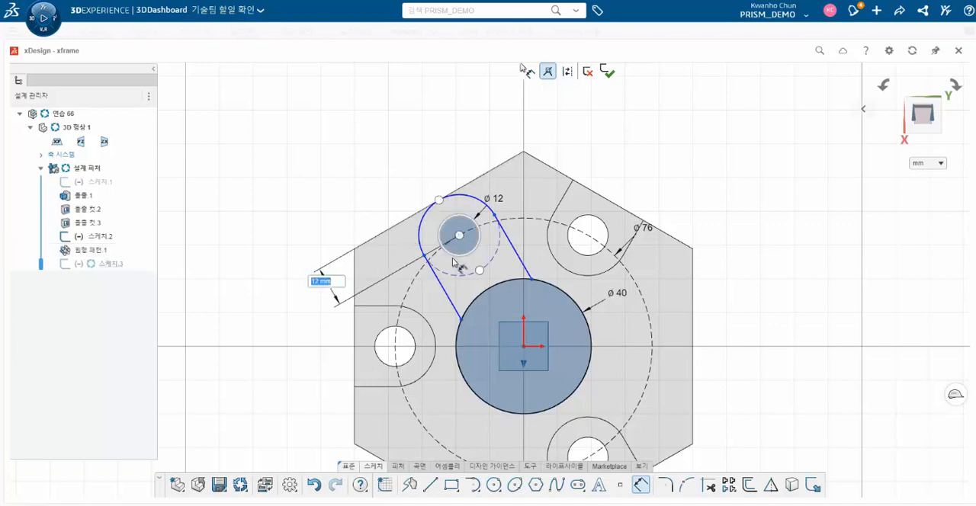
{"action": "key", "text": "Return"}
{"action": "left_click", "coordinate": [436, 277]}
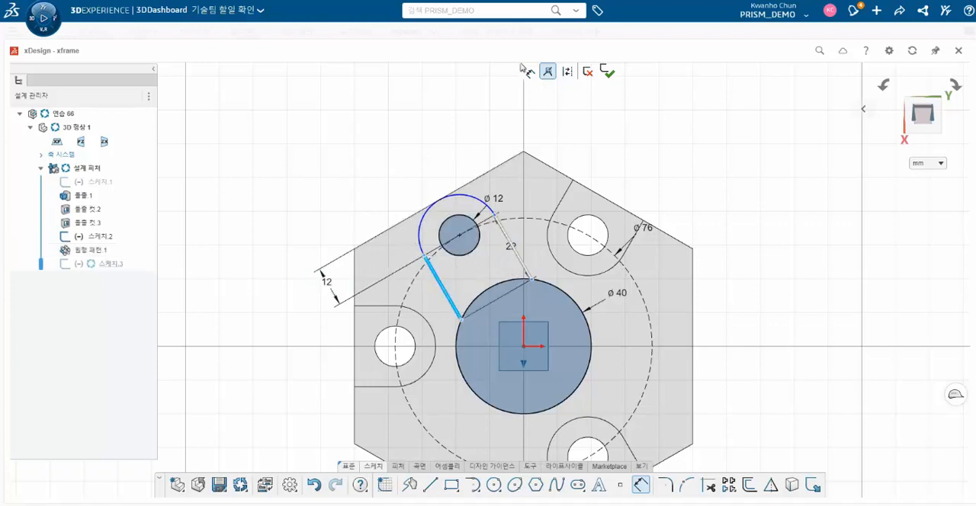
{"action": "left_click", "coordinate": [513, 249]}
{"action": "left_click", "coordinate": [486, 269]}
{"action": "key", "text": "Return"}
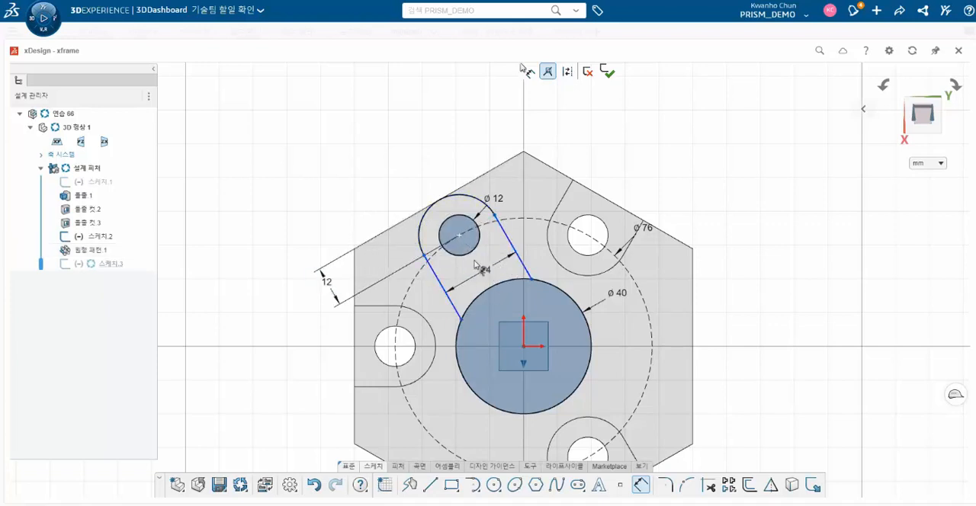
- Add a reference dimension between the slot arc's centre and the origin
{"action": "left_click", "coordinate": [523, 348]}
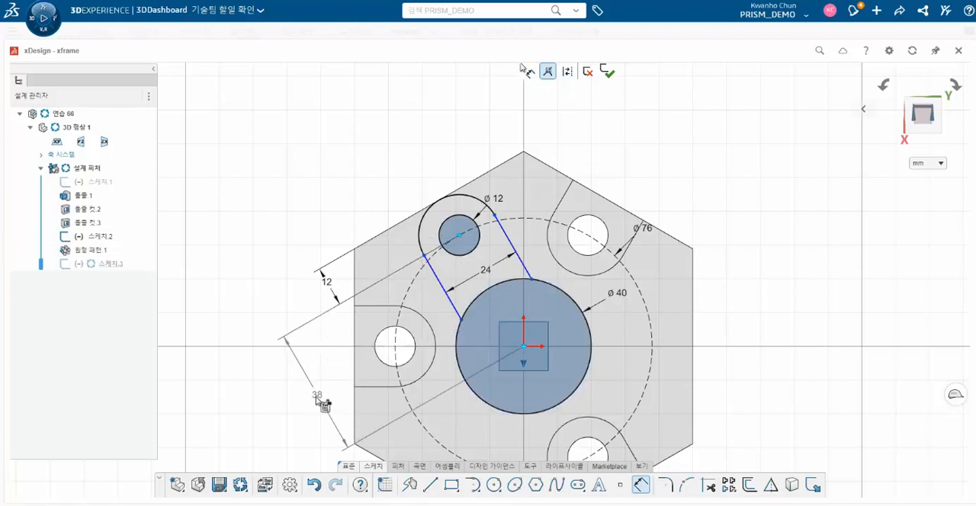
{"action": "left_click", "coordinate": [311, 403]}
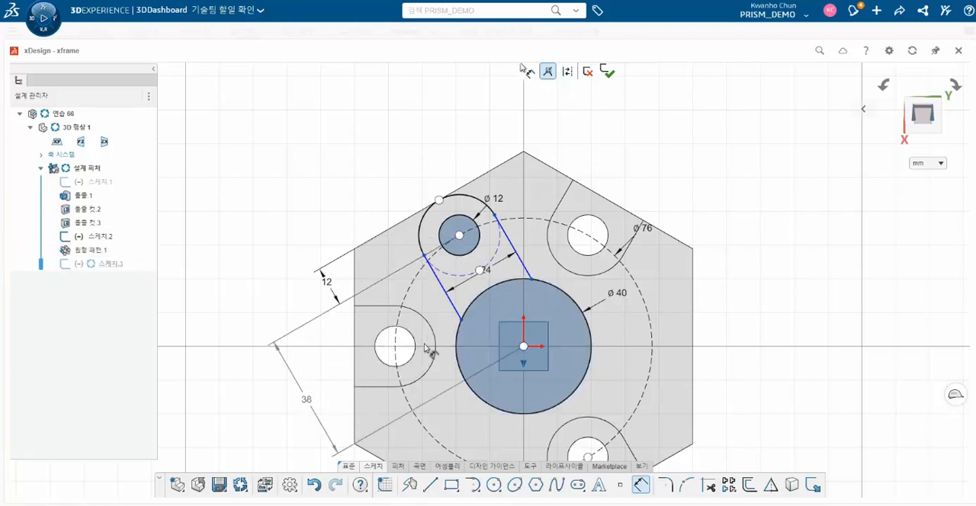
{"action": "key", "text": "Escape"}
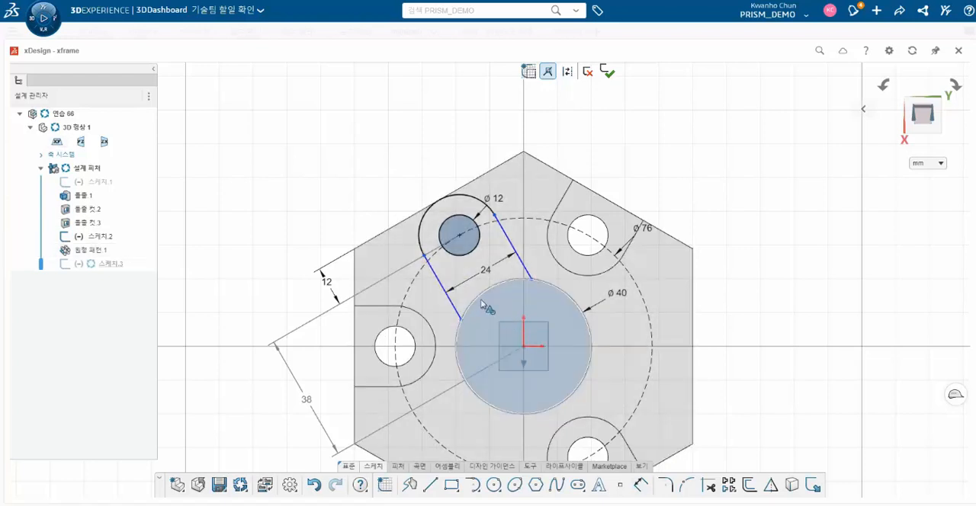
- Make the slot's two side lines parallel to each other
{"action": "left_click", "coordinate": [451, 299]}
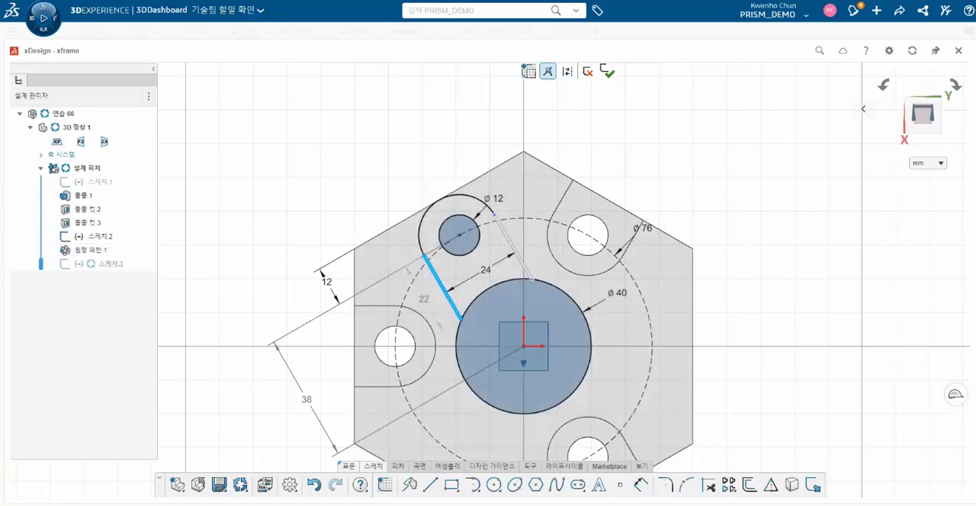
{"action": "left_click", "coordinate": [513, 248], "text": "ctrl"}
{"action": "left_click", "coordinate": [595, 201]}
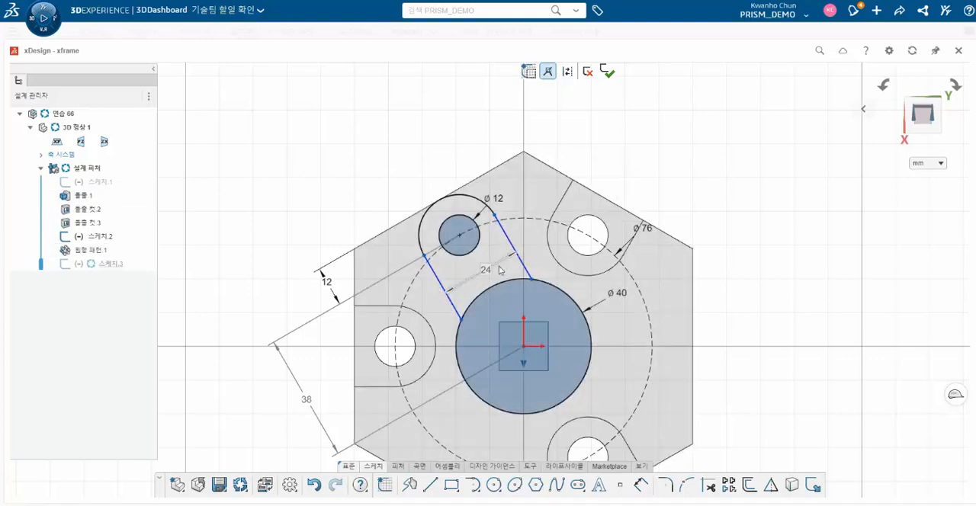
- Make each of the slot's side lines tangent to its rounded end arc
{"action": "left_click", "coordinate": [430, 264]}
{"action": "left_click", "coordinate": [421, 229], "text": "ctrl"}
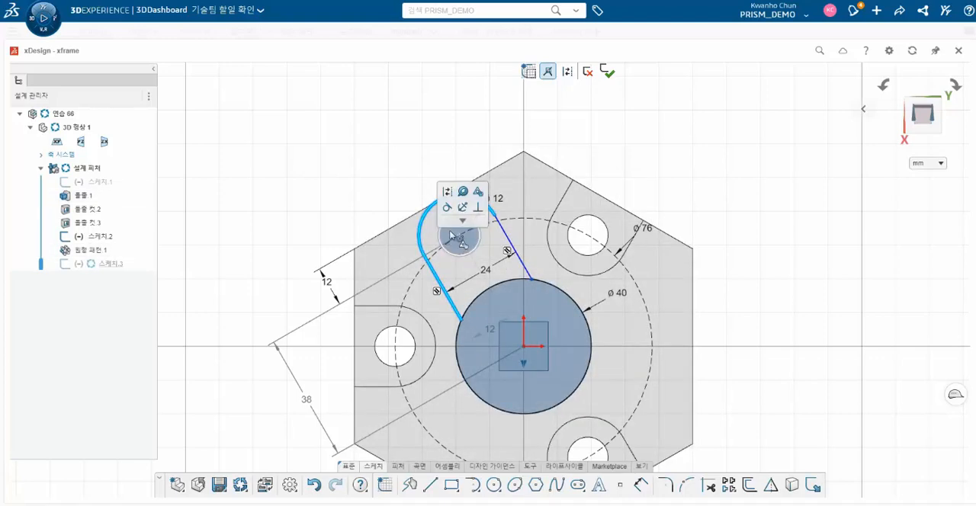
{"action": "left_click", "coordinate": [449, 211]}
{"action": "left_click", "coordinate": [508, 237]}
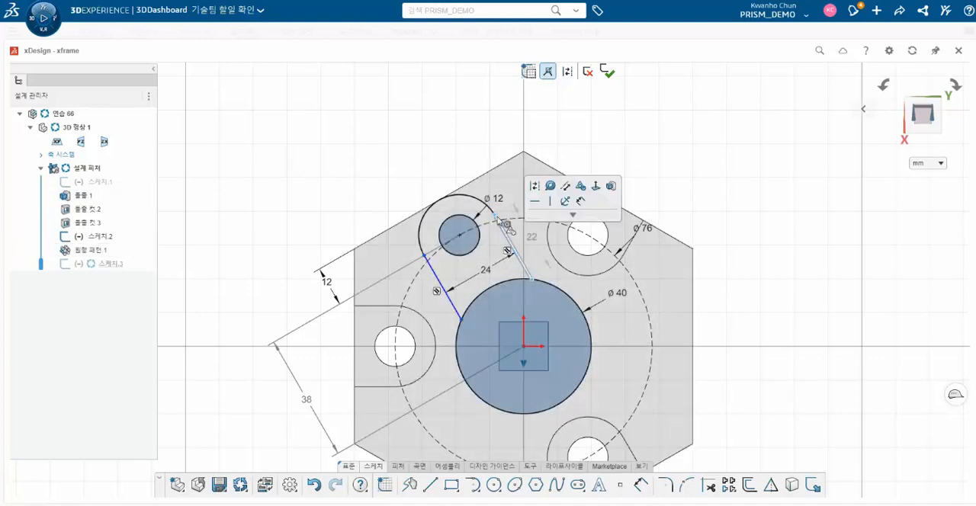
{"action": "left_click", "coordinate": [482, 201], "text": "ctrl"}
{"action": "left_click", "coordinate": [507, 162]}
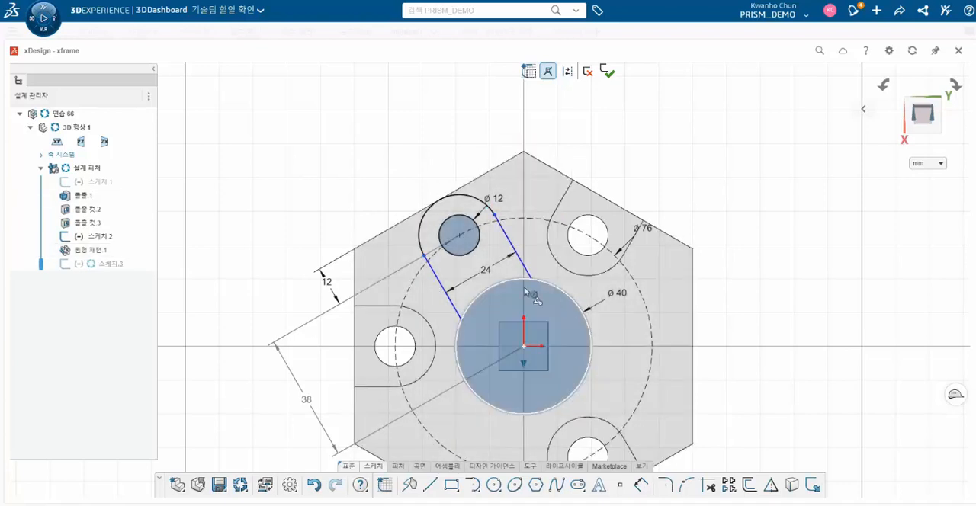
- Pattern the slot's side lines, end arc and 12 mm circle circularly about the origin, with three instances over 360 degrees
{"action": "left_click", "coordinate": [732, 492]}
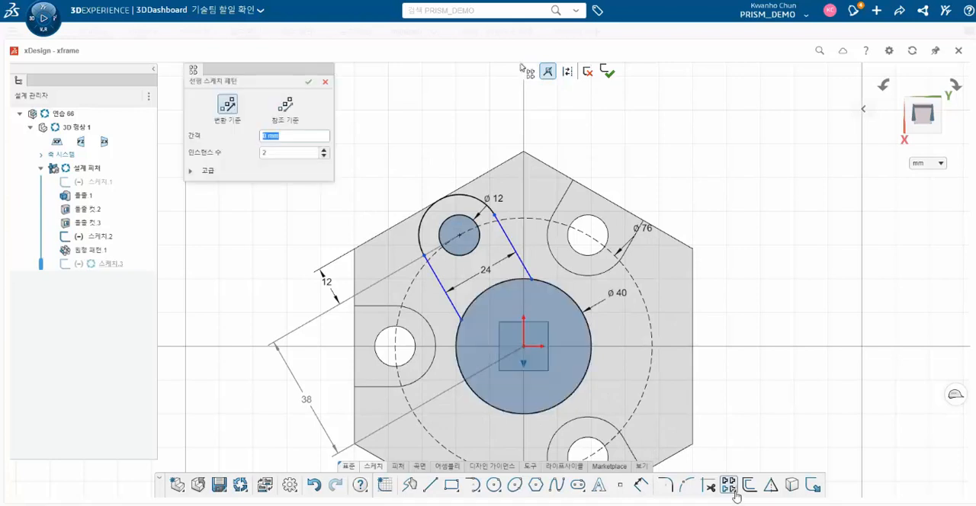
{"action": "left_click", "coordinate": [325, 82]}
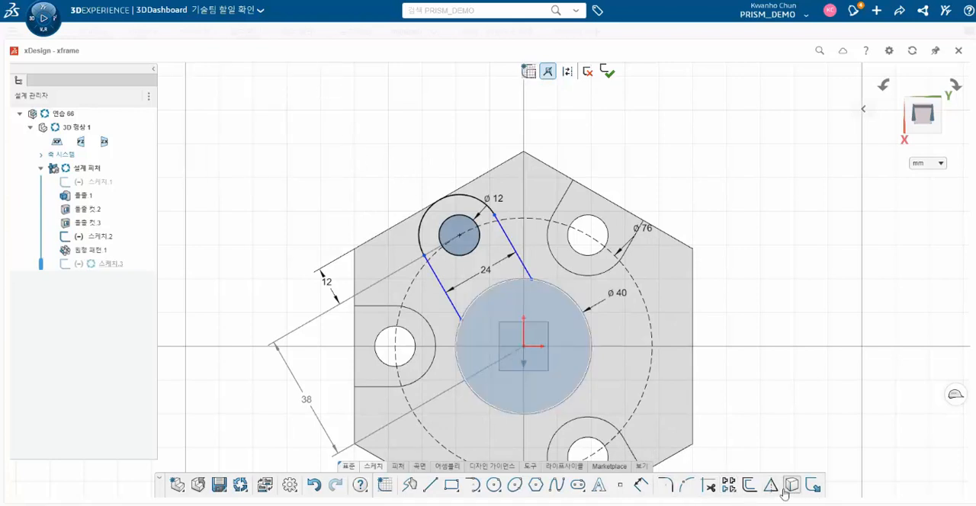
{"action": "left_click", "coordinate": [734, 495]}
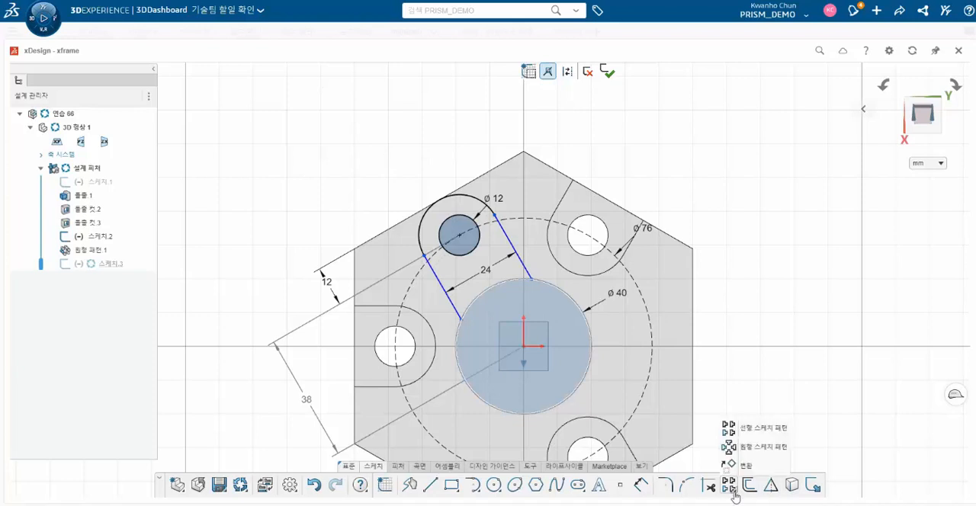
{"action": "left_click", "coordinate": [745, 448]}
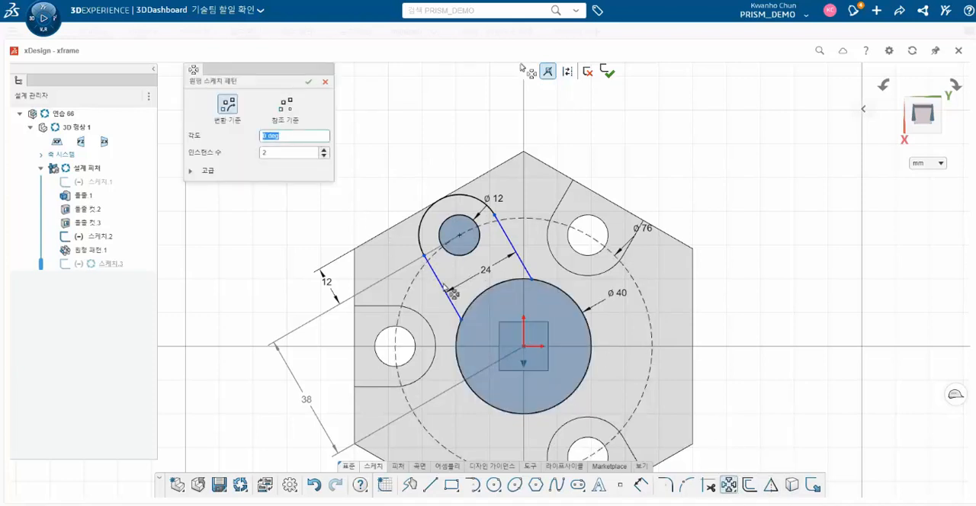
{"action": "left_click", "coordinate": [192, 171]}
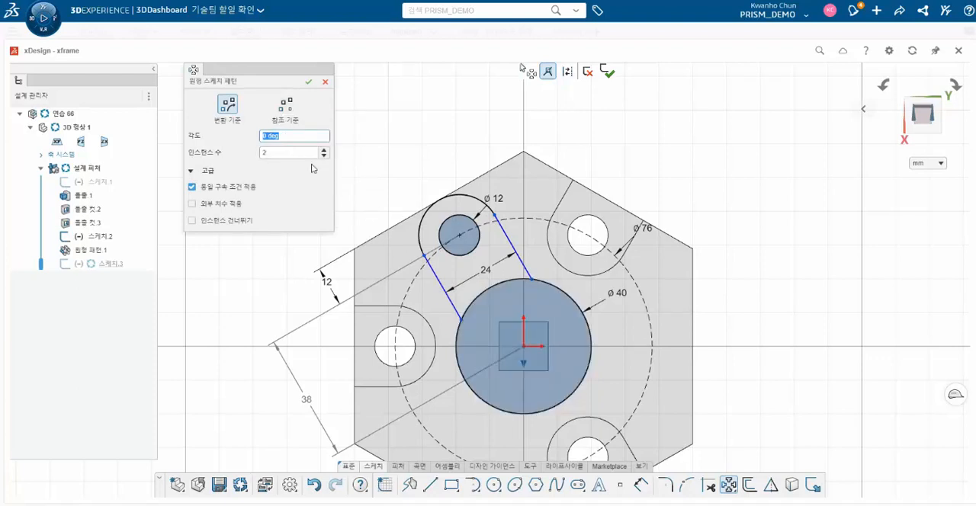
{"action": "left_click", "coordinate": [532, 352]}
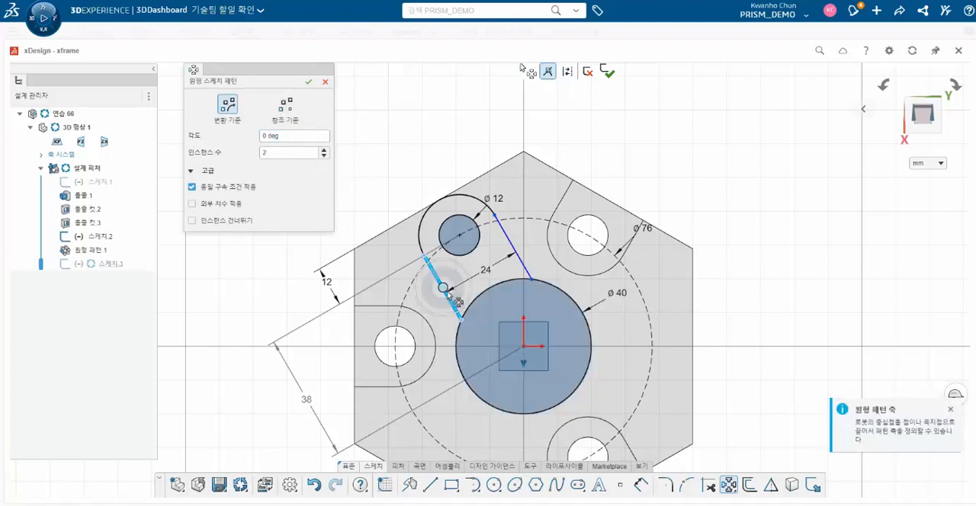
{"action": "left_click", "coordinate": [420, 234]}
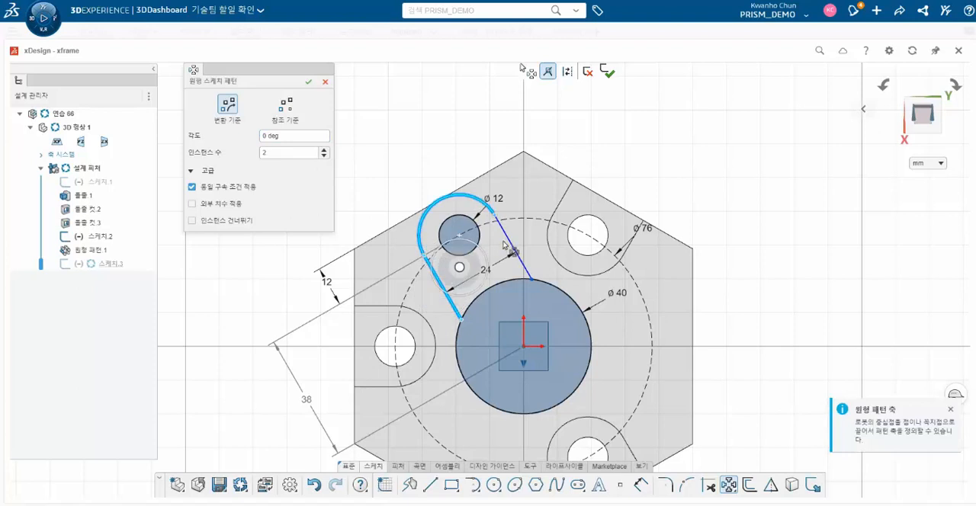
{"action": "left_click", "coordinate": [508, 240]}
{"action": "left_click", "coordinate": [459, 235]}
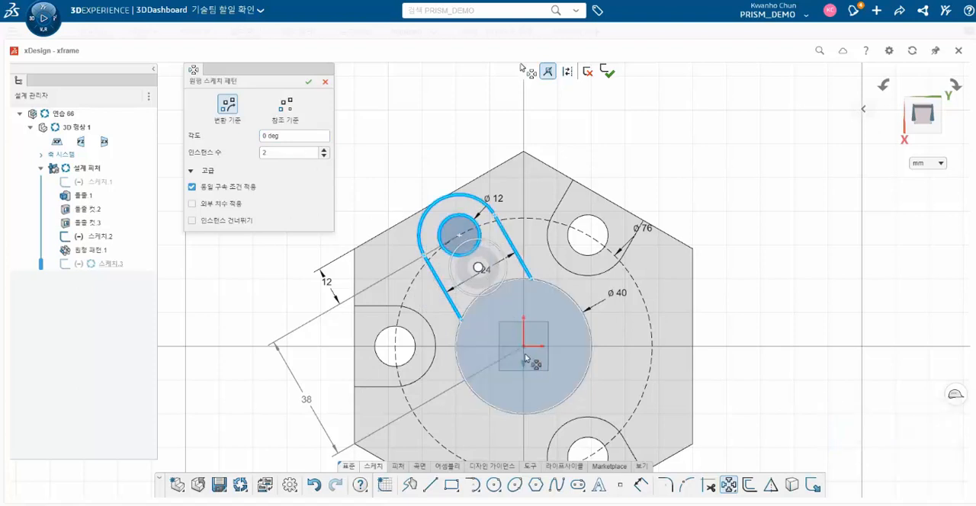
{"action": "left_click", "coordinate": [285, 105]}
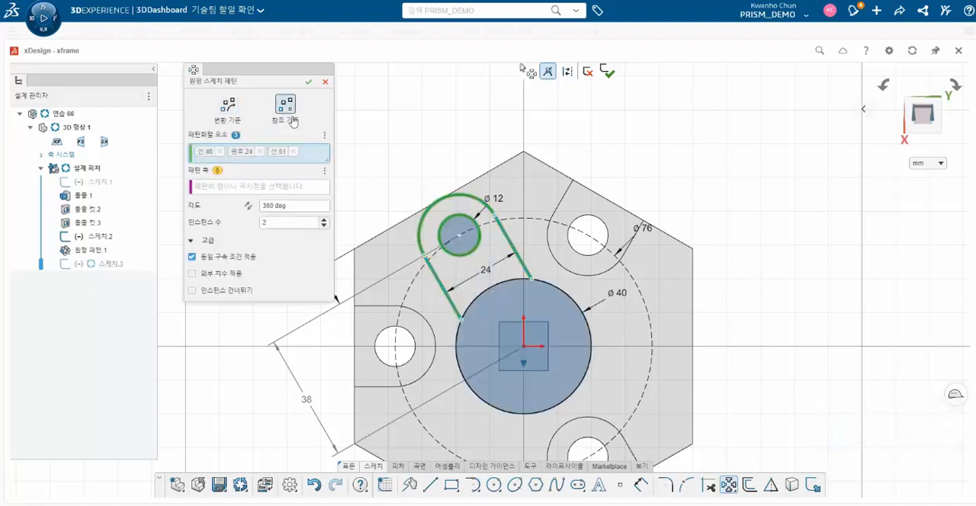
{"action": "left_click", "coordinate": [590, 346]}
{"action": "left_click", "coordinate": [589, 347]}
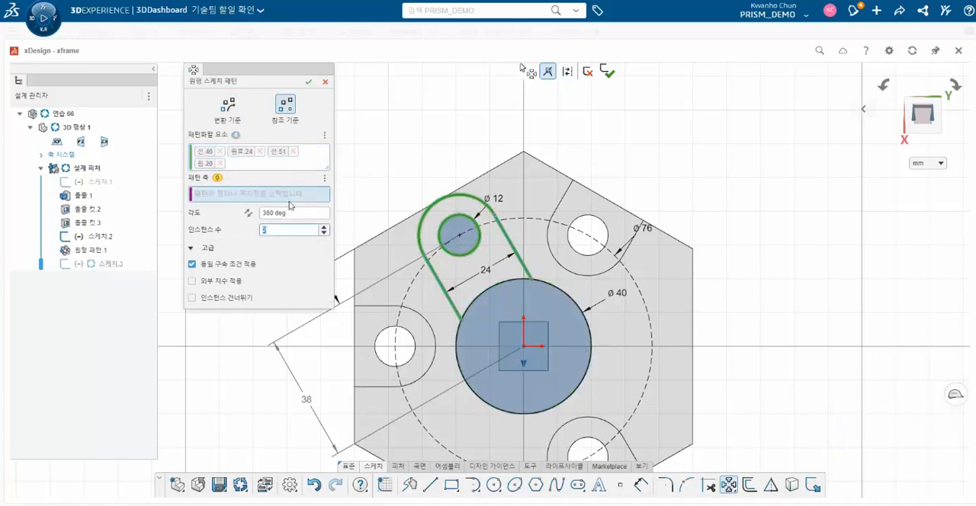
{"action": "left_click", "coordinate": [525, 348]}
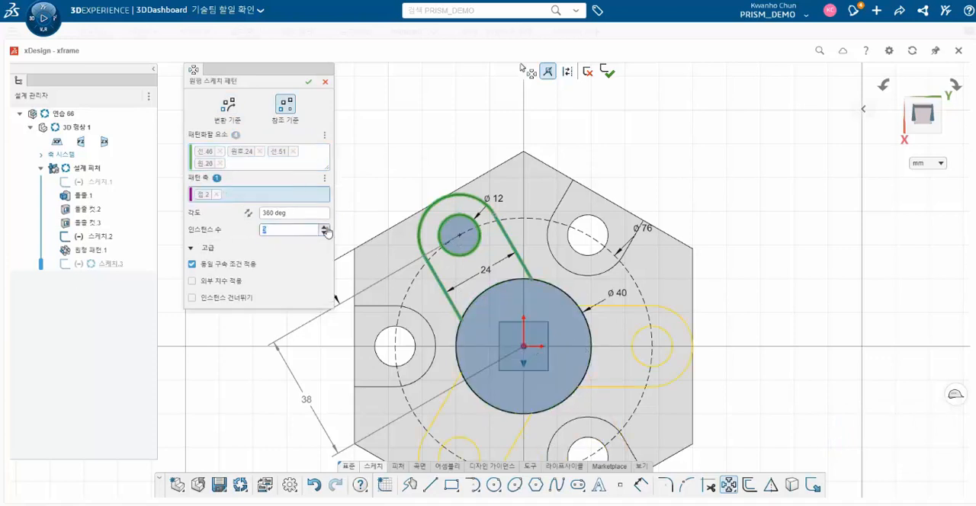
{"action": "left_click", "coordinate": [308, 81]}
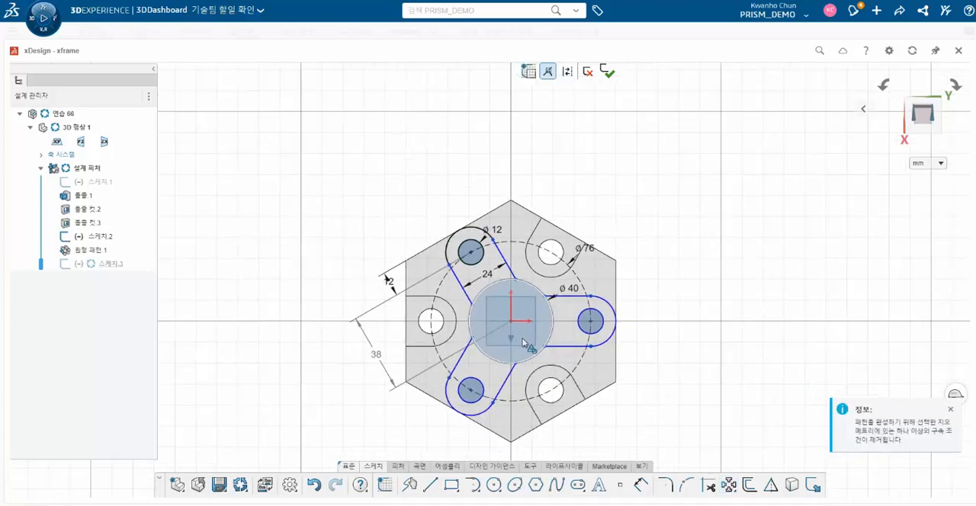
- Delete the 38 mm reference dimension and trim away the 40 mm circle's segments that cross the three slot arms
{"action": "scroll", "coordinate": [515, 353], "scroll_direction": "up", "scroll_amount": 3}
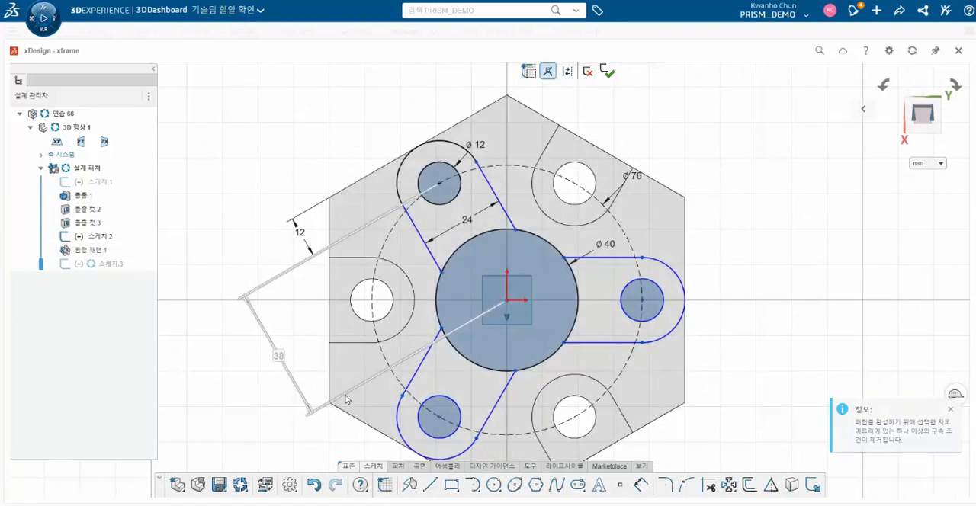
{"action": "left_click", "coordinate": [707, 485]}
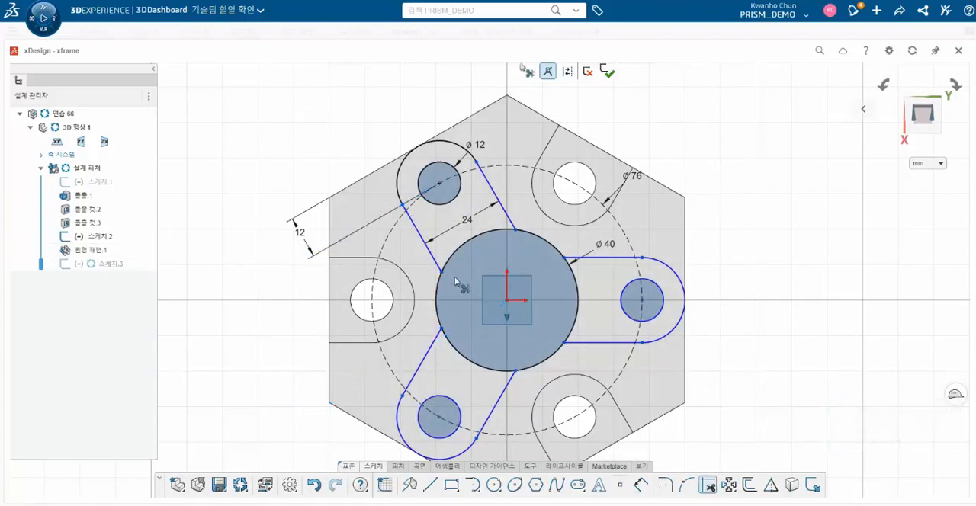
{"action": "mouse_move", "coordinate": [454, 281]}
{"action": "left_mouse_down"}
{"action": "mouse_move", "coordinate": [457, 259]}
{"action": "mouse_move", "coordinate": [593, 293]}
{"action": "left_mouse_up"}
{"action": "left_click_drag", "start_coordinate": [496, 351], "coordinate": [490, 375]}
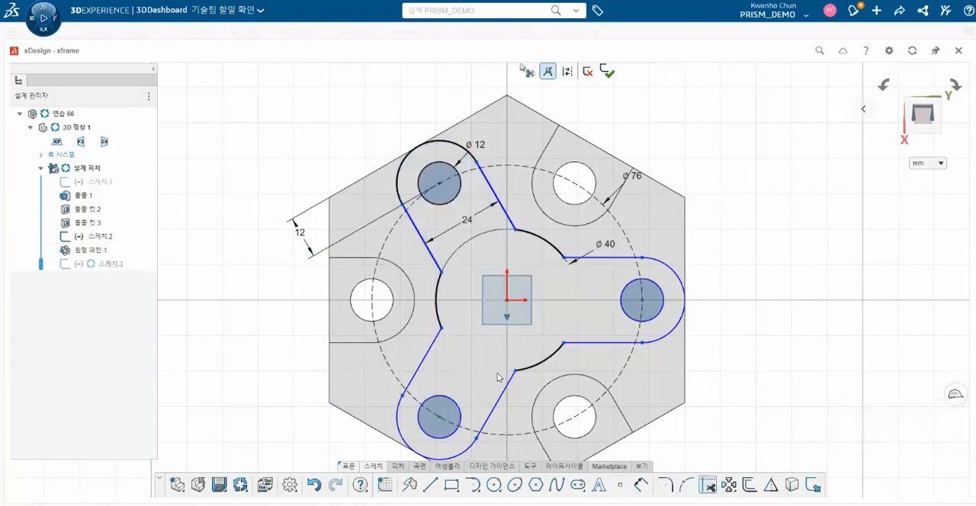
{"action": "scroll", "coordinate": [560, 338], "scroll_direction": "down", "scroll_amount": 2}
{"action": "scroll", "coordinate": [521, 323], "scroll_direction": "up", "scroll_amount": 2}
{"action": "key", "text": "Escape"}
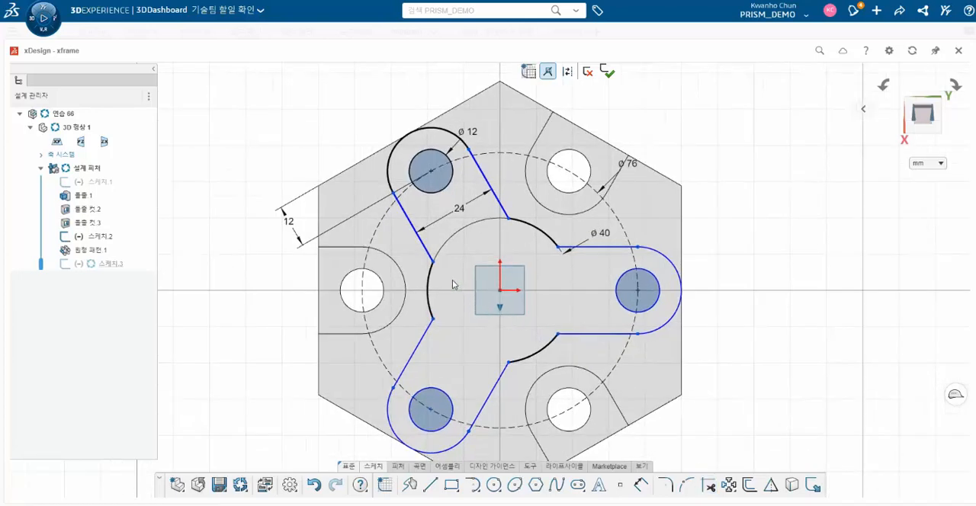
{"action": "left_click", "coordinate": [430, 264]}
{"action": "left_click", "coordinate": [462, 214]}
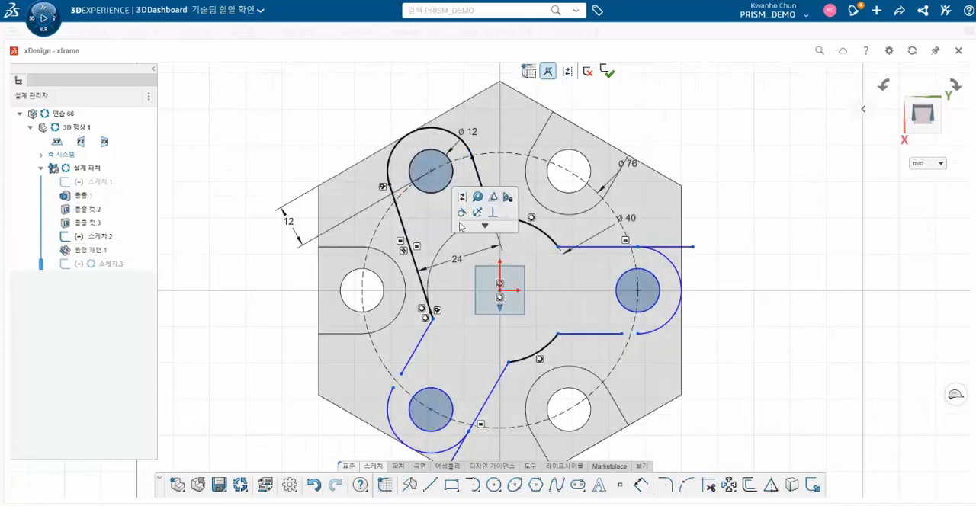
{"action": "key", "text": "ctrl+z"}
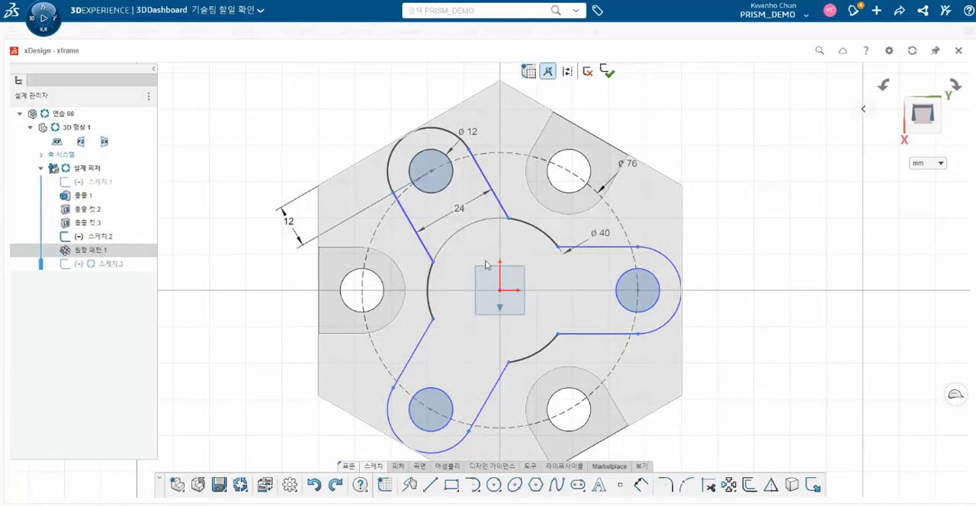
{"action": "scroll", "coordinate": [486, 264], "scroll_direction": "down", "scroll_amount": 1}
{"action": "scroll", "coordinate": [486, 264], "scroll_direction": "up", "scroll_amount": 1}
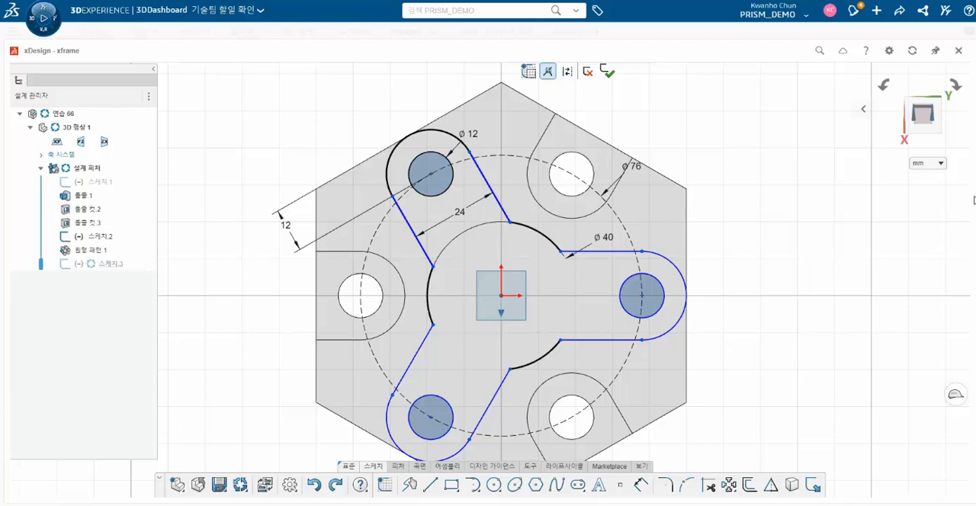
- Finish the three-arm sketch and extrude its profile upward 30 mm as added solid material
{"action": "left_click", "coordinate": [613, 77]}
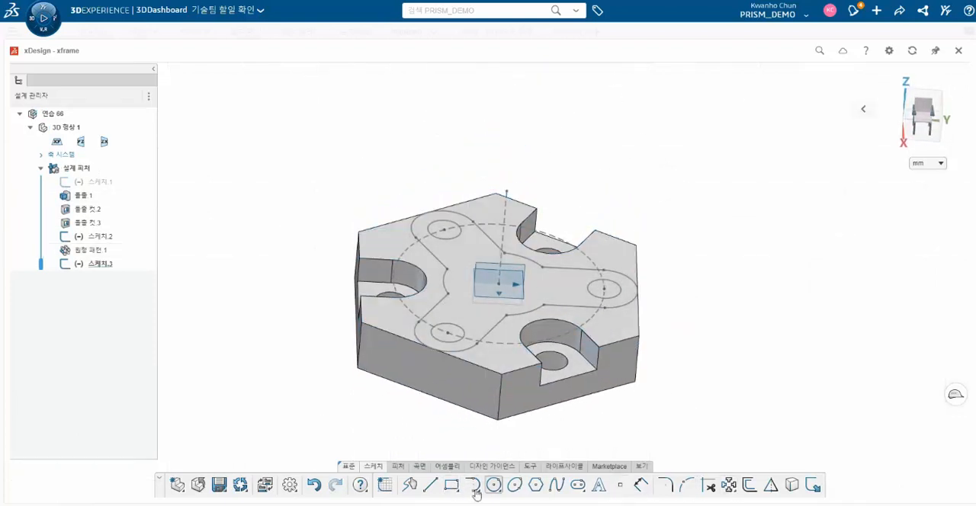
{"action": "left_click", "coordinate": [398, 466]}
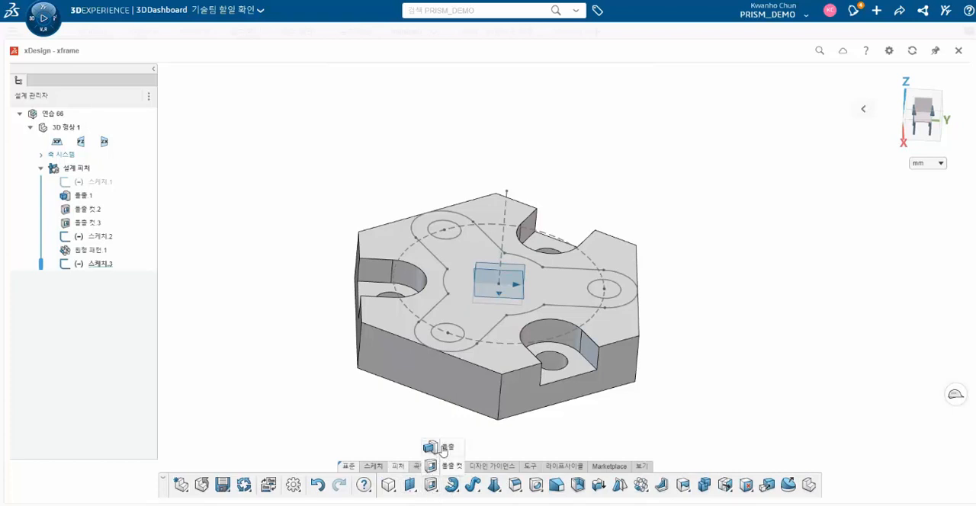
{"action": "left_click", "coordinate": [431, 485]}
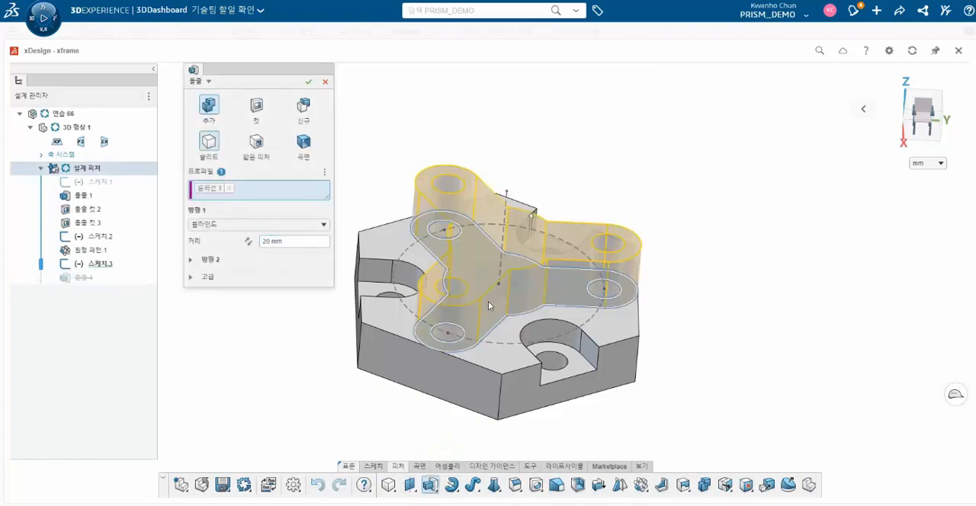
{"action": "left_click", "coordinate": [484, 303]}
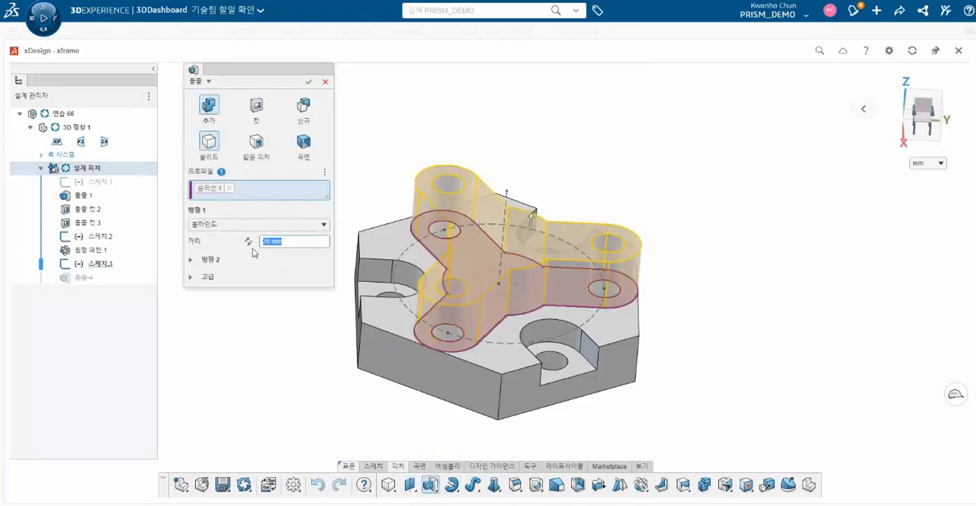
{"action": "key", "text": "Return"}
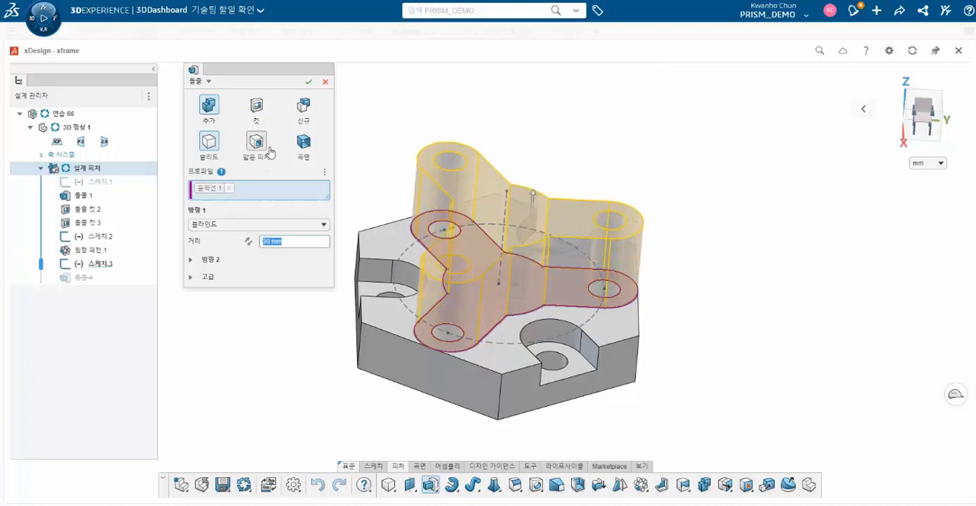
{"action": "left_click", "coordinate": [308, 84]}
- Start a new sketch on the YZ plane
{"action": "middle_click_drag", "start_coordinate": [497, 280], "coordinate": [502, 259]}
{"action": "left_click", "coordinate": [125, 196]}
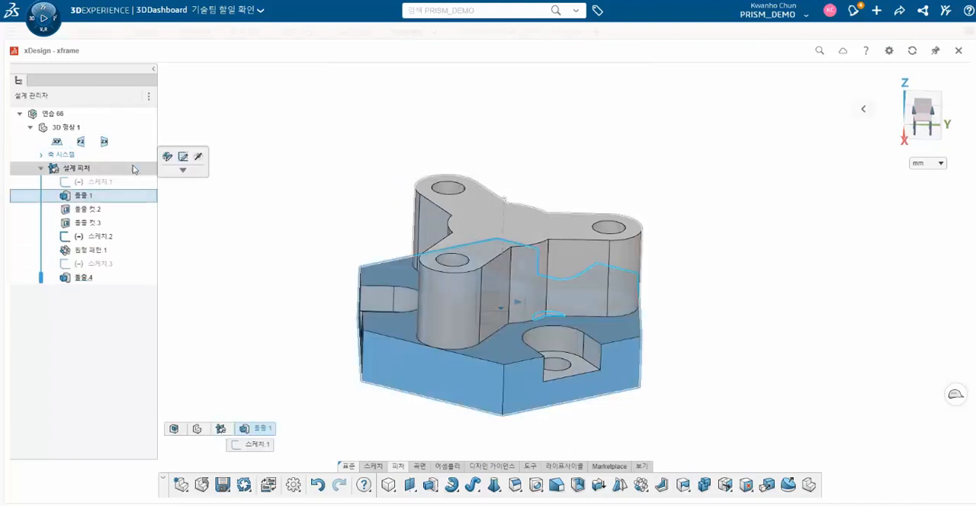
{"action": "left_click", "coordinate": [105, 141]}
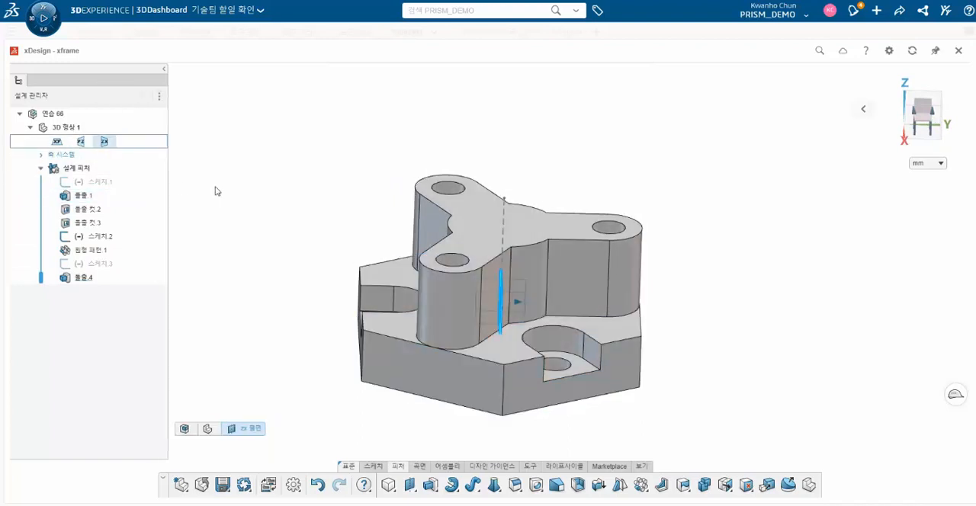
{"action": "middle_click_drag", "start_coordinate": [284, 288], "coordinate": [273, 324]}
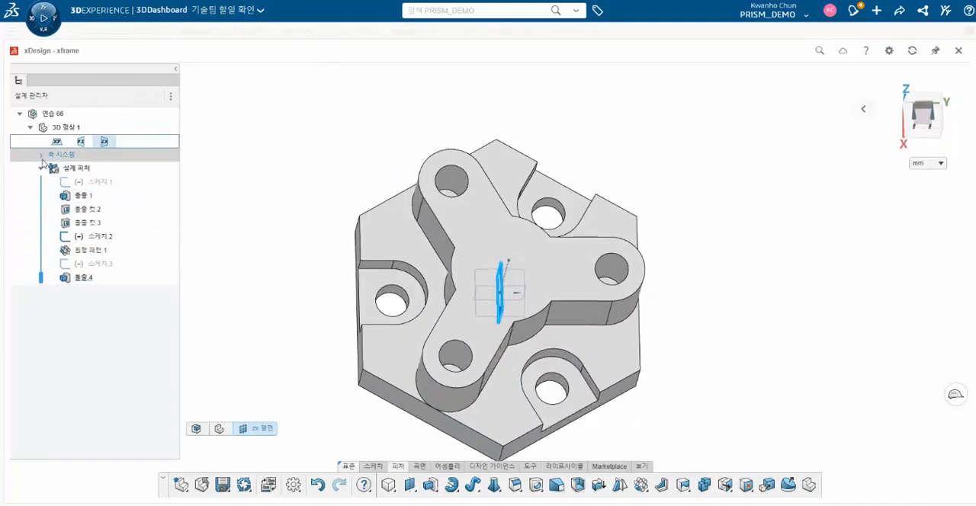
{"action": "left_click", "coordinate": [81, 142]}
{"action": "left_click", "coordinate": [105, 95]}
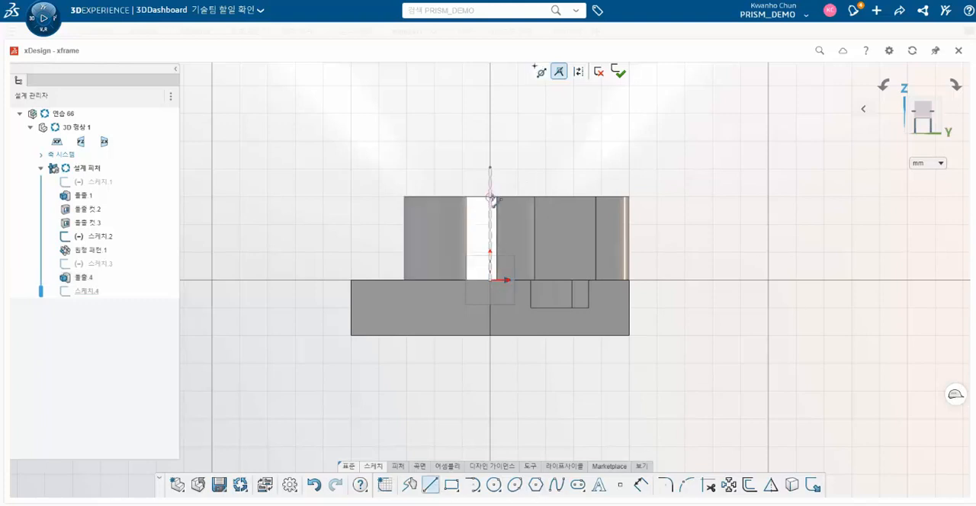
{"action": "key", "text": "Escape"}
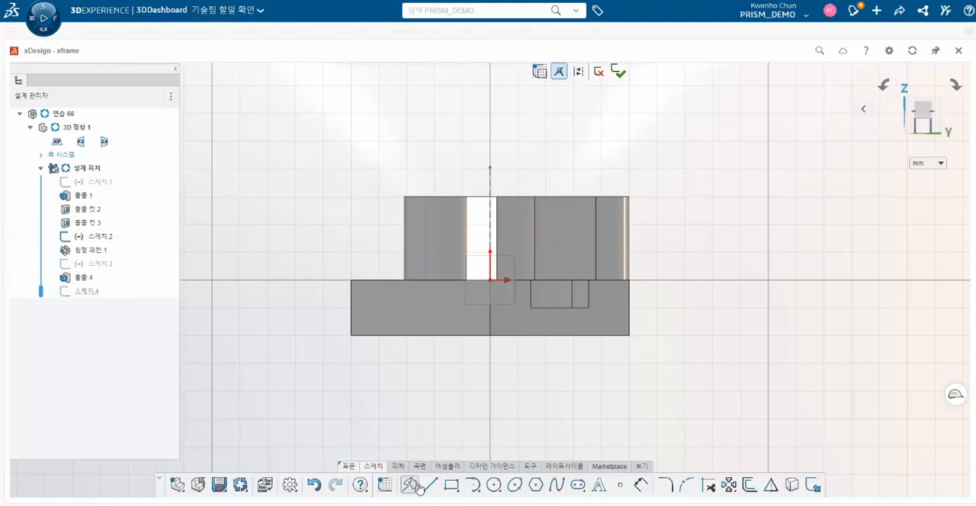
- Sketch a horizontal line about 31 mm long above the arms, starting on the vertical centre axis
{"action": "left_click", "coordinate": [430, 485]}
{"action": "left_click", "coordinate": [489, 184]}
{"action": "left_click", "coordinate": [575, 184]}
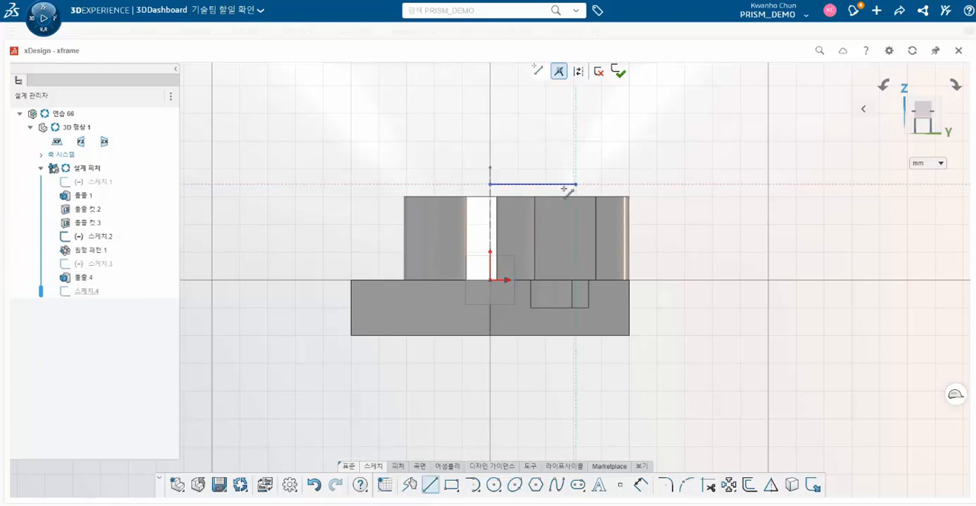
{"action": "key", "text": "Escape"}
- Make the line collinear with the arms' upper edge and set its length to 25 mm
{"action": "left_click", "coordinate": [525, 197], "text": "ctrl"}
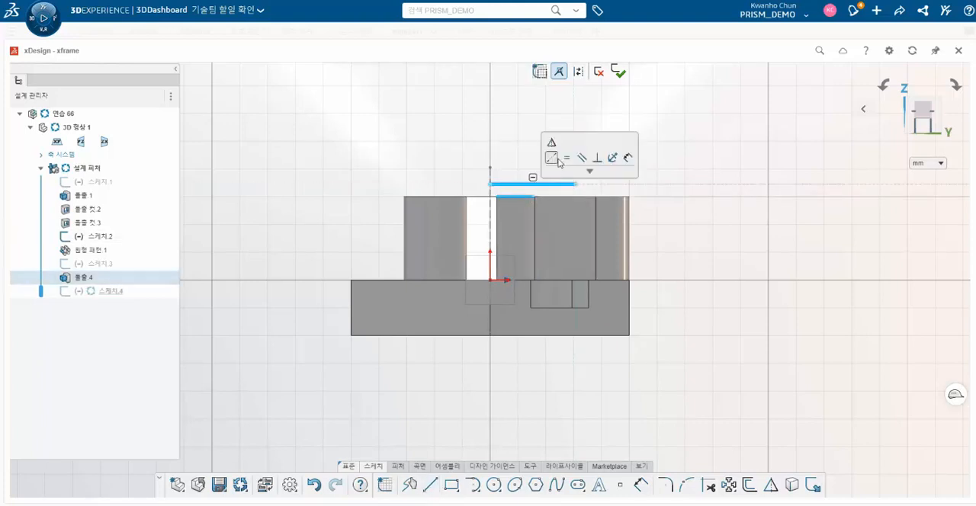
{"action": "left_click", "coordinate": [555, 158]}
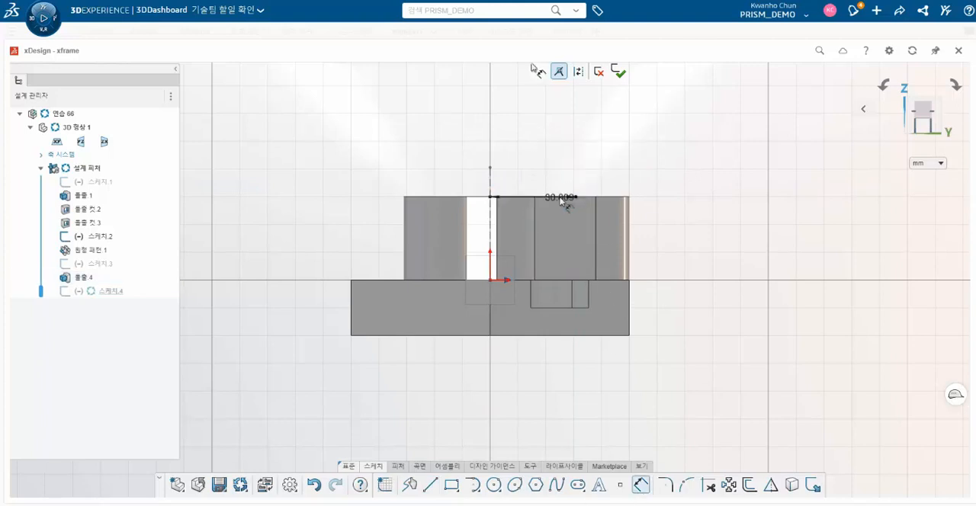
{"action": "left_click", "coordinate": [564, 197]}
{"action": "left_click", "coordinate": [553, 149]}
{"action": "key", "text": "Return"}
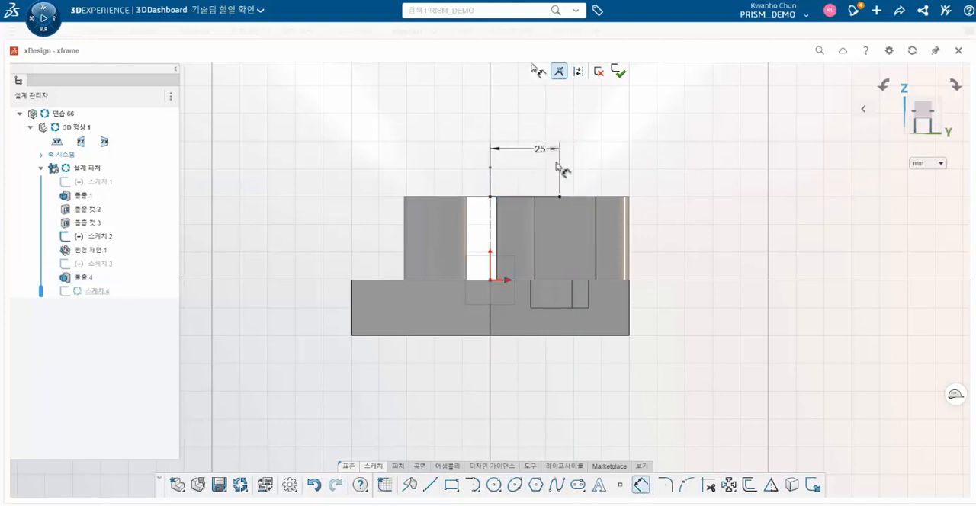
- From the outer end of the 25 mm line, draw a horizontal line outward and a downward-sloping line about 39 mm long
{"action": "key", "text": "l"}
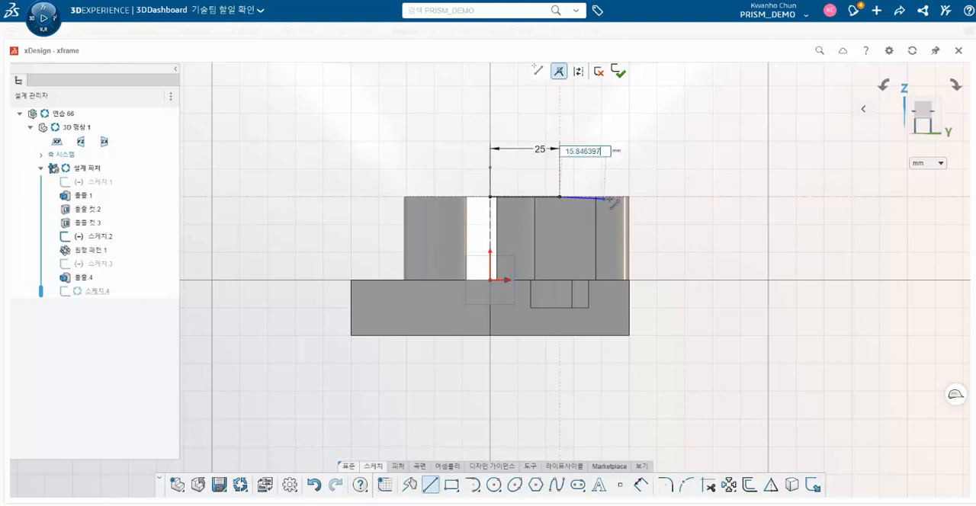
{"action": "left_click", "coordinate": [562, 197]}
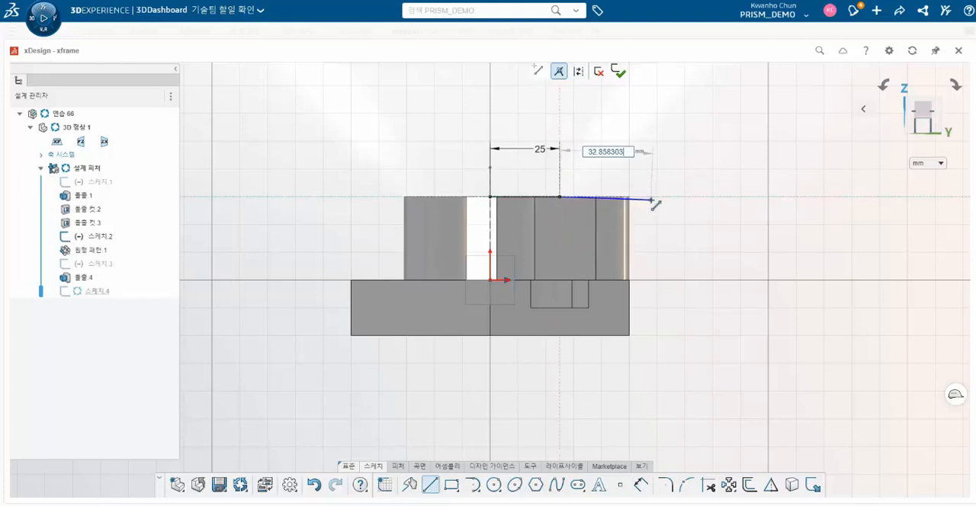
{"action": "double_click", "coordinate": [658, 197]}
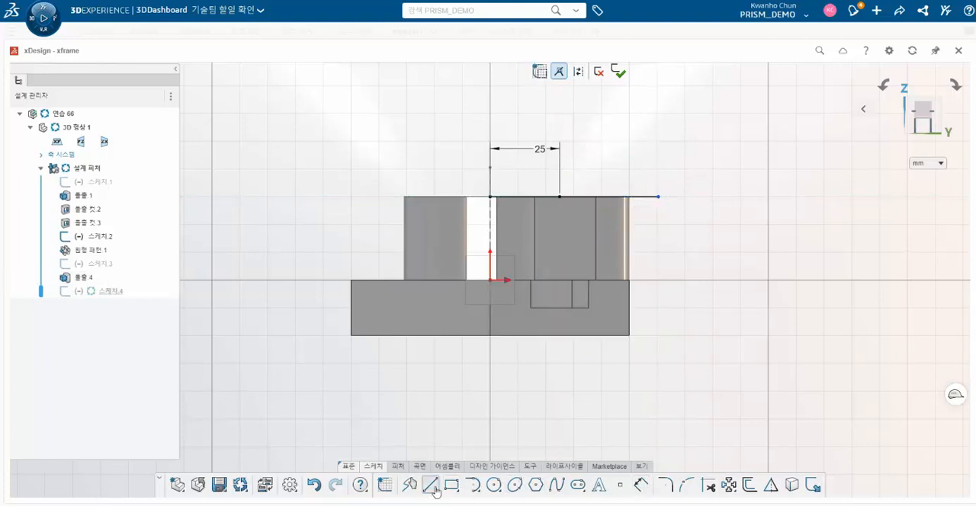
{"action": "double_click", "coordinate": [658, 247]}
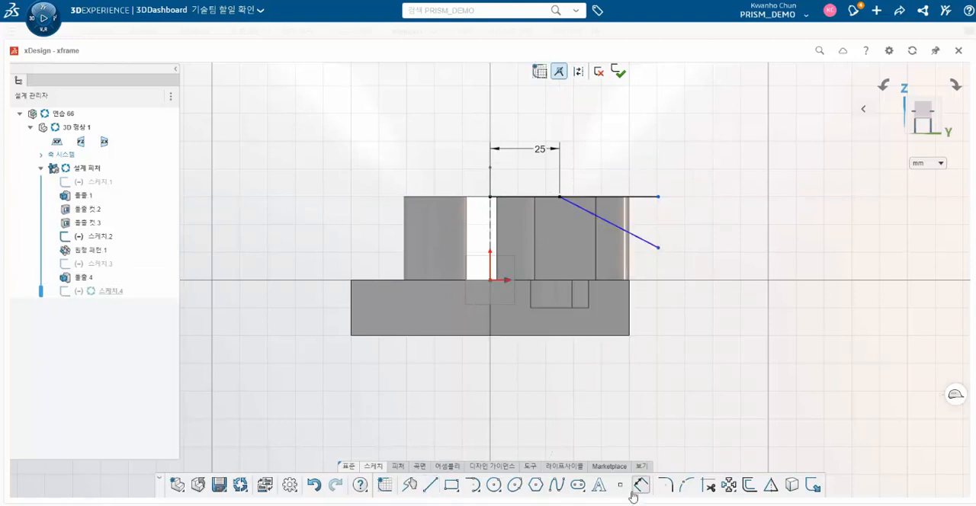
- Set the angle between the horizontal line and the sloping line to 25 degrees
{"action": "left_click", "coordinate": [604, 219]}
{"action": "left_click", "coordinate": [632, 213]}
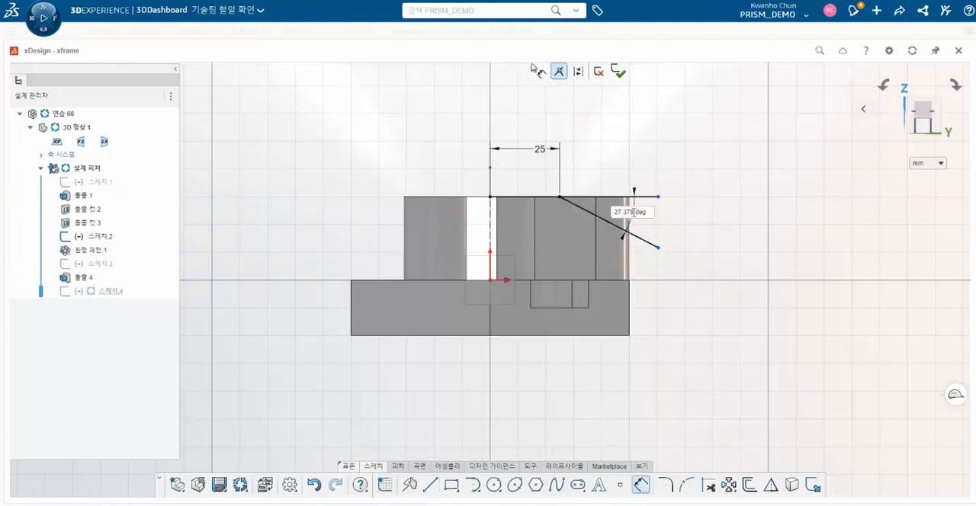
{"action": "key", "text": "Return"}
{"action": "key", "text": "Escape"}
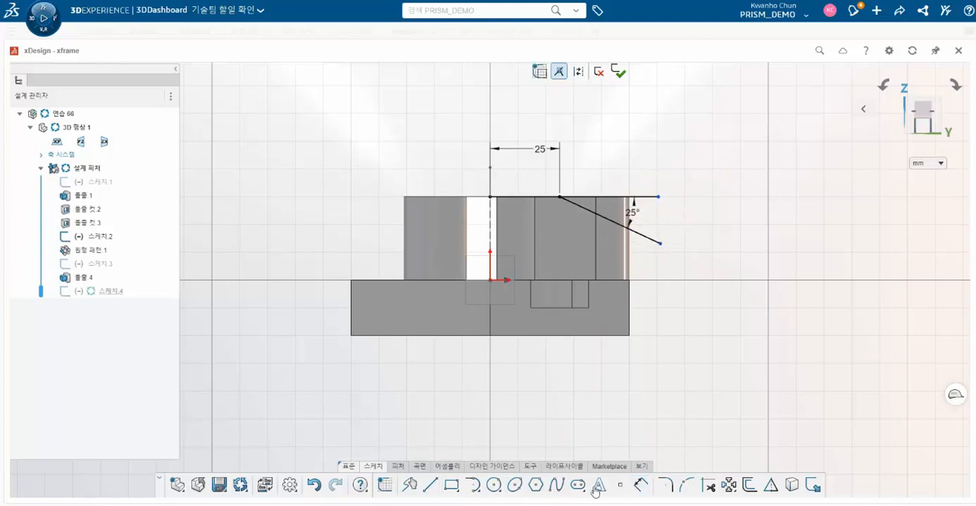
- Draw a vertical line up from the sloping line's lower end and attach the horizontal line's outer end to it
{"action": "left_click", "coordinate": [430, 485]}
{"action": "left_click", "coordinate": [660, 244]}
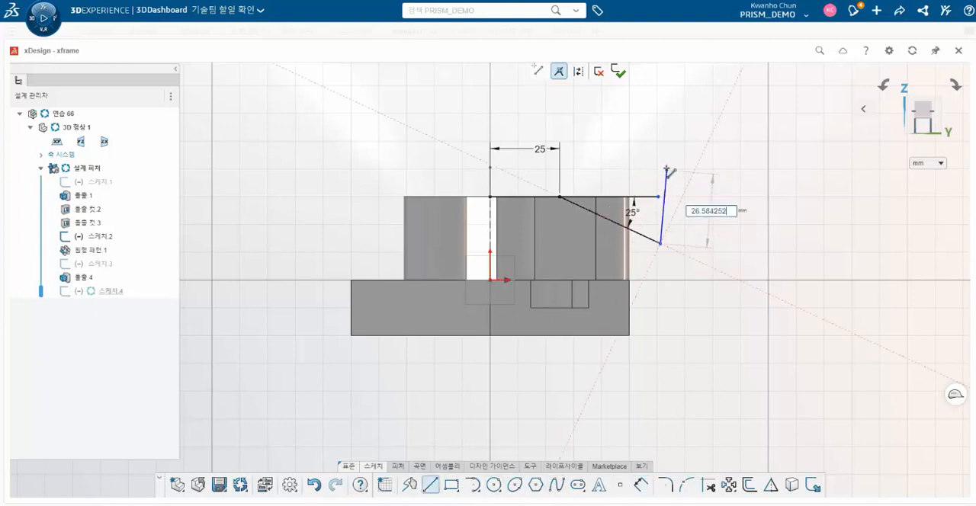
{"action": "double_click", "coordinate": [660, 158]}
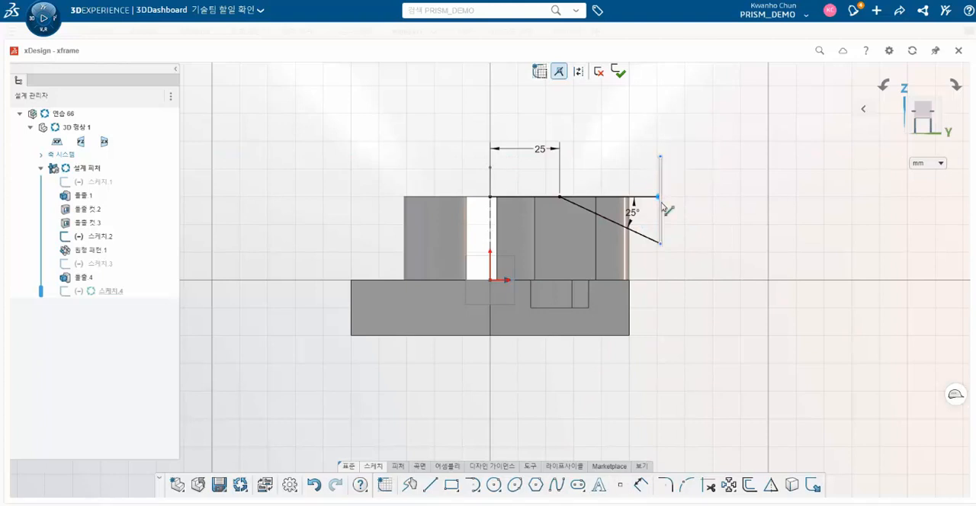
{"action": "left_click", "coordinate": [661, 207]}
{"action": "left_click", "coordinate": [665, 169]}
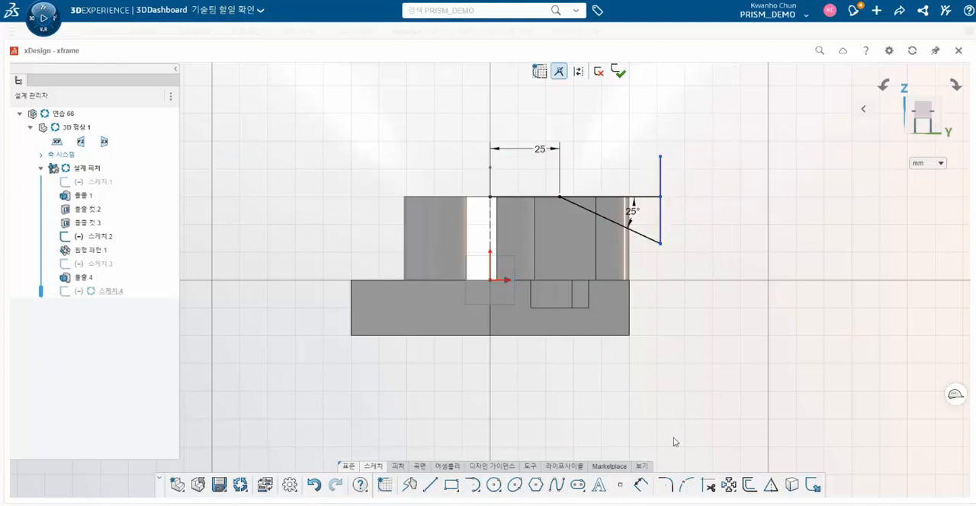
- Trim the vertical line's excess above the triangle and delete the 25 mm horizontal line next to the centre axis
{"action": "left_click_drag", "start_coordinate": [652, 175], "coordinate": [696, 177]}
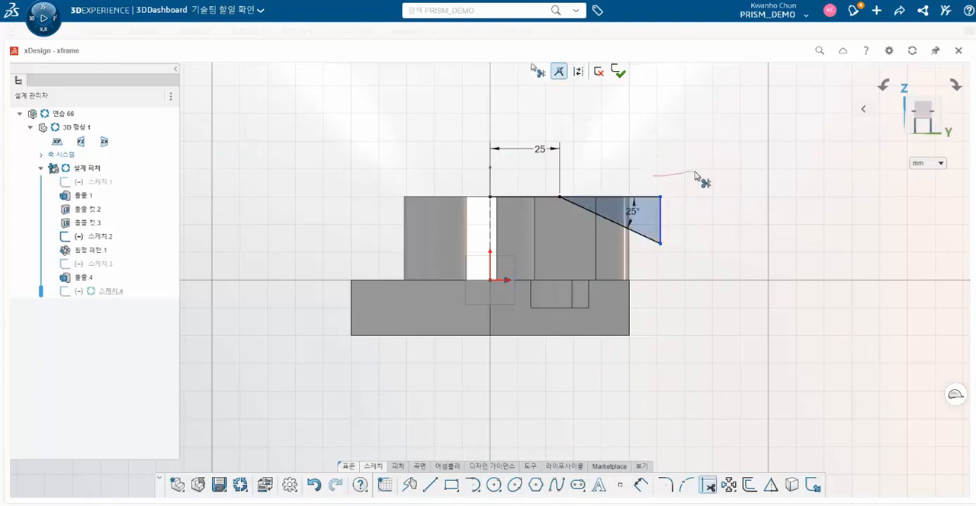
{"action": "left_click", "coordinate": [537, 198]}
{"action": "key", "text": "Delete"}
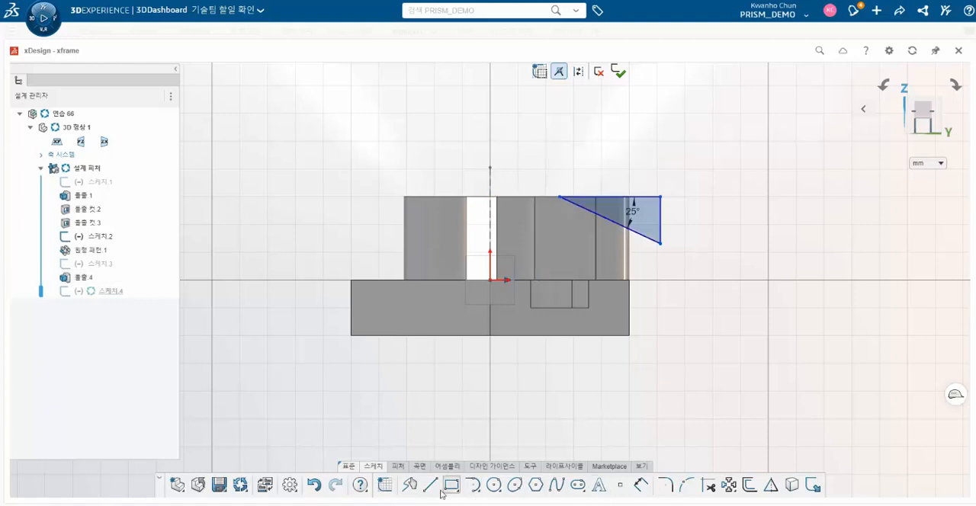
- Dimension the triangle from the vertical centre axis, setting 61 mm to its vertical side and 25 mm to its inner corner
{"action": "left_click", "coordinate": [648, 486]}
{"action": "left_click", "coordinate": [660, 197]}
{"action": "left_click", "coordinate": [490, 221]}
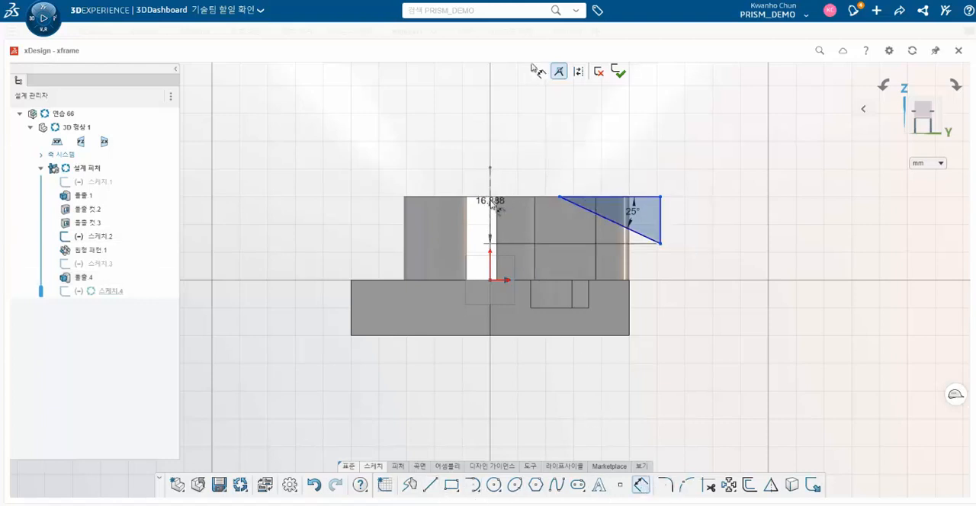
{"action": "left_click", "coordinate": [562, 126]}
{"action": "type", "text": "61"}
{"action": "key", "text": "Return"}
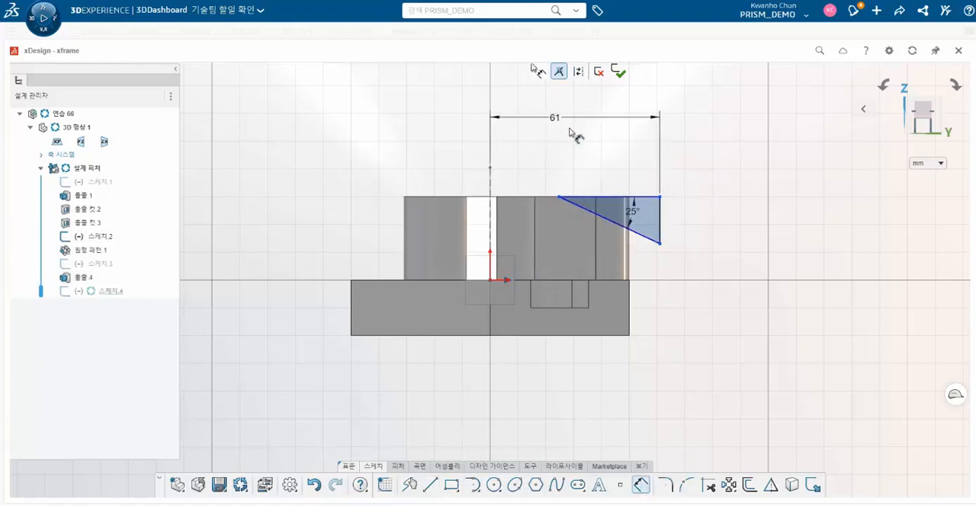
{"action": "left_click", "coordinate": [490, 202]}
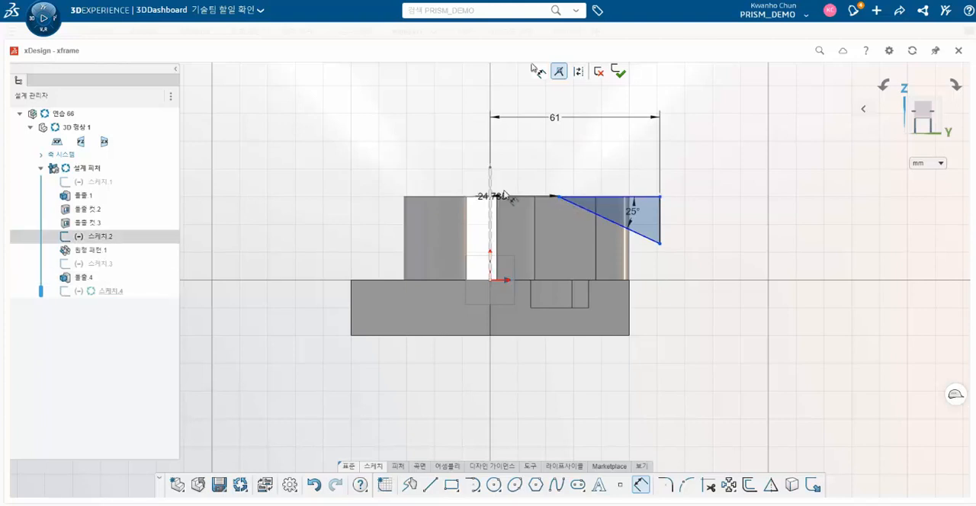
{"action": "left_click", "coordinate": [517, 181]}
{"action": "key", "text": "Return"}
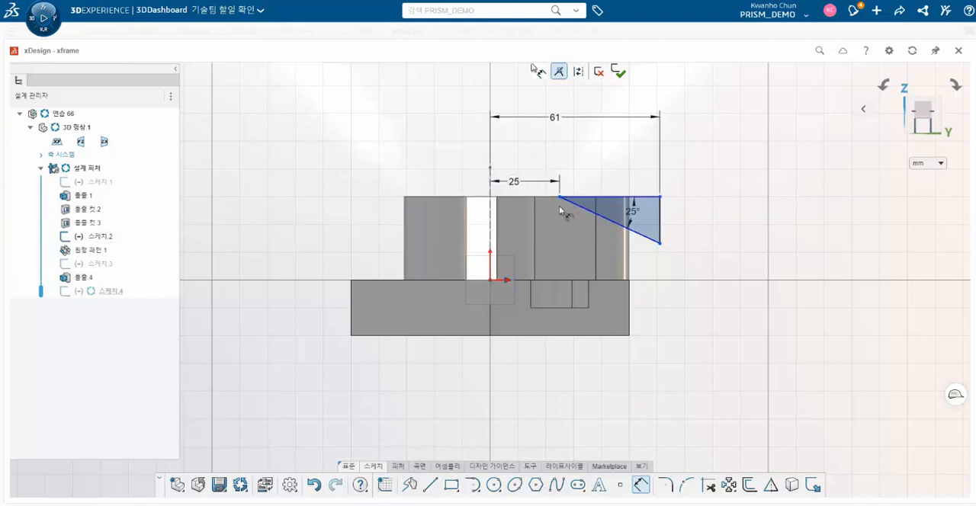
- Add a reference dimension to the triangle's horizontal side and dimension its lower corner's vertical distance from the arms' upper edge
{"action": "left_click", "coordinate": [621, 199]}
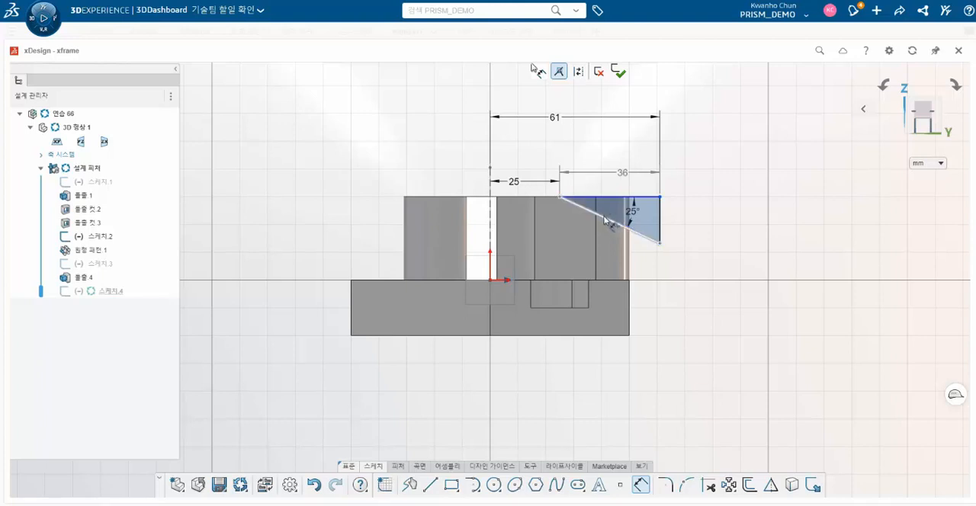
{"action": "left_click", "coordinate": [506, 196]}
{"action": "left_click", "coordinate": [698, 221]}
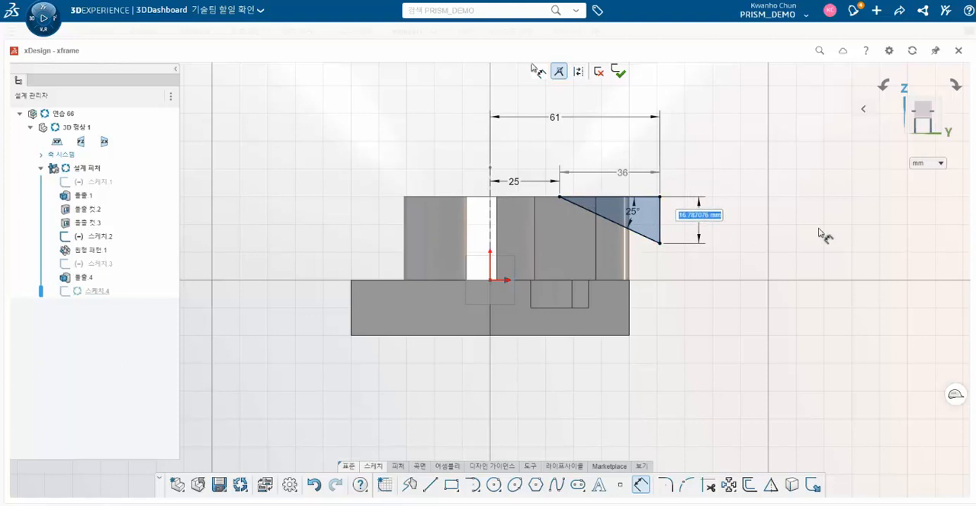
{"action": "key", "text": "Return"}
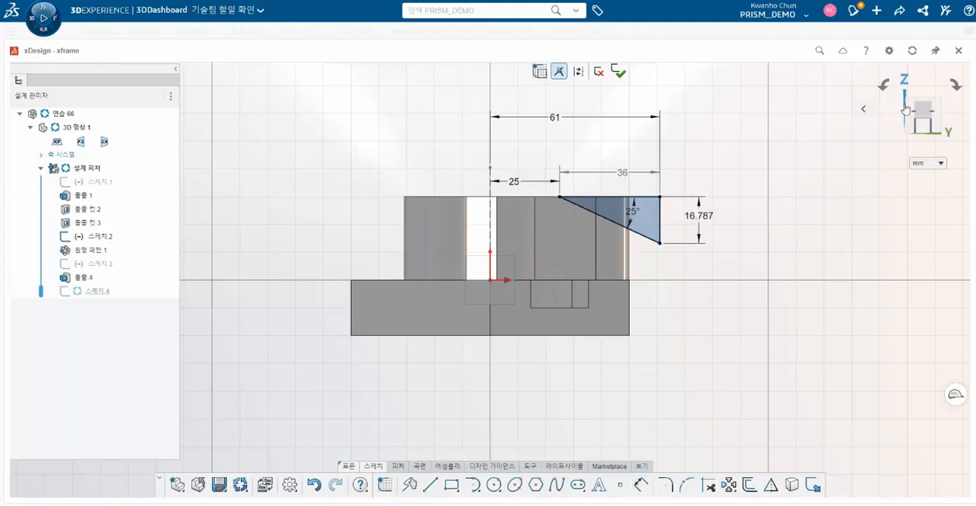
- Finish the triangle sketch and revolve-cut it a full revolution about the vertical centre axis to slope the three arms
{"action": "left_click", "coordinate": [619, 72]}
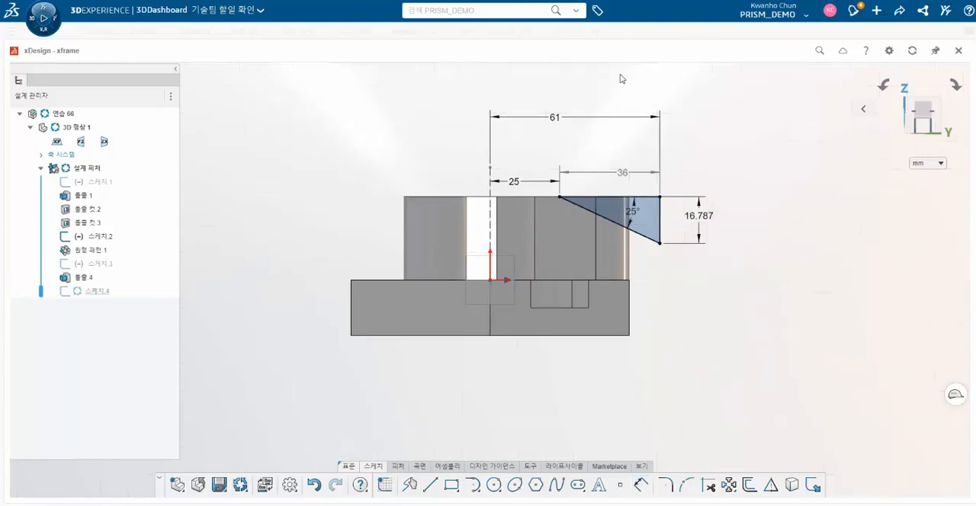
{"action": "left_click", "coordinate": [397, 468]}
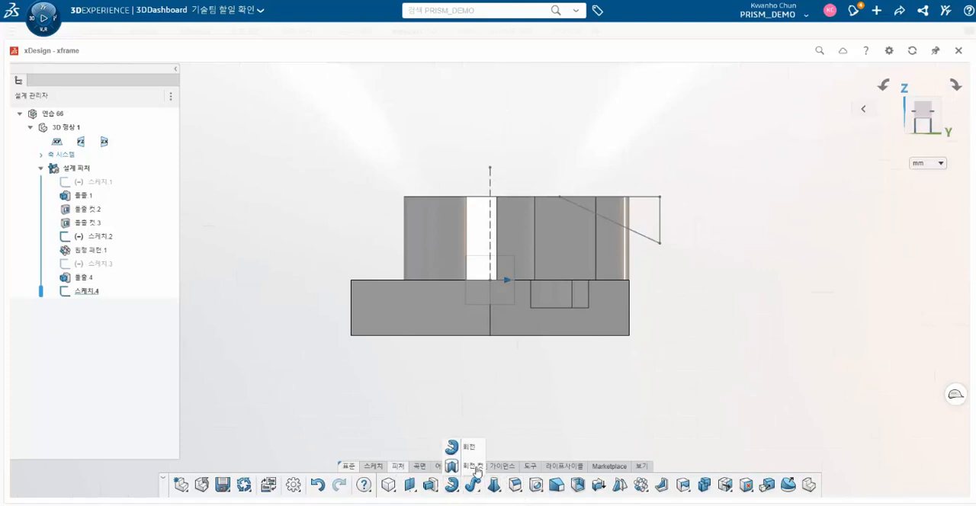
{"action": "left_click", "coordinate": [451, 486]}
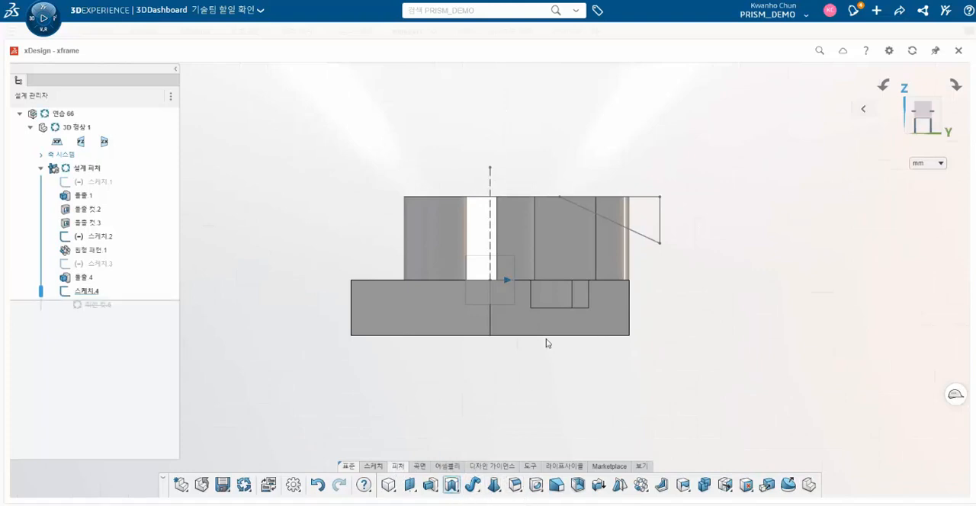
{"action": "left_click", "coordinate": [491, 185]}
{"action": "left_click", "coordinate": [95, 294]}
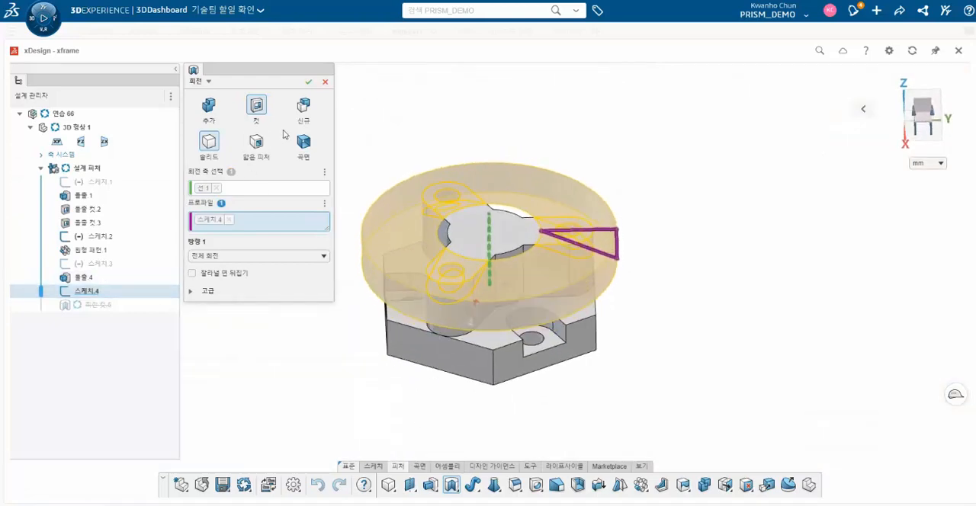
{"action": "middle_click_drag", "start_coordinate": [576, 305], "coordinate": [500, 213]}
{"action": "scroll", "coordinate": [499, 213], "scroll_direction": "up", "scroll_amount": 3}
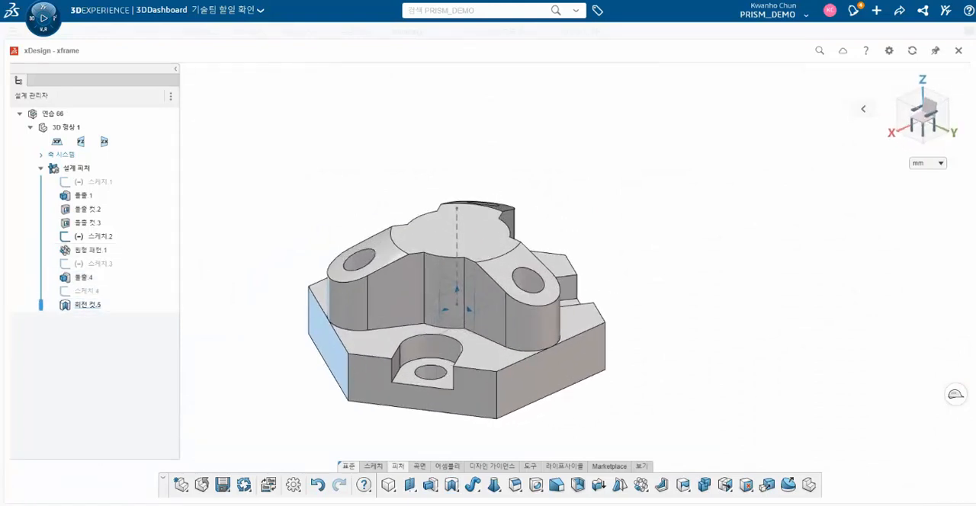
- Compare the sloped arms and the holes with practice drawing 66, examining the model from several angles
{"action": "left_click_drag", "start_coordinate": [975, 2], "coordinate": [759, 11]}
{"action": "mouse_move", "coordinate": [965, 145]}
{"action": "left_mouse_down"}
{"action": "mouse_move", "coordinate": [948, 156]}
{"action": "mouse_move", "coordinate": [780, 169]}
{"action": "left_mouse_up"}
{"action": "left_click_drag", "start_coordinate": [618, 20], "coordinate": [846, 23]}
{"action": "scroll", "coordinate": [557, 325], "scroll_direction": "down", "scroll_amount": 3}
{"action": "scroll", "coordinate": [547, 334], "scroll_direction": "up", "scroll_amount": 4}
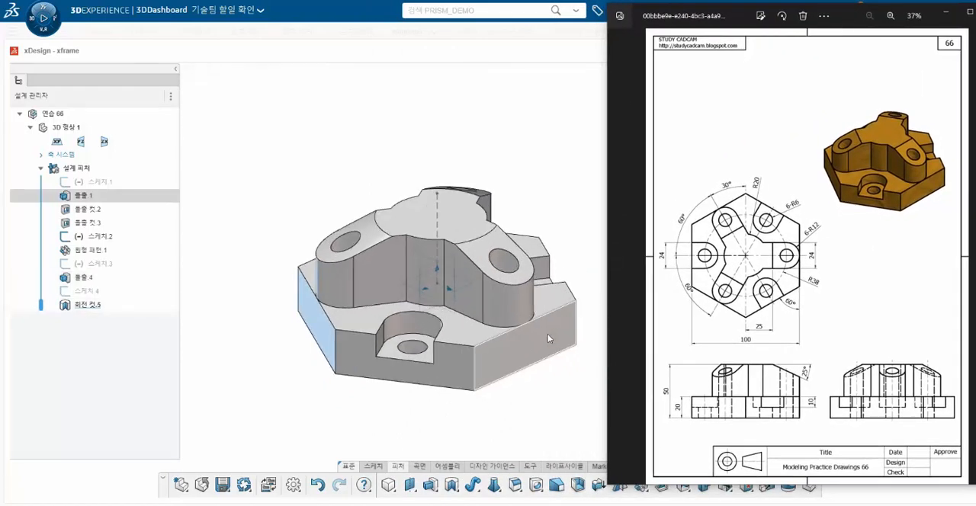
{"action": "scroll", "coordinate": [526, 335], "scroll_direction": "down", "scroll_amount": 1}
{"action": "middle_click_drag", "start_coordinate": [516, 281], "coordinate": [474, 321]}
{"action": "scroll", "coordinate": [489, 234], "scroll_direction": "down", "scroll_amount": 3}
{"action": "middle_click_drag", "start_coordinate": [490, 235], "coordinate": [618, 347]}
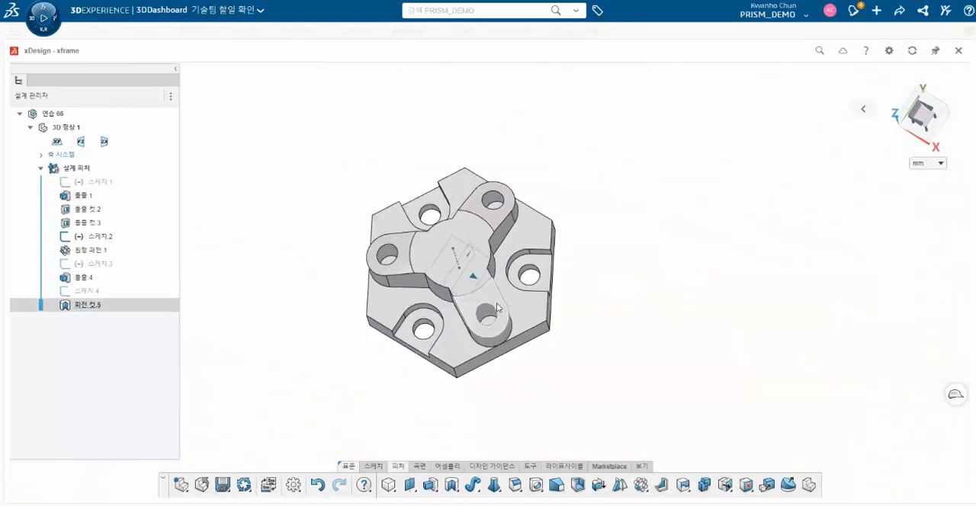
{"action": "scroll", "coordinate": [482, 295], "scroll_direction": "up", "scroll_amount": 3}
{"action": "middle_click_drag", "start_coordinate": [459, 294], "coordinate": [467, 378]}
{"action": "left_click", "coordinate": [437, 325]}
{"action": "key", "text": "alt+Tab"}
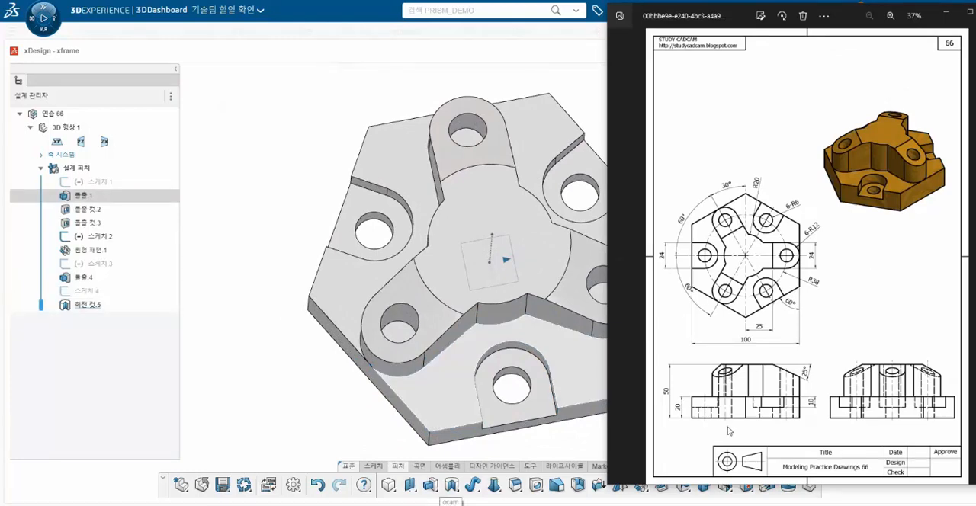
{"action": "left_click", "coordinate": [946, 12]}
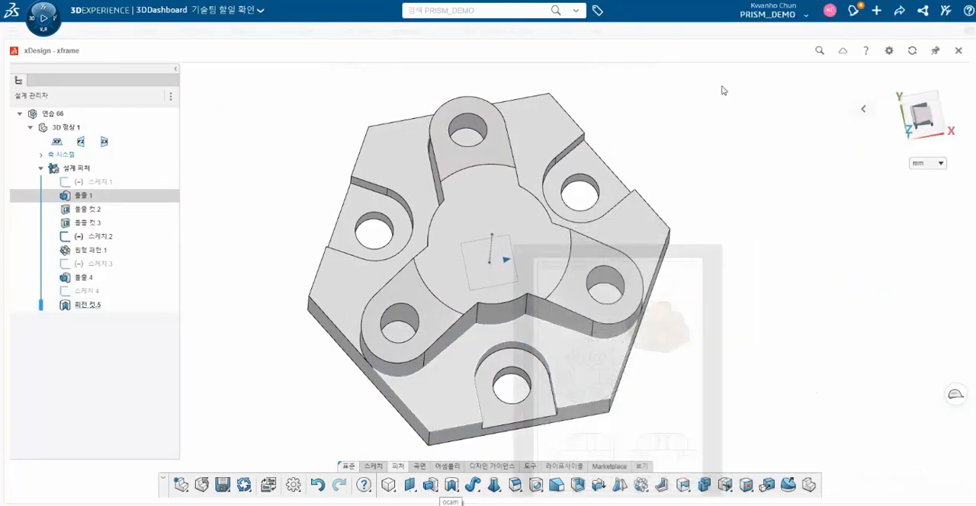
- Sketch on the flat floor inside an arm hole and project the circles of all three arm holes into the sketch
{"action": "left_click", "coordinate": [604, 300]}
{"action": "left_click", "coordinate": [408, 482]}
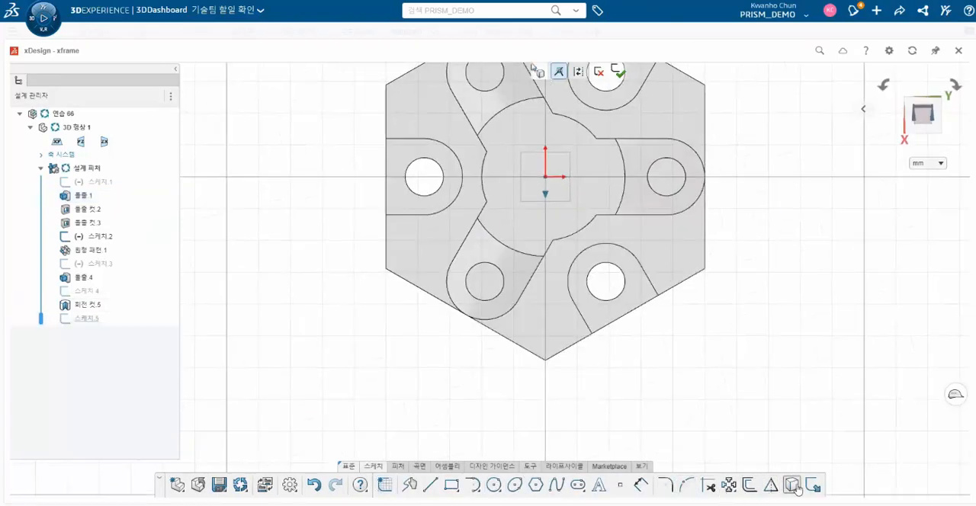
{"action": "left_click", "coordinate": [665, 178]}
{"action": "left_click", "coordinate": [486, 281]}
{"action": "left_click", "coordinate": [484, 74]}
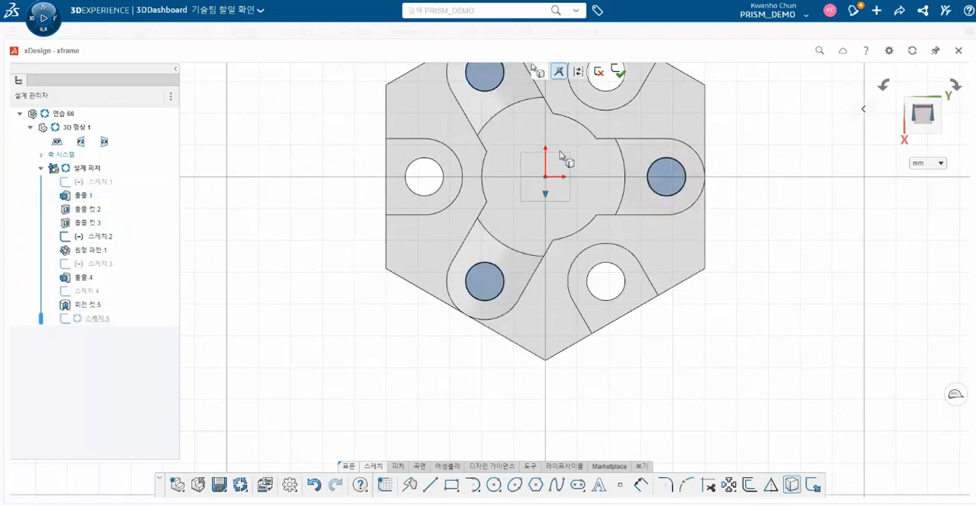
{"action": "scroll", "coordinate": [718, 356], "scroll_direction": "down", "scroll_amount": 3}
{"action": "scroll", "coordinate": [555, 184], "scroll_direction": "up", "scroll_amount": 1}
{"action": "left_click", "coordinate": [619, 71]}
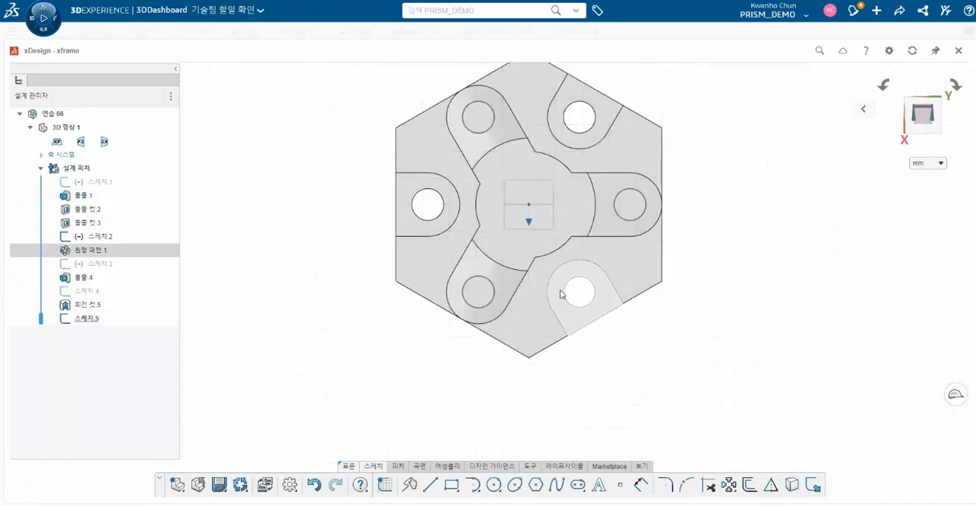
- Extrude-cut the three projected circles 30 mm blind in the reversed direction, down through the hexagonal plate
{"action": "left_click", "coordinate": [404, 467]}
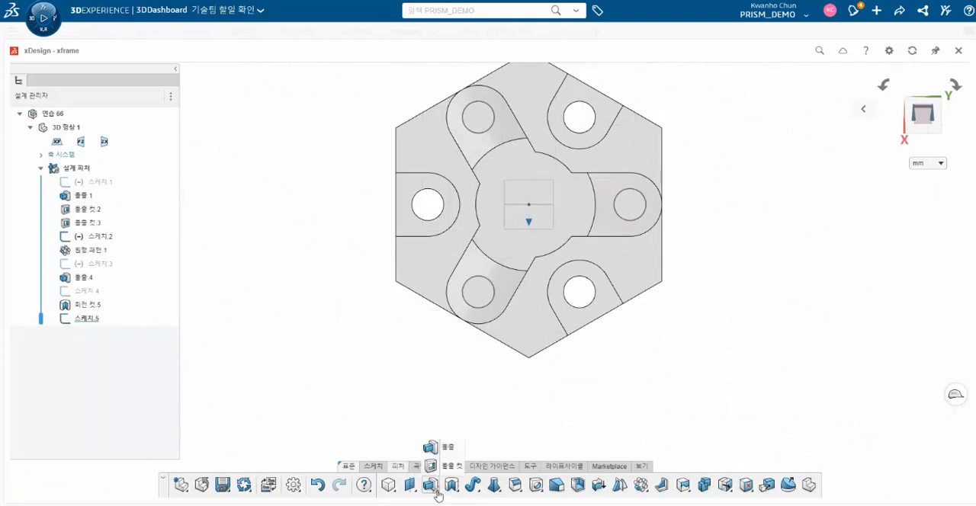
{"action": "left_click", "coordinate": [431, 485]}
{"action": "mouse_move", "coordinate": [496, 379]}
{"action": "middle_mouse_down"}
{"action": "mouse_move", "coordinate": [497, 287]}
{"action": "mouse_move", "coordinate": [498, 385]}
{"action": "middle_mouse_up"}
{"action": "left_click", "coordinate": [479, 300]}
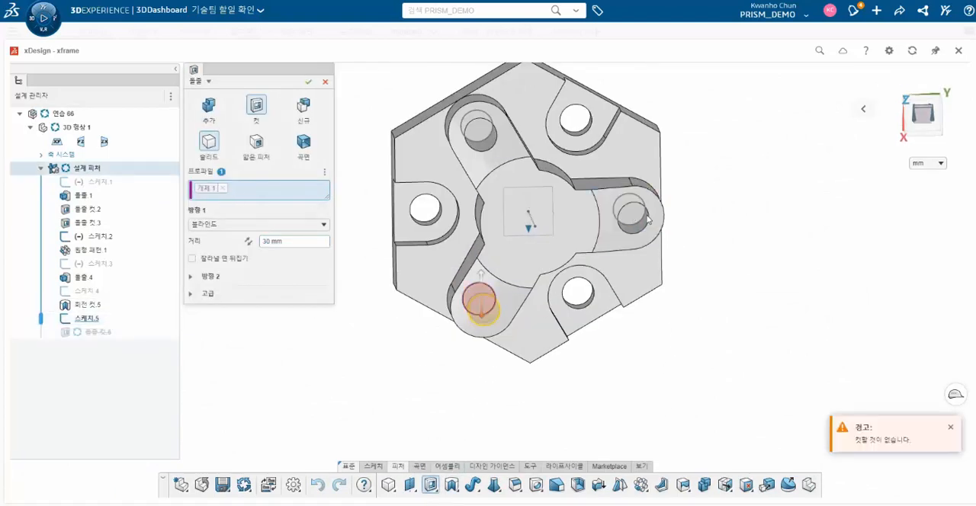
{"action": "left_click", "coordinate": [629, 213]}
{"action": "left_click", "coordinate": [469, 135]}
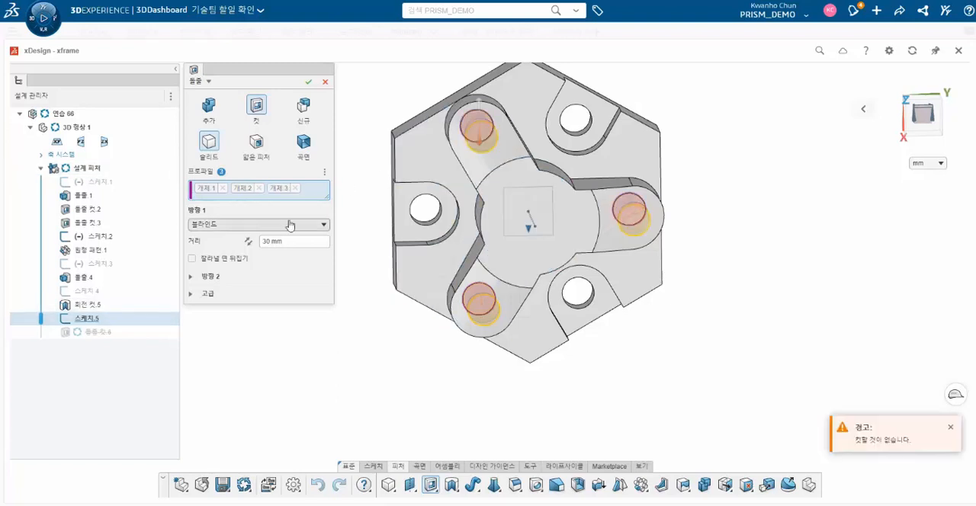
{"action": "middle_click_drag", "start_coordinate": [459, 335], "coordinate": [474, 248]}
{"action": "left_click", "coordinate": [247, 242]}
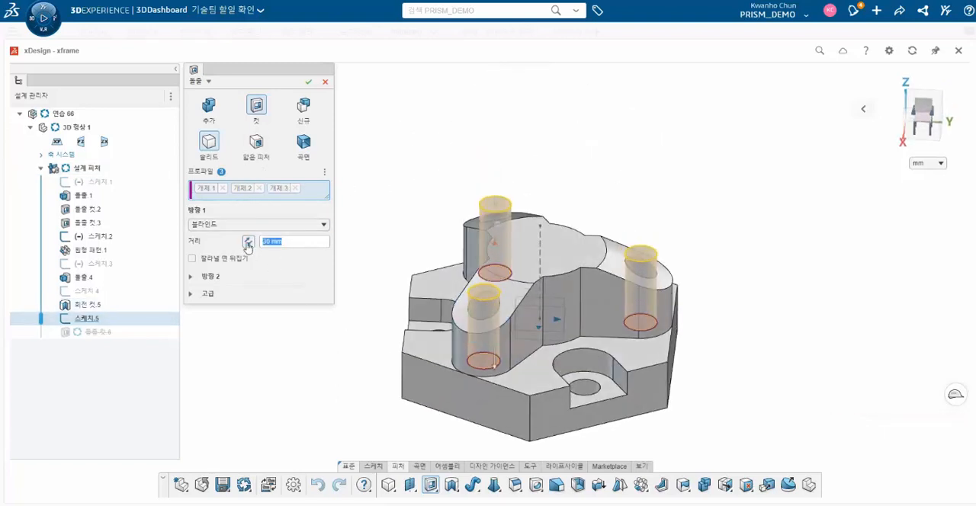
{"action": "left_click", "coordinate": [311, 85]}
- Examine the through holes and the overall shape of the model against practice drawing 66
{"action": "middle_click_drag", "start_coordinate": [497, 308], "coordinate": [532, 390]}
{"action": "scroll", "coordinate": [552, 223], "scroll_direction": "down", "scroll_amount": 2}
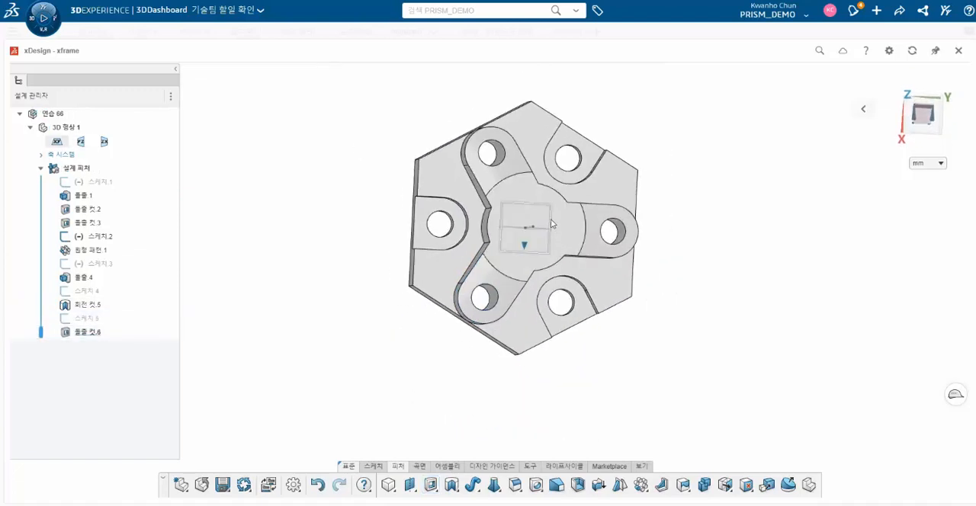
{"action": "scroll", "coordinate": [550, 223], "scroll_direction": "up", "scroll_amount": 3}
{"action": "middle_click_drag", "start_coordinate": [552, 240], "coordinate": [543, 181]}
{"action": "scroll", "coordinate": [543, 181], "scroll_direction": "up", "scroll_amount": 1}
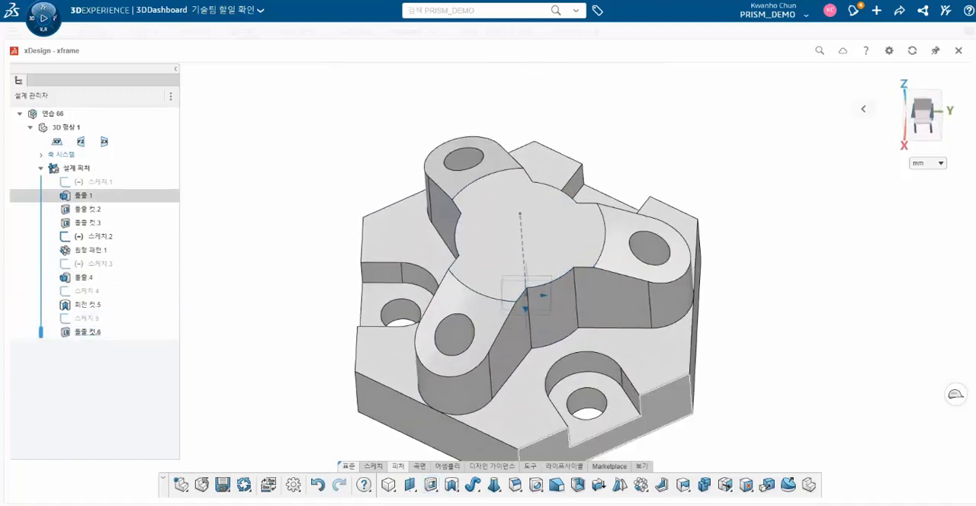
{"action": "scroll", "coordinate": [526, 347], "scroll_direction": "down", "scroll_amount": 3}
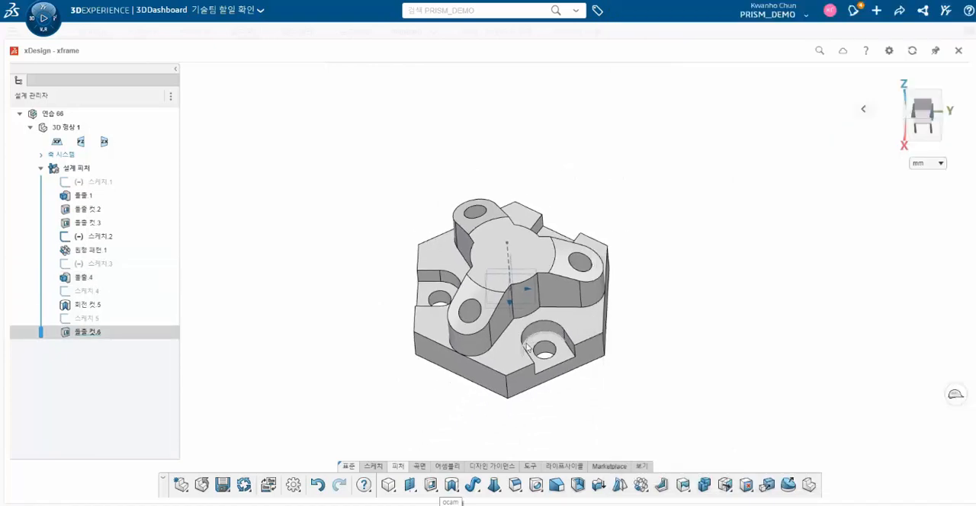
{"action": "middle_click_drag", "start_coordinate": [526, 346], "coordinate": [505, 405]}
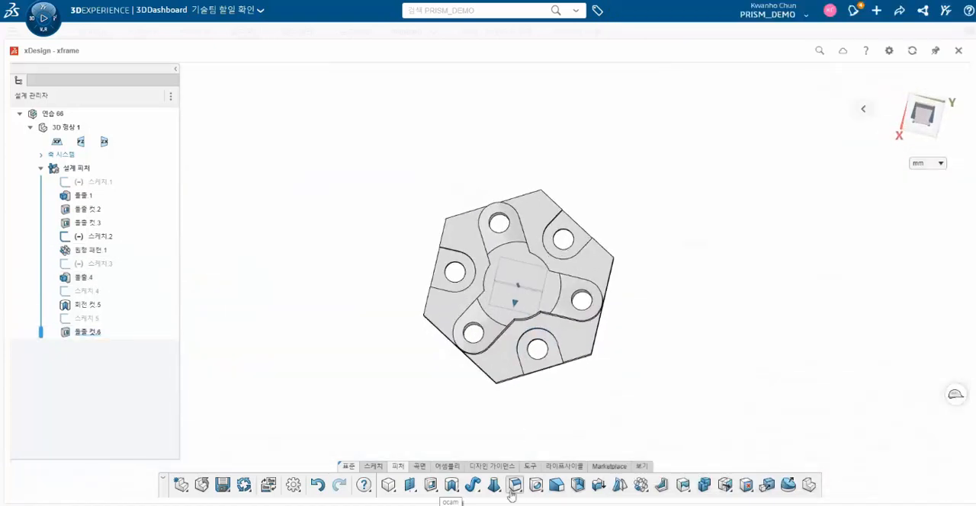
{"action": "left_click", "coordinate": [474, 505]}
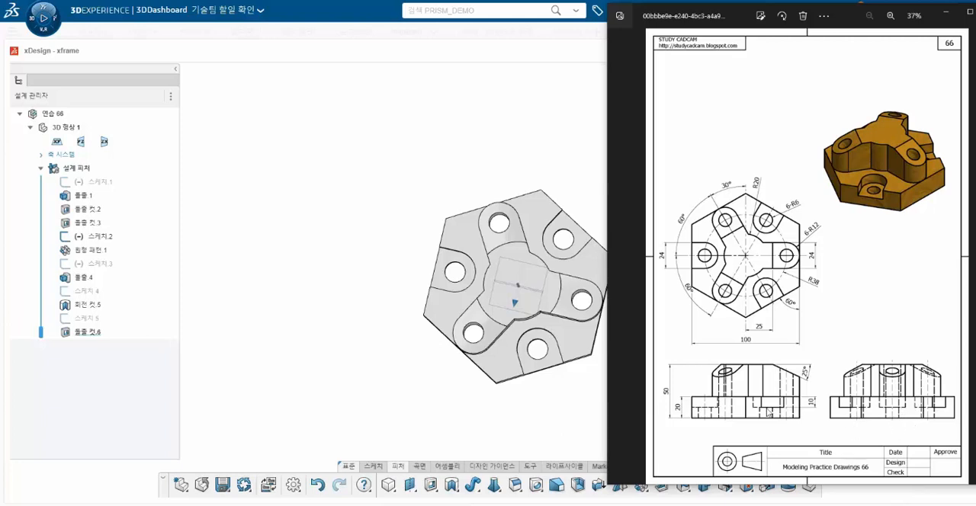
{"action": "left_click", "coordinate": [482, 503]}
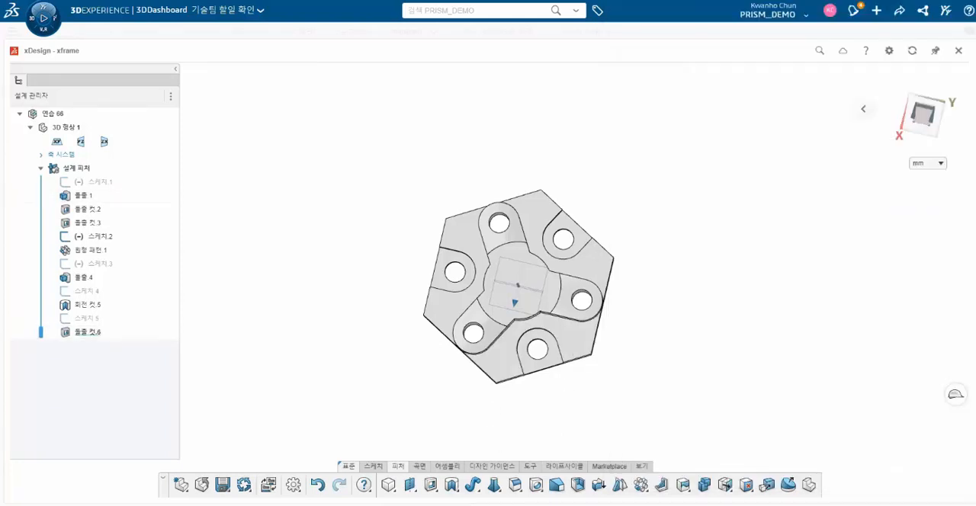